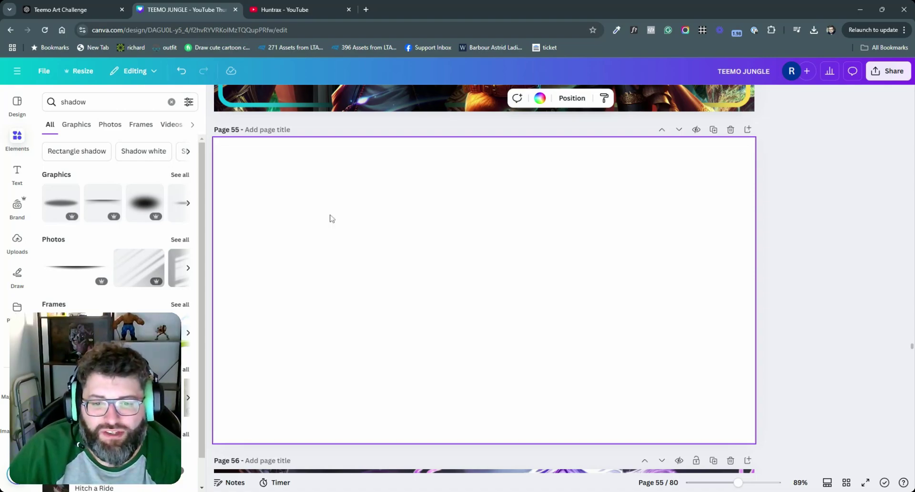
Browse the existing thumbnail designs before and after the blank page 55 to compare their characters, titles and borders
{"action": "scroll", "coordinate": [331, 218], "scroll_direction": "up", "scroll_amount": 6}
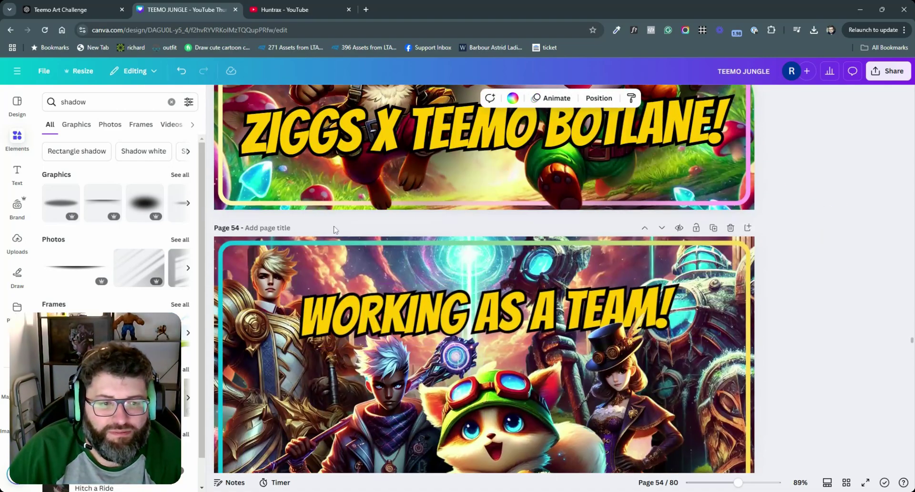
{"action": "scroll", "coordinate": [334, 229], "scroll_direction": "up", "scroll_amount": 15}
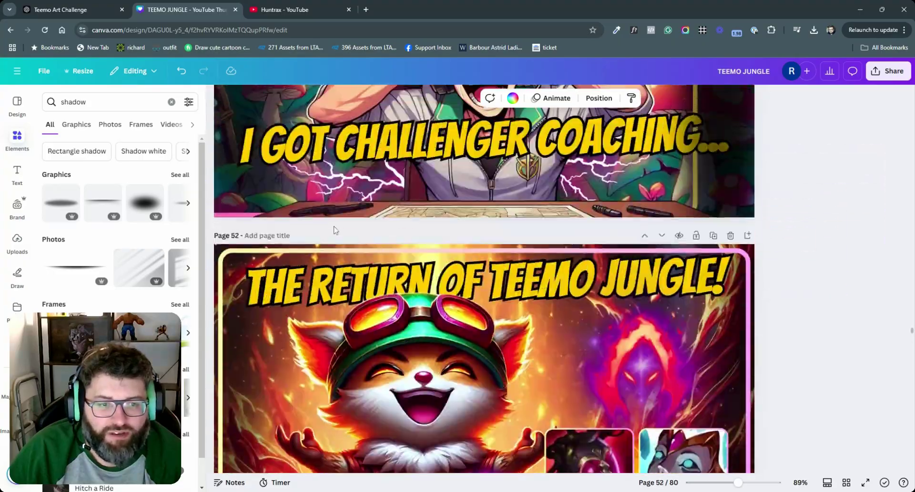
{"action": "scroll", "coordinate": [333, 231], "scroll_direction": "up", "scroll_amount": 20}
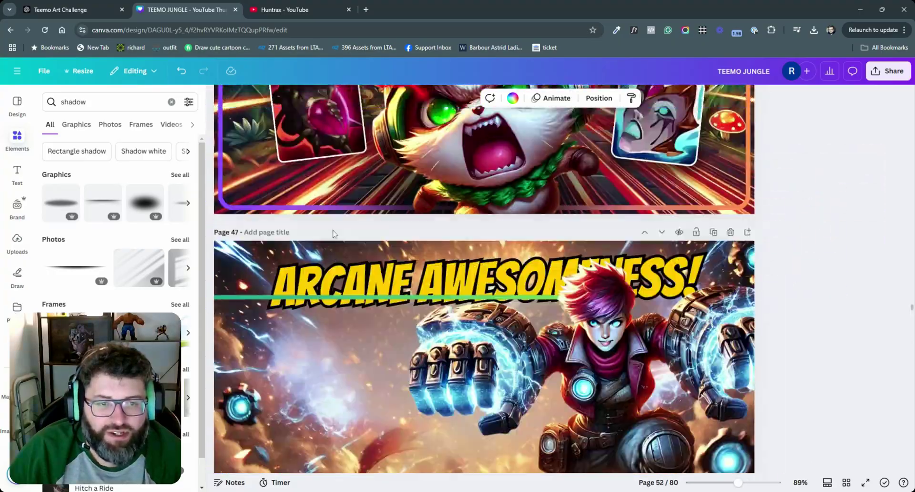
{"action": "scroll", "coordinate": [334, 234], "scroll_direction": "up", "scroll_amount": 10}
{"action": "scroll", "coordinate": [335, 233], "scroll_direction": "down", "scroll_amount": 10}
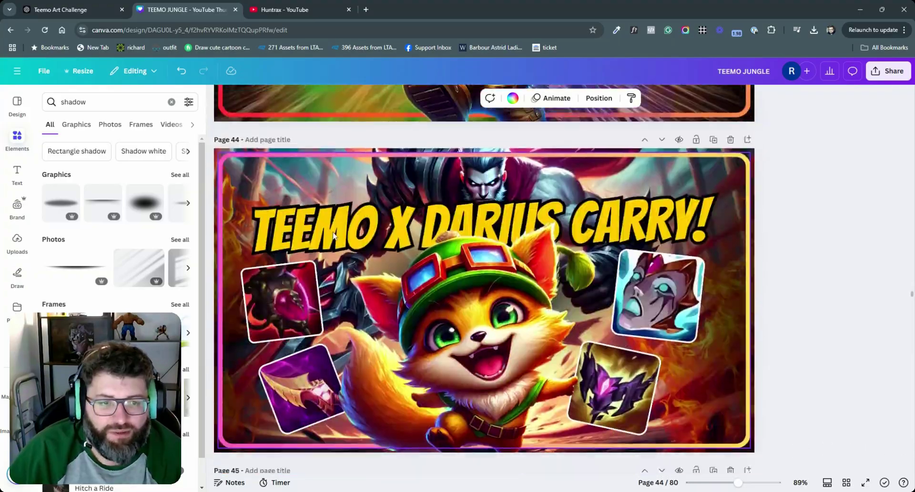
{"action": "scroll", "coordinate": [334, 232], "scroll_direction": "down", "scroll_amount": 15}
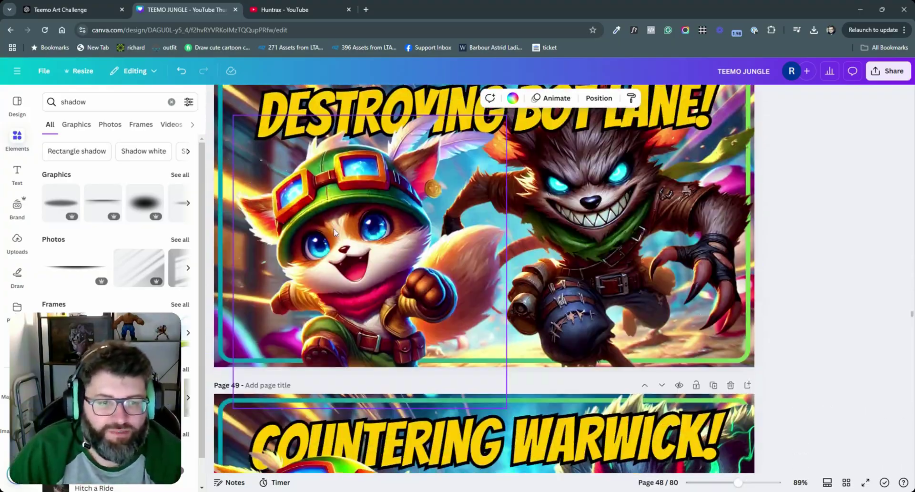
{"action": "scroll", "coordinate": [332, 233], "scroll_direction": "down", "scroll_amount": 15}
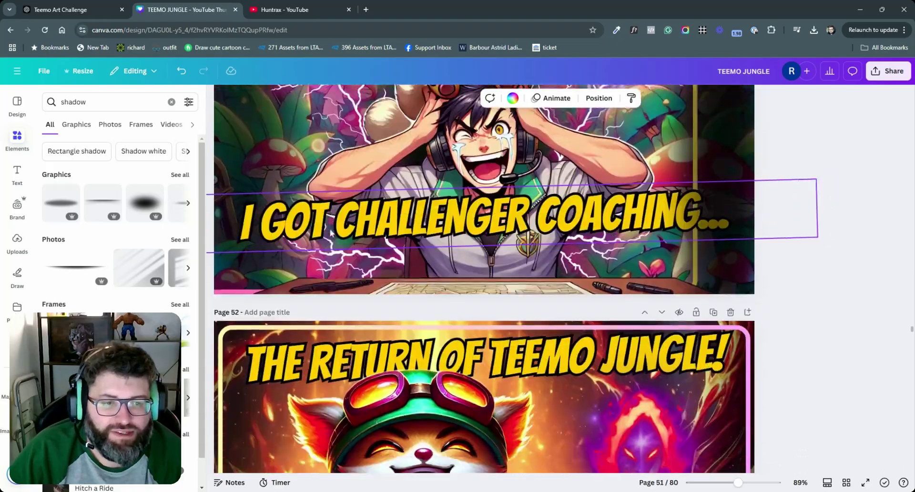
{"action": "scroll", "coordinate": [332, 229], "scroll_direction": "down", "scroll_amount": 10}
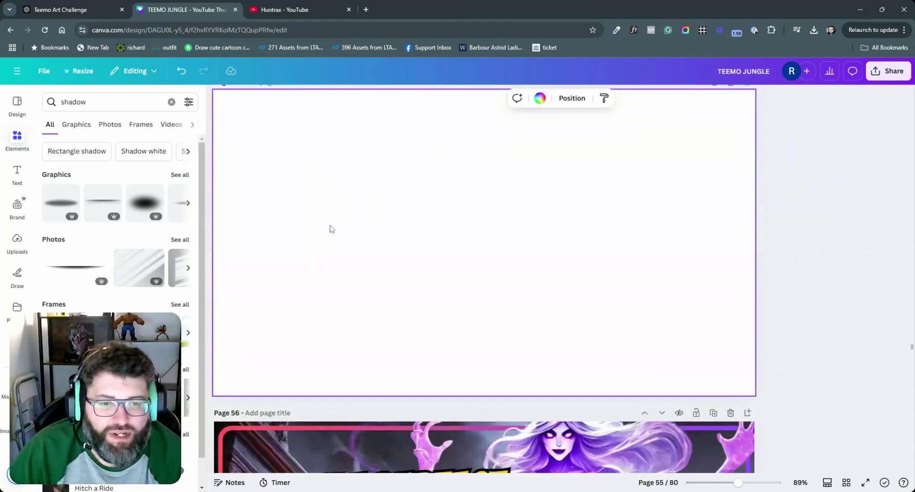
{"action": "scroll", "coordinate": [374, 248], "scroll_direction": "down", "scroll_amount": 3}
{"action": "scroll", "coordinate": [373, 247], "scroll_direction": "down", "scroll_amount": 15}
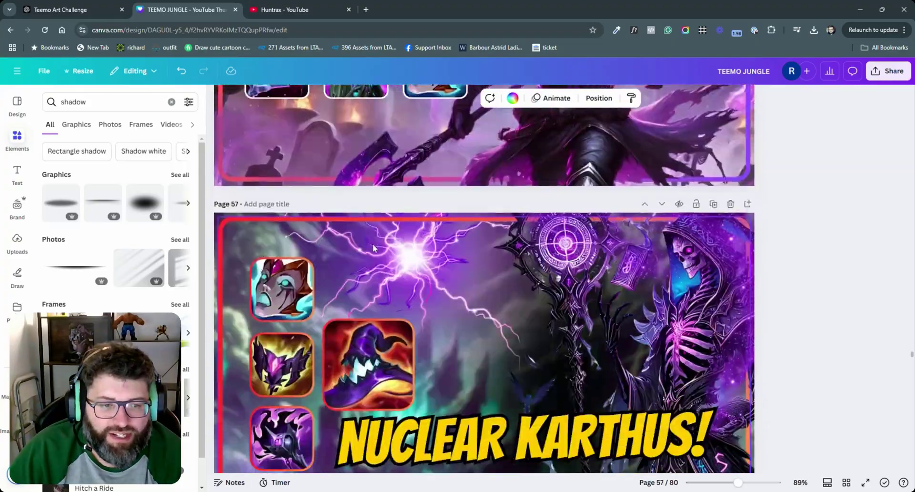
{"action": "scroll", "coordinate": [373, 248], "scroll_direction": "up", "scroll_amount": 15}
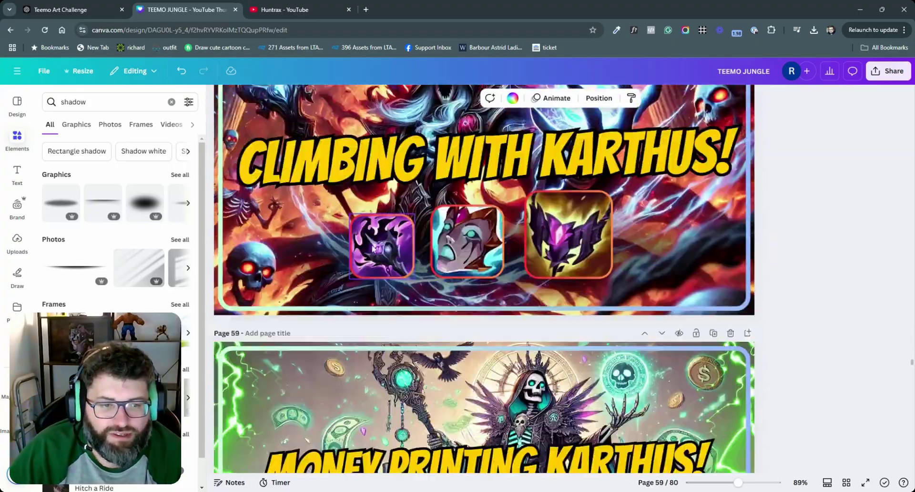
{"action": "scroll", "coordinate": [368, 252], "scroll_direction": "up", "scroll_amount": 5}
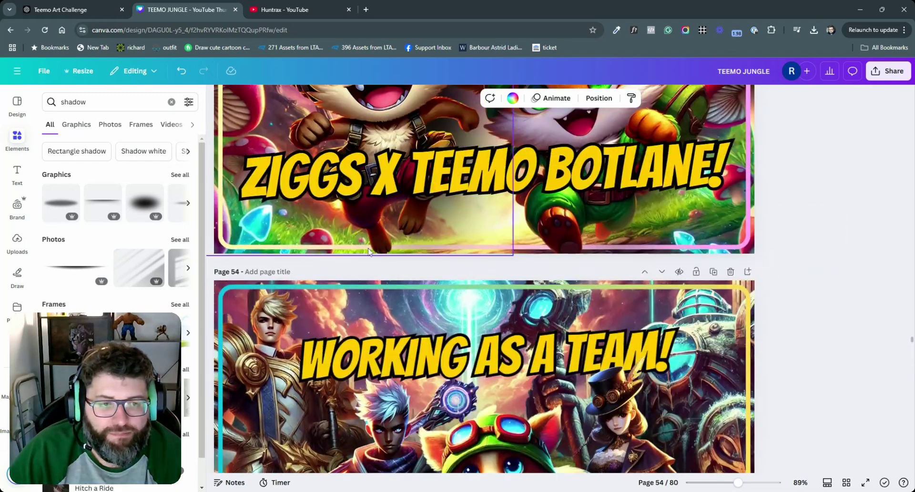
{"action": "scroll", "coordinate": [441, 238], "scroll_direction": "down", "scroll_amount": 7}
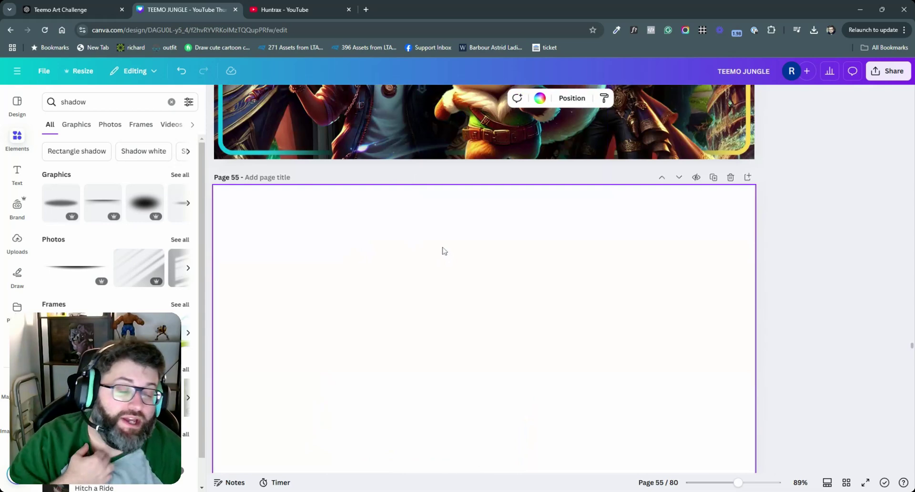
{"action": "scroll", "coordinate": [417, 252], "scroll_direction": "down", "scroll_amount": 2}
{"action": "scroll", "coordinate": [422, 238], "scroll_direction": "up", "scroll_amount": 1}
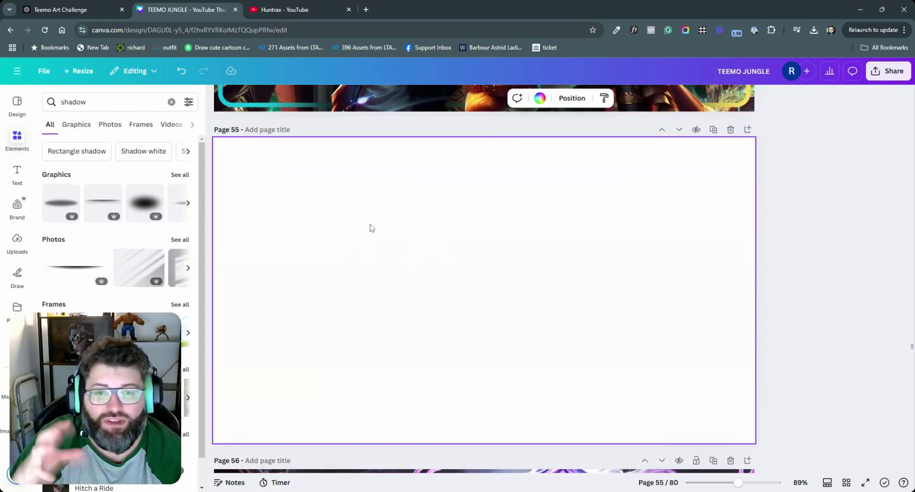
Search Google in a new browser tab for "youtube thumb dimensions", then return to the Canva thumbnail design
{"action": "left_click", "coordinate": [366, 9]}
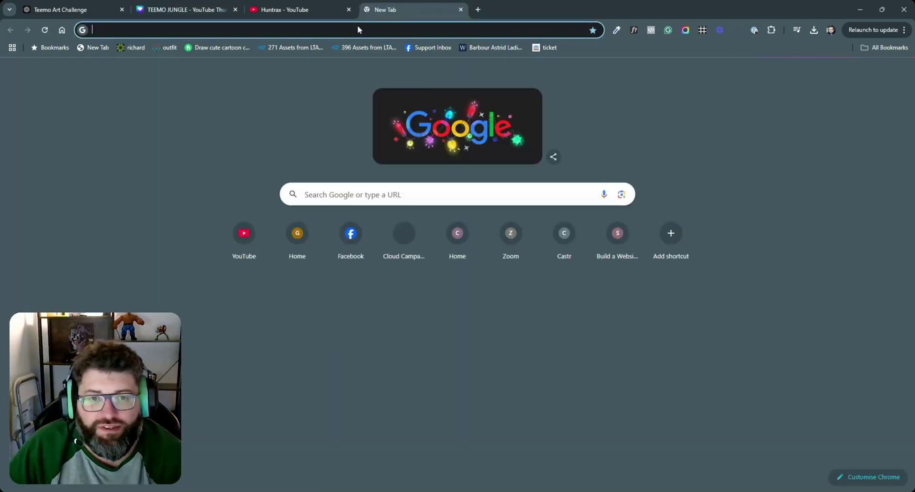
{"action": "left_click", "coordinate": [357, 29]}
{"action": "type", "text": "youtube "}
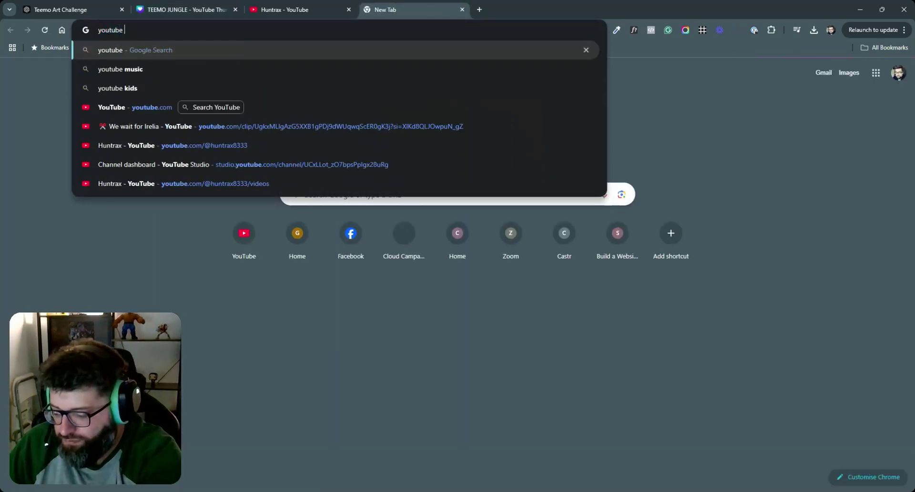
{"action": "type", "text": "thumb dimensions"}
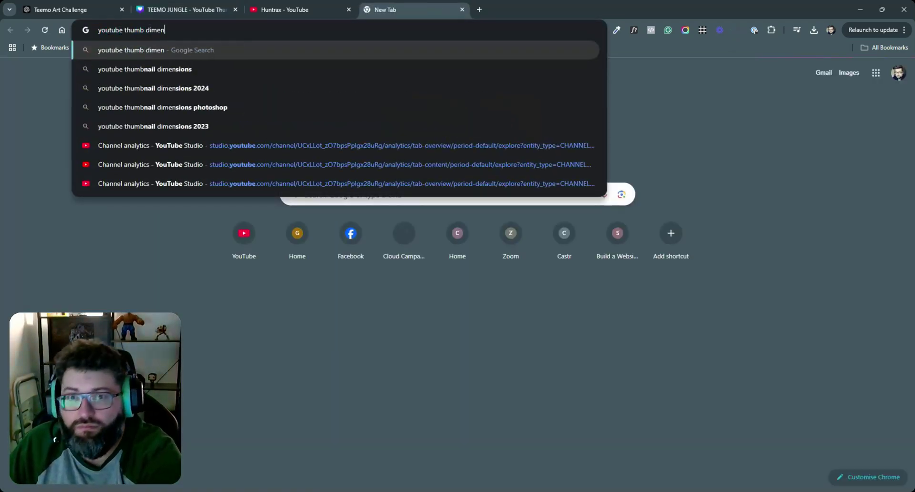
{"action": "key", "text": "Return"}
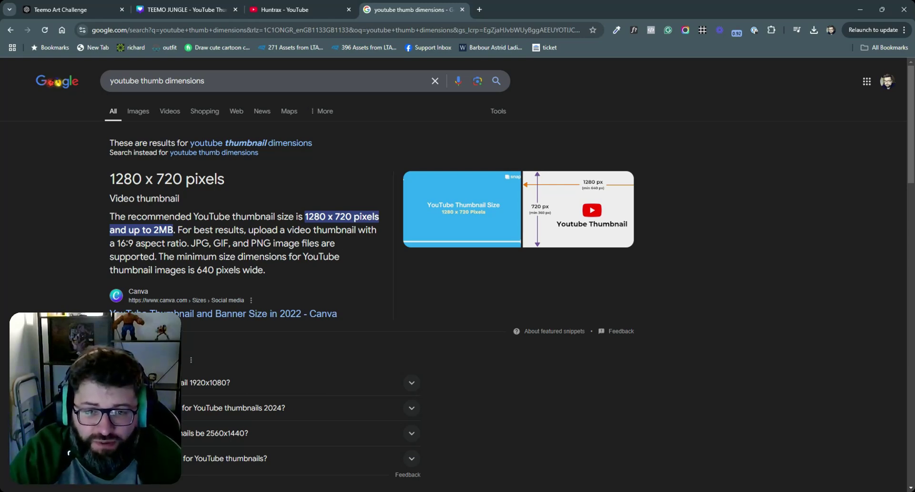
{"action": "left_click", "coordinate": [186, 10]}
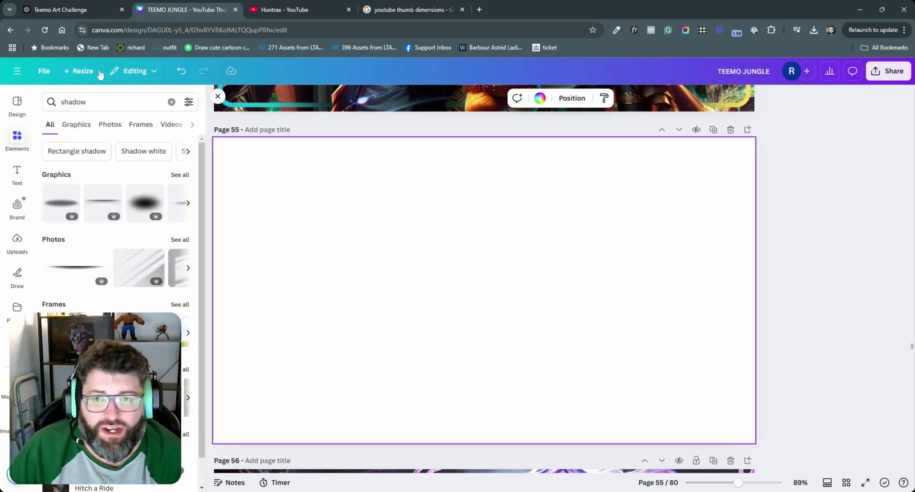
Switch to ChatGPT, start a new chat and send the prompt "Describe Warwick from League of Legends"
{"action": "left_click", "coordinate": [70, 9]}
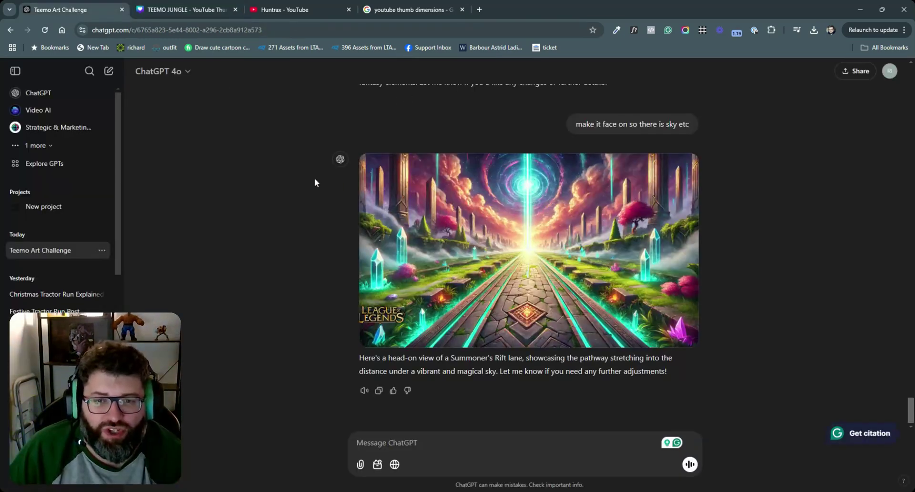
{"action": "left_click", "coordinate": [34, 92]}
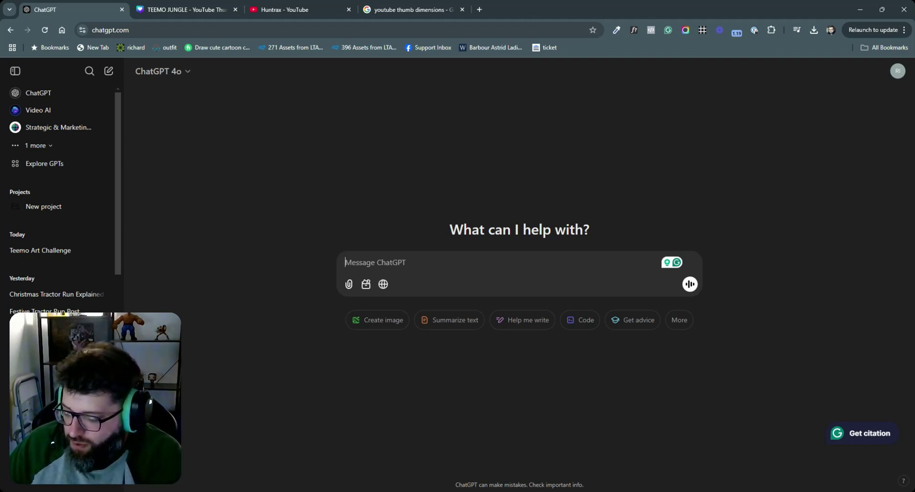
{"action": "type", "text": "Des"}
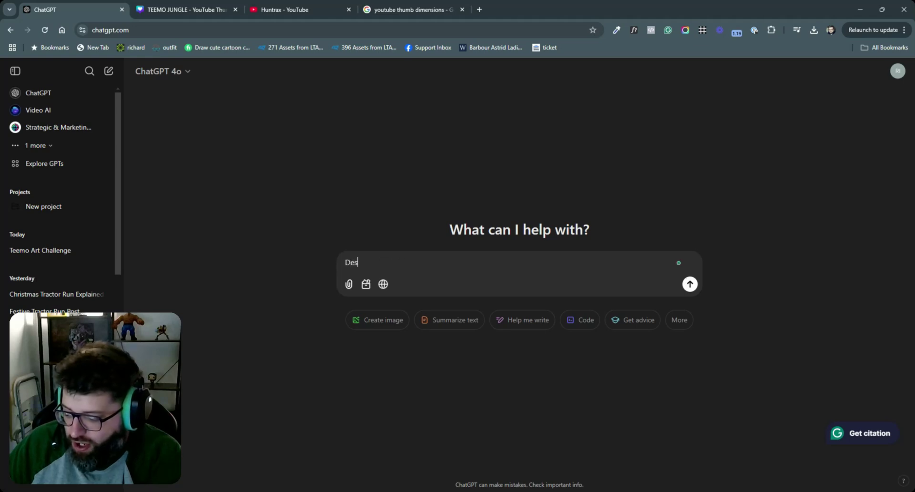
{"action": "type", "text": "cribe Warwick "}
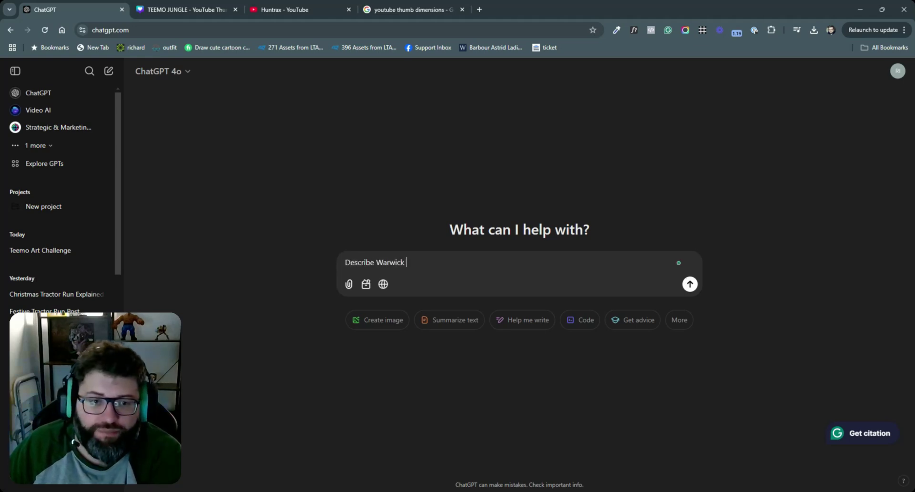
{"action": "type", "text": "from League of Legends"}
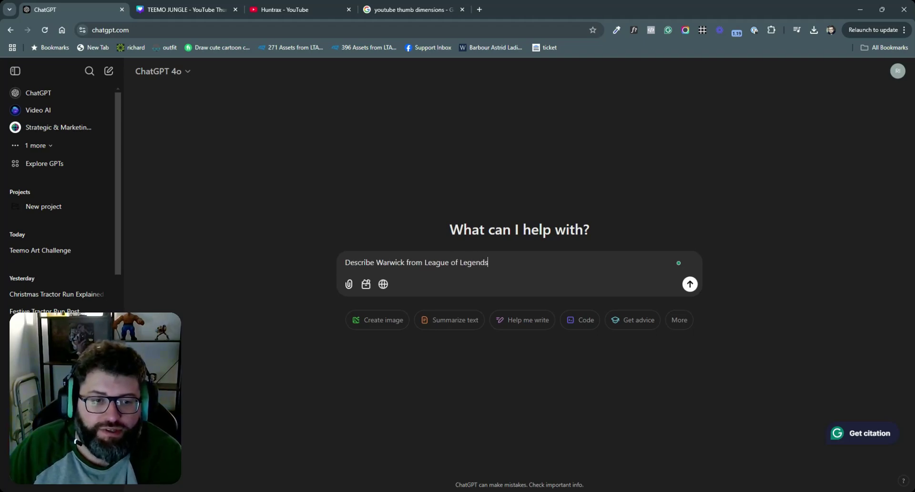
{"action": "key", "text": "Return"}
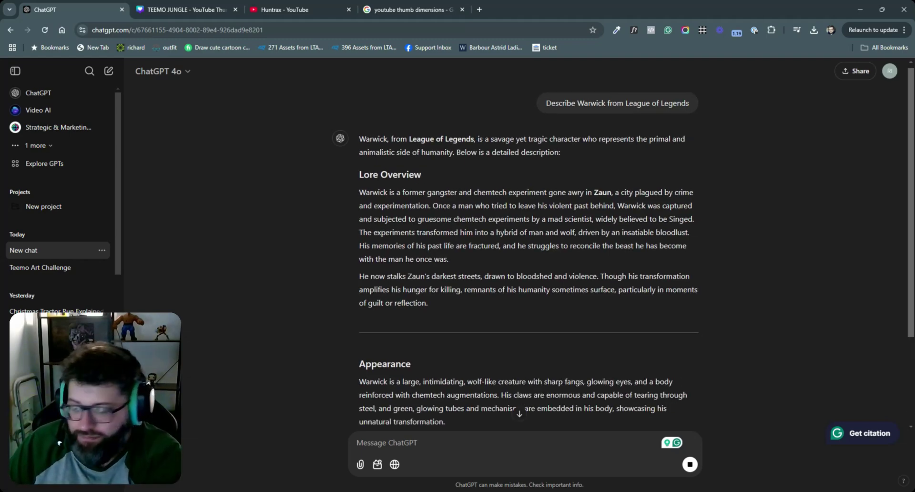
Read through the generated Warwick description, covering its lore, appearance, personality, gameplay and themes sections
{"action": "scroll", "coordinate": [388, 116], "scroll_direction": "down", "scroll_amount": 5}
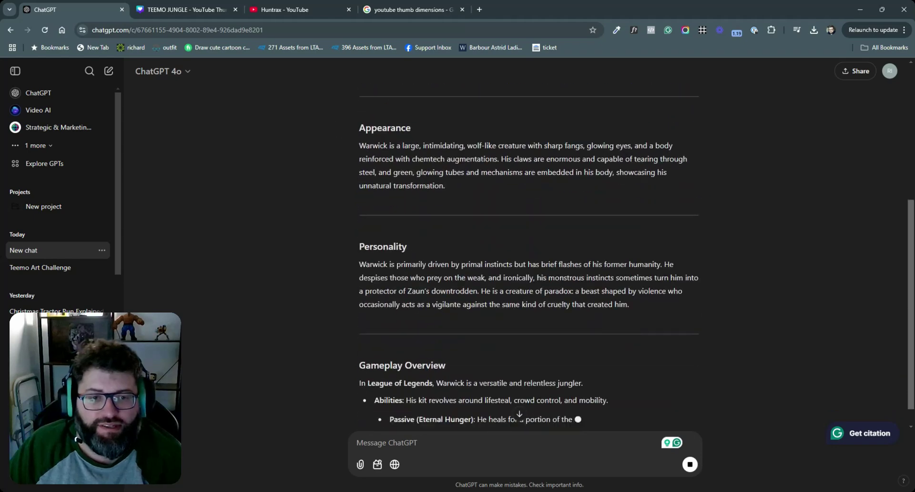
{"action": "scroll", "coordinate": [388, 115], "scroll_direction": "up", "scroll_amount": 5}
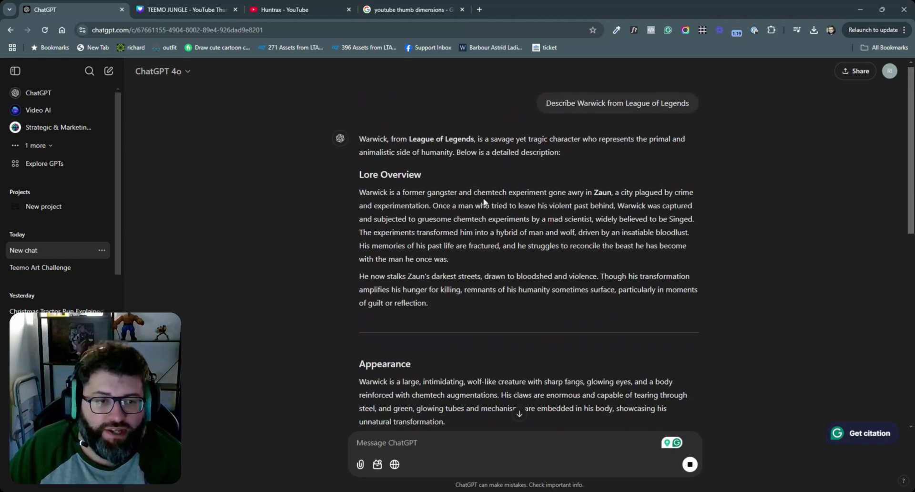
{"action": "scroll", "coordinate": [486, 198], "scroll_direction": "down", "scroll_amount": 5}
{"action": "scroll", "coordinate": [468, 183], "scroll_direction": "down", "scroll_amount": 9}
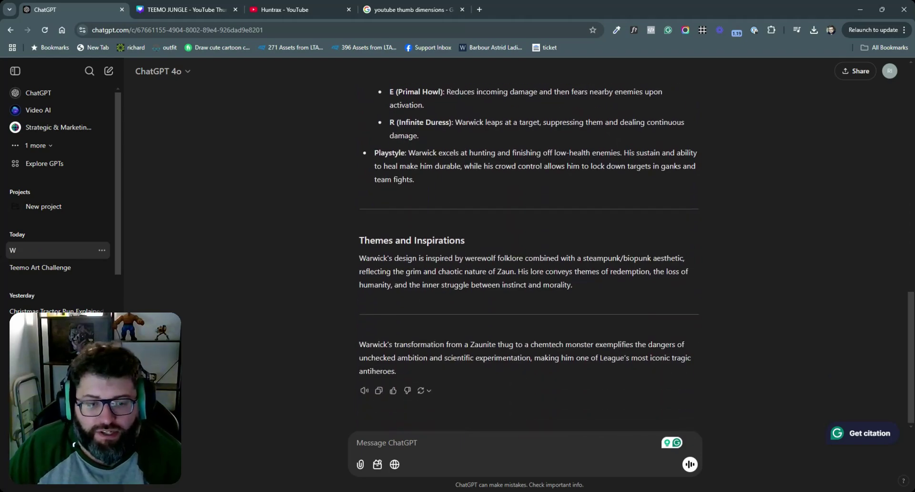
{"action": "scroll", "coordinate": [454, 296], "scroll_direction": "up", "scroll_amount": 4}
{"action": "scroll", "coordinate": [402, 171], "scroll_direction": "up", "scroll_amount": 1}
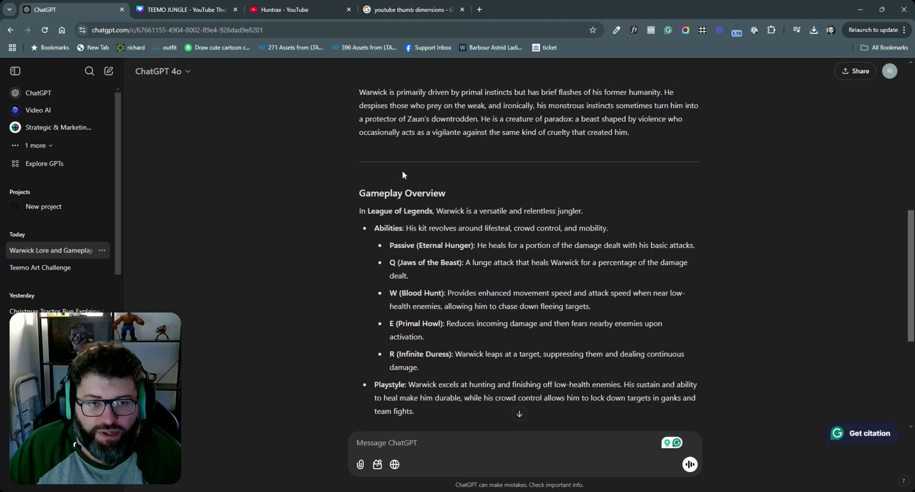
{"action": "scroll", "coordinate": [405, 199], "scroll_direction": "down", "scroll_amount": 5}
Send the follow-up prompt "Using this description, what art style do you think would be good for Warwick youtube thumbnail>"
{"action": "type", "text": "U"}
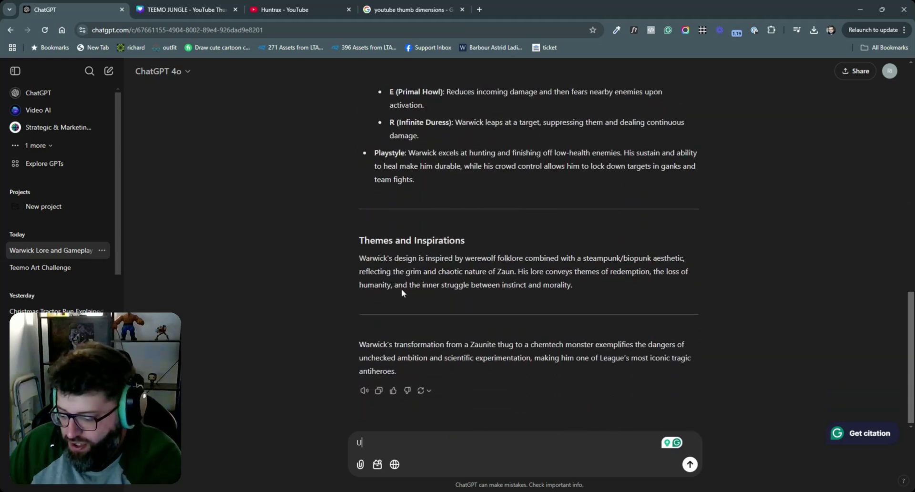
{"action": "type", "text": "sing this descri"}
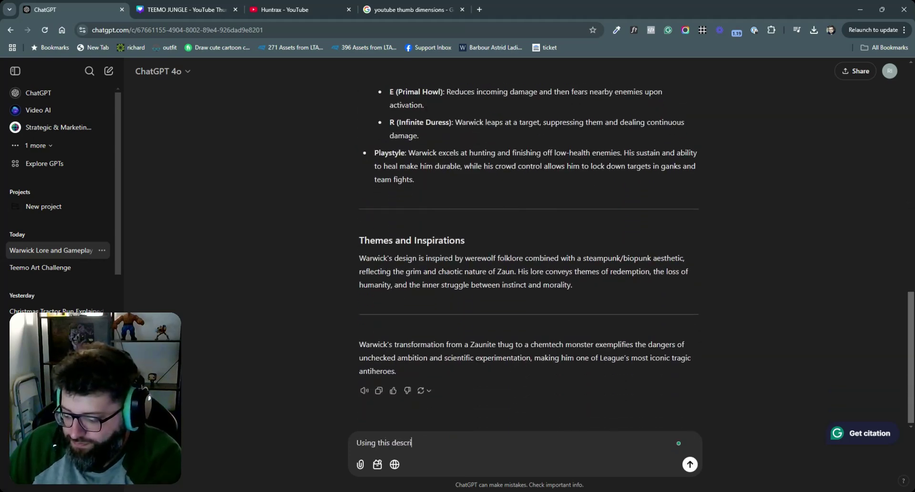
{"action": "type", "text": "ption, what art "}
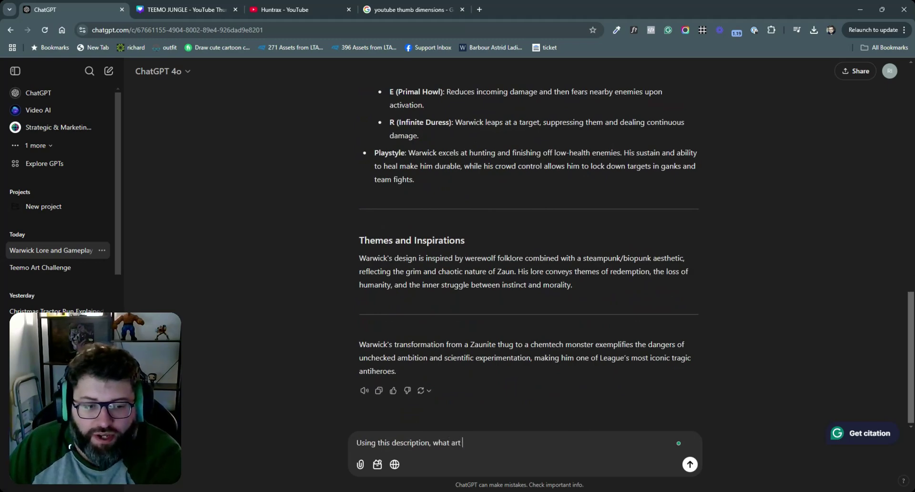
{"action": "type", "text": "stlye for d"}
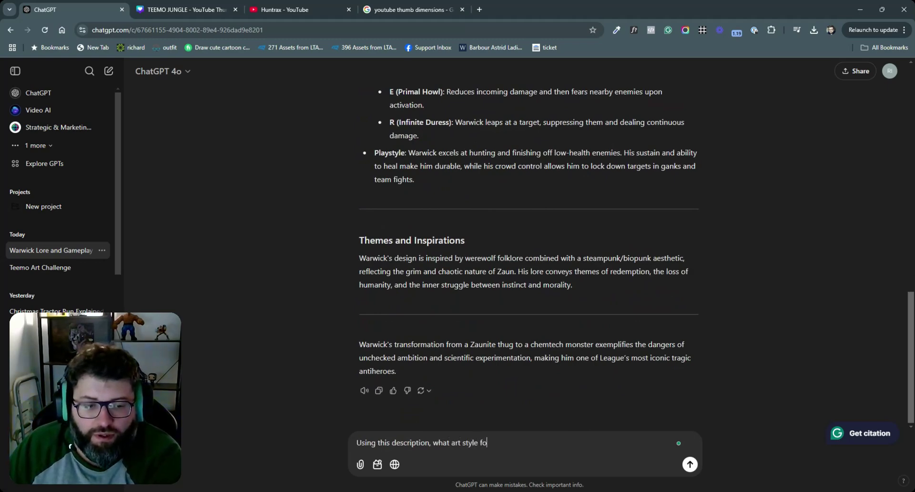
{"action": "key", "text": "BackSpace"}
{"action": "key", "text": "BackSpace"}
{"action": "key", "text": "BackSpace"}
{"action": "key", "text": "BackSpace"}
{"action": "key", "text": "BackSpace"}
{"action": "type", "text": "do "}
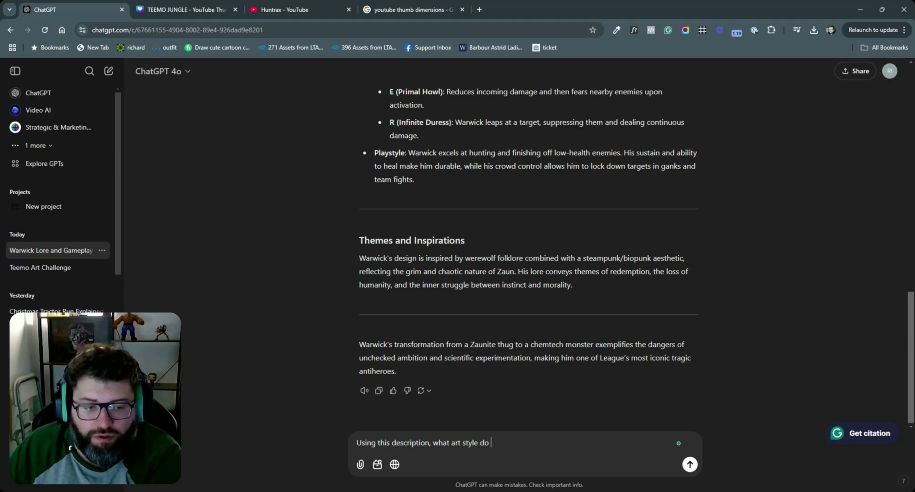
{"action": "type", "text": "y"}
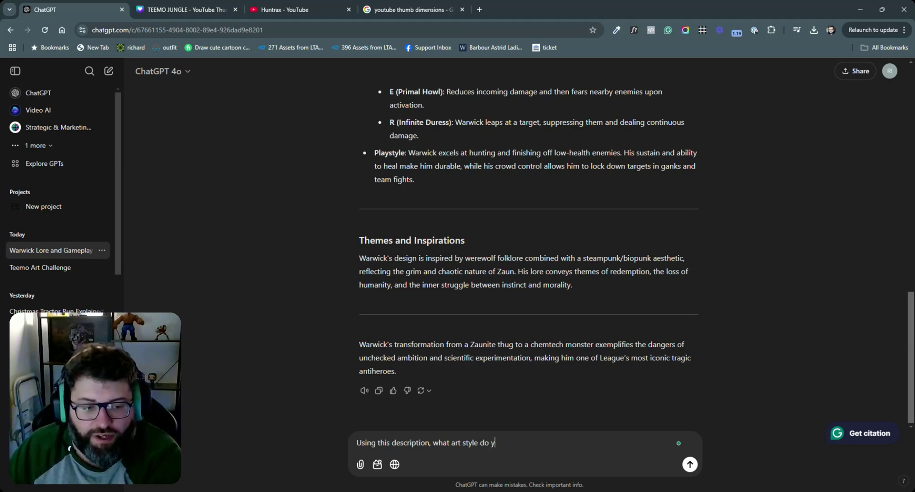
{"action": "type", "text": "o uthiou think woul"}
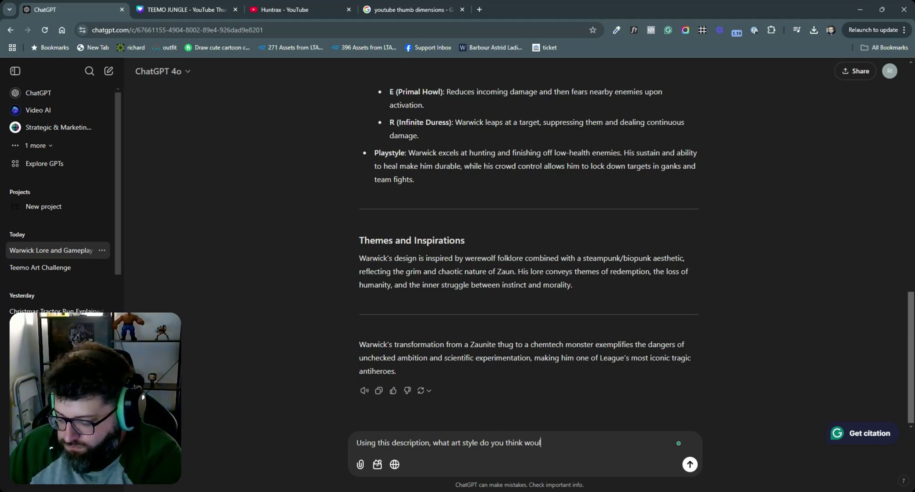
{"action": "type", "text": "d be good for"}
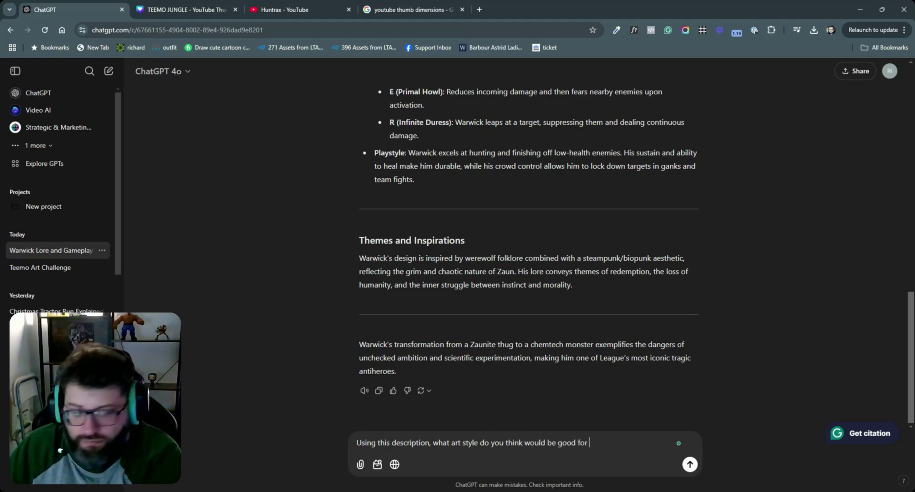
{"action": "type", "text": " warwci"}
{"action": "key", "text": "BackSpace"}
{"action": "type", "text": "ick"}
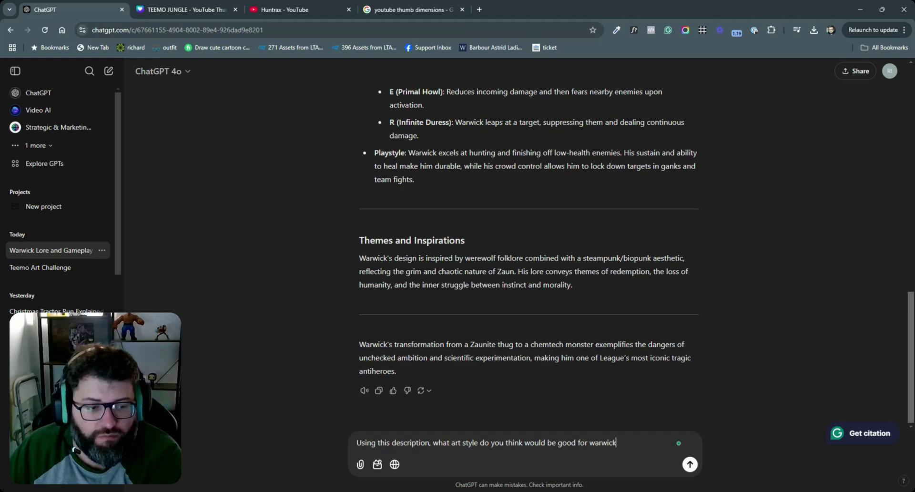
{"action": "type", "text": " youtube "}
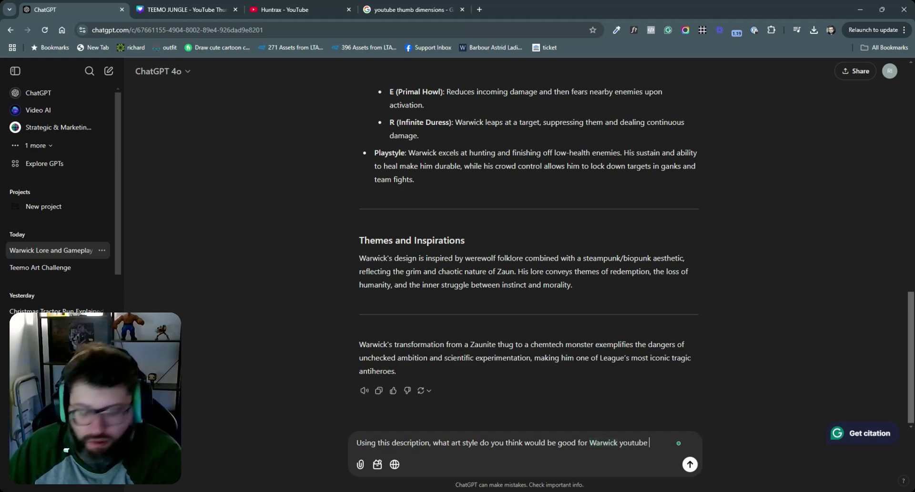
{"action": "type", "text": "thumbnail>"}
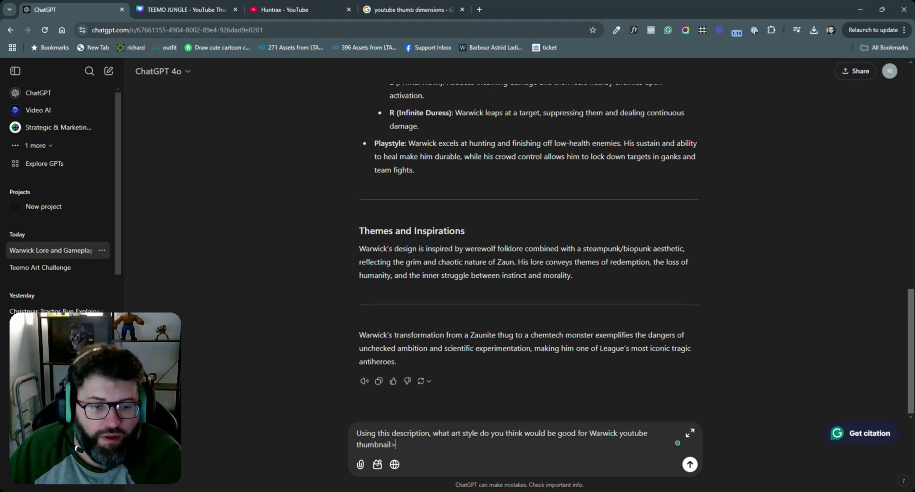
{"action": "key", "text": "Return"}
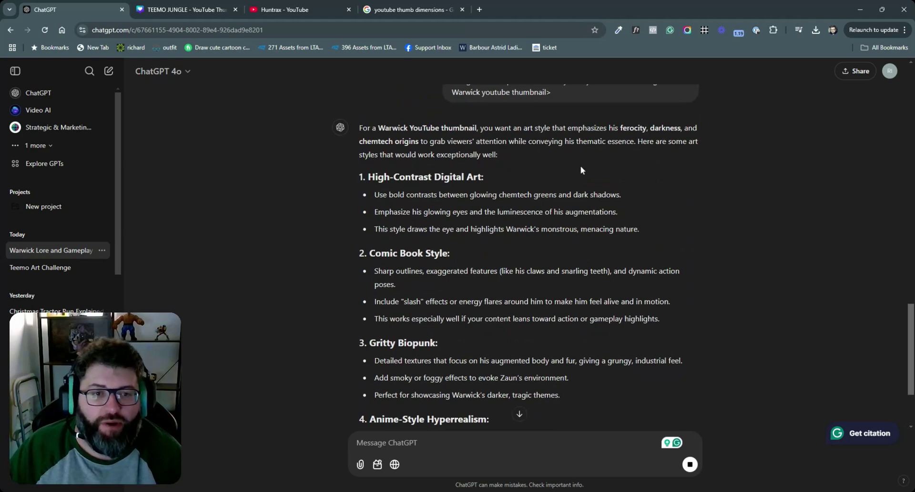
Read through the suggested art styles for the Warwick thumbnail and the tips on colors, positioning and text integration
{"action": "scroll", "coordinate": [580, 165], "scroll_direction": "up", "scroll_amount": 1}
{"action": "scroll", "coordinate": [561, 225], "scroll_direction": "down", "scroll_amount": 3}
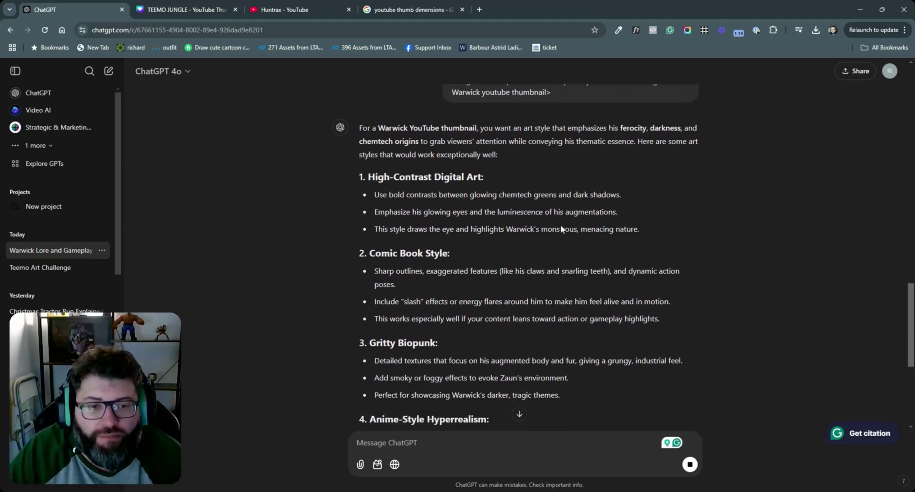
{"action": "scroll", "coordinate": [525, 257], "scroll_direction": "down", "scroll_amount": 1}
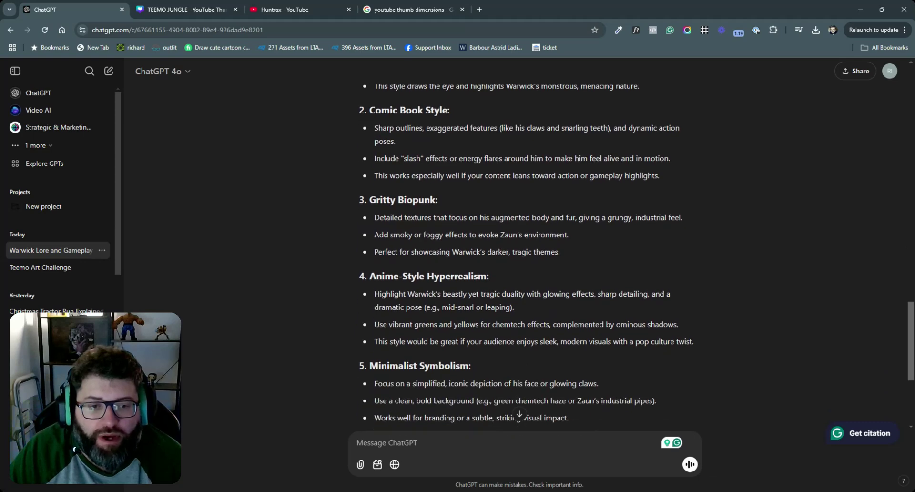
{"action": "scroll", "coordinate": [557, 227], "scroll_direction": "down", "scroll_amount": 1}
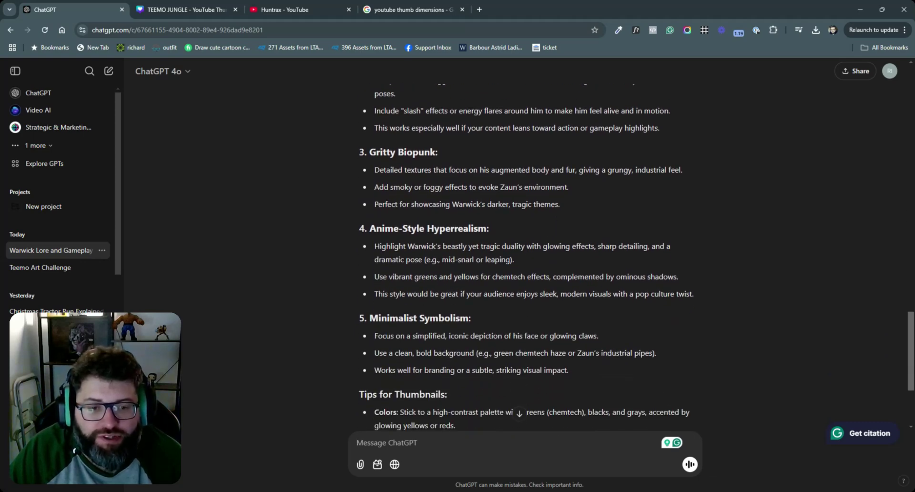
{"action": "scroll", "coordinate": [496, 282], "scroll_direction": "down", "scroll_amount": 1}
{"action": "scroll", "coordinate": [493, 282], "scroll_direction": "down", "scroll_amount": 2}
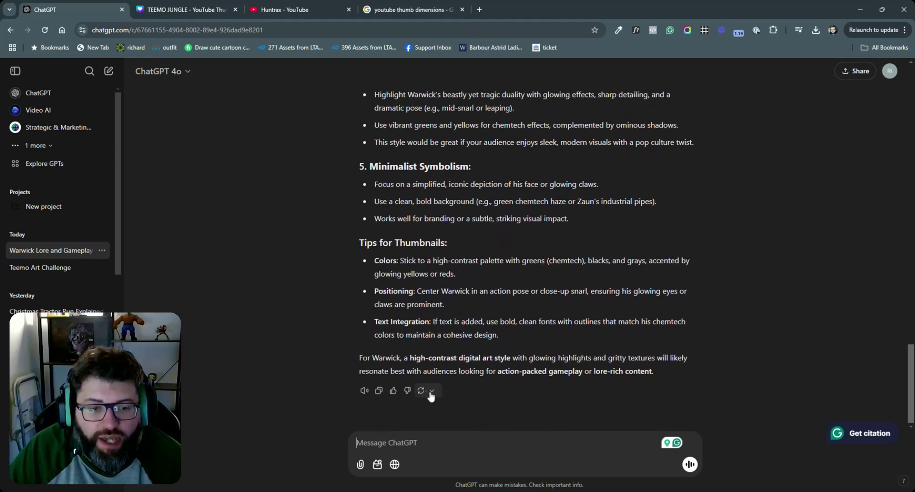
{"action": "scroll", "coordinate": [429, 392], "scroll_direction": "up", "scroll_amount": 1}
{"action": "scroll", "coordinate": [402, 421], "scroll_direction": "down", "scroll_amount": 1}
Send the prompt "So using the description of Warwick and your tips for thumbnails, I would like a landscape Gritty biopunk image of Warwick running towards the viewer"
{"action": "left_click", "coordinate": [405, 442]}
{"action": "type", "text": "So"}
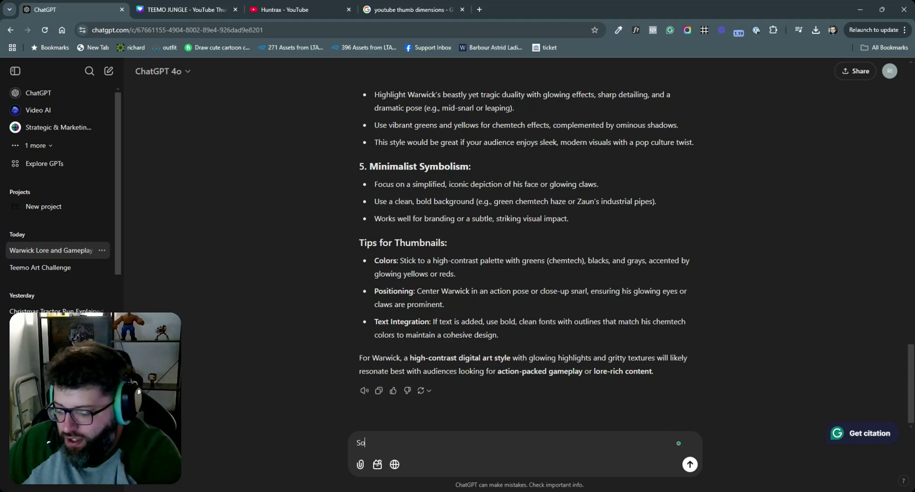
{"action": "type", "text": " using the descript"}
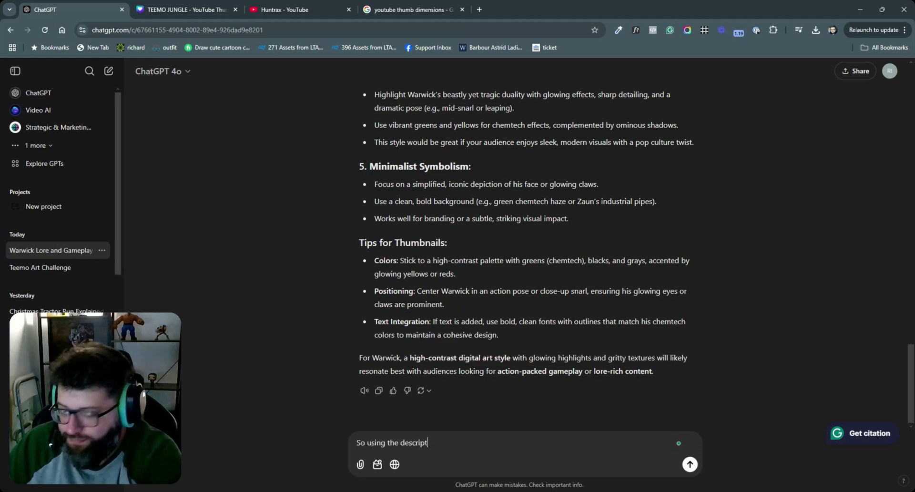
{"action": "type", "text": "ion of War"}
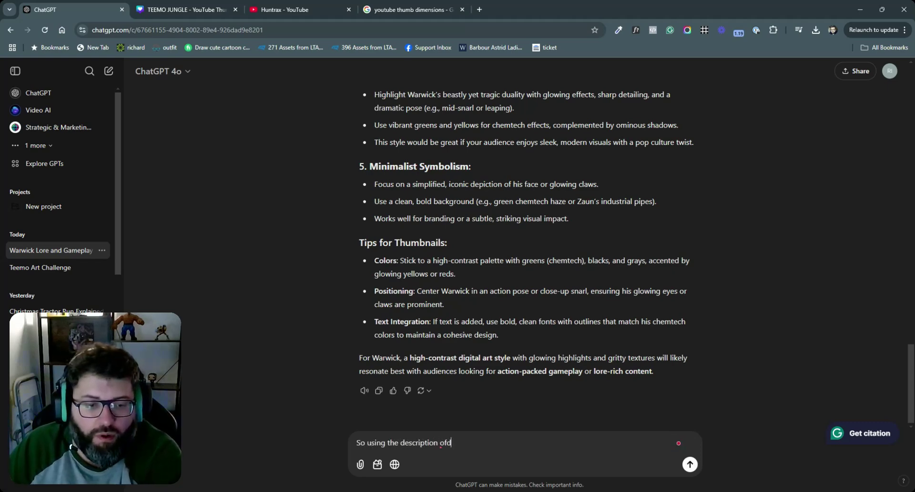
{"action": "type", "text": "wic"}
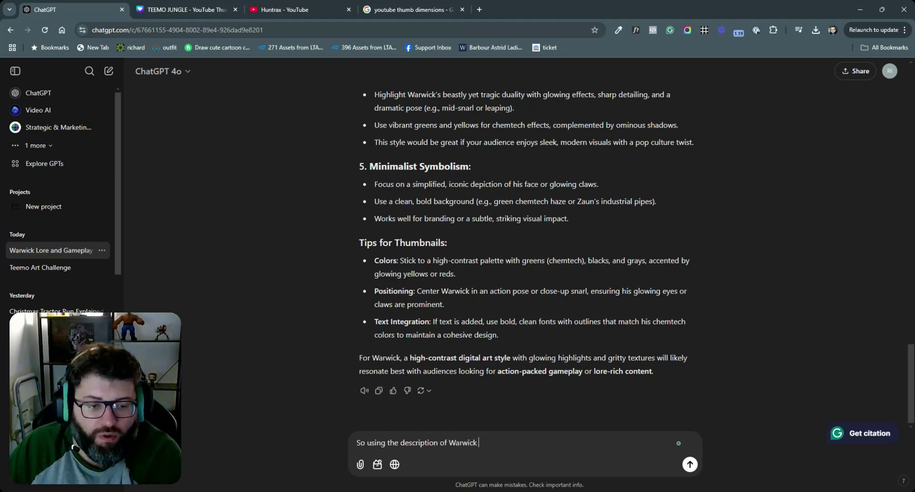
{"action": "type", "text": "k"}
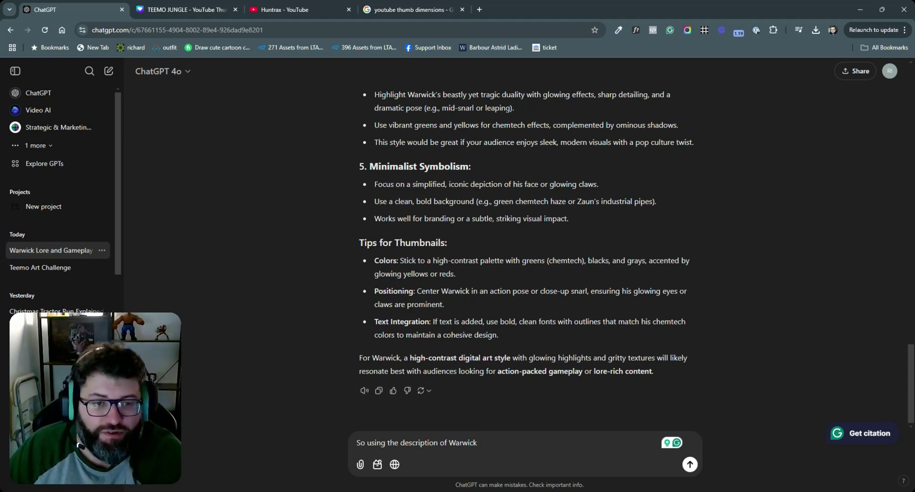
{"action": "type", "text": "and you"}
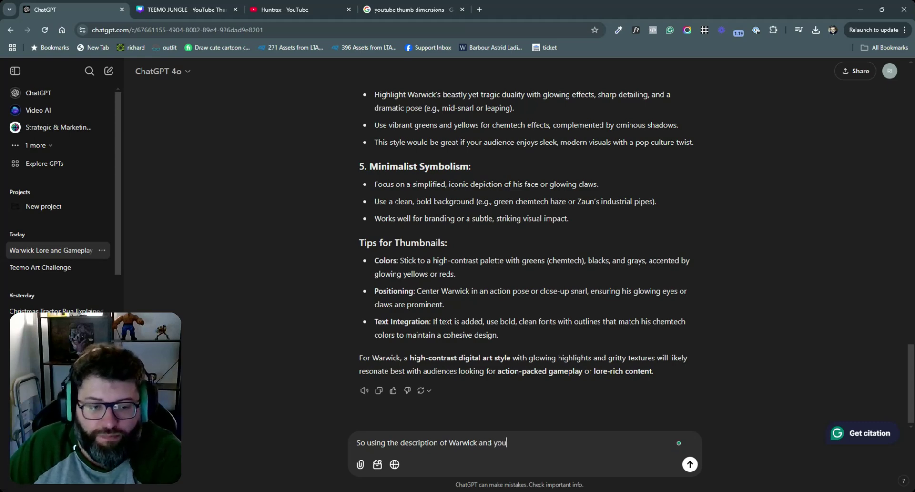
{"action": "type", "text": "r tips for thumb"}
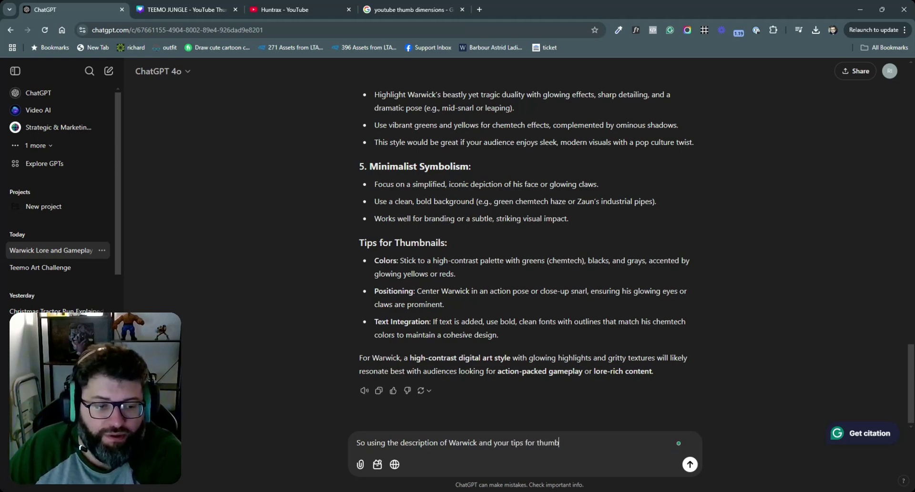
{"action": "type", "text": "nails, I wou"}
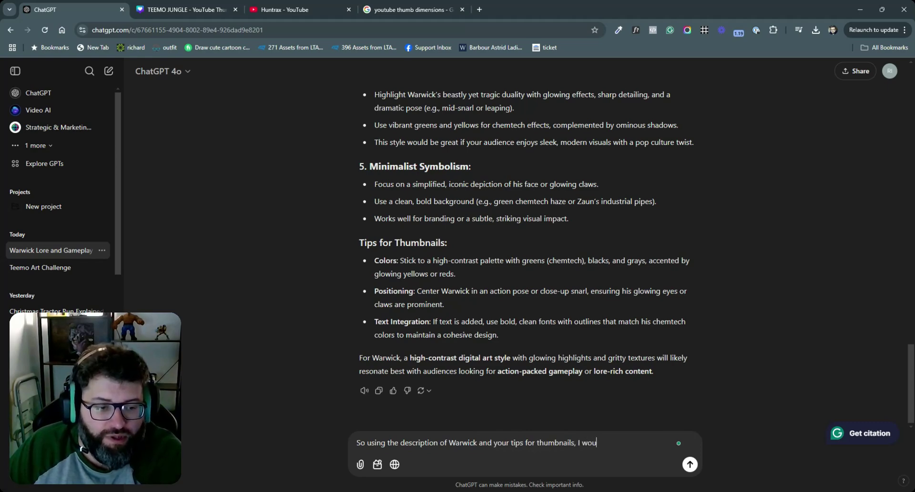
{"action": "type", "text": "ld like a landscape"}
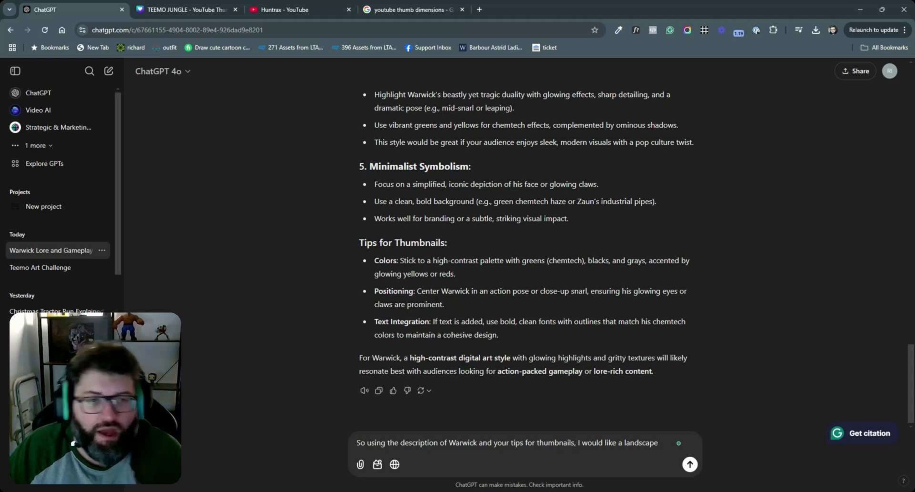
{"action": "scroll", "coordinate": [525, 257], "scroll_direction": "up", "scroll_amount": 5}
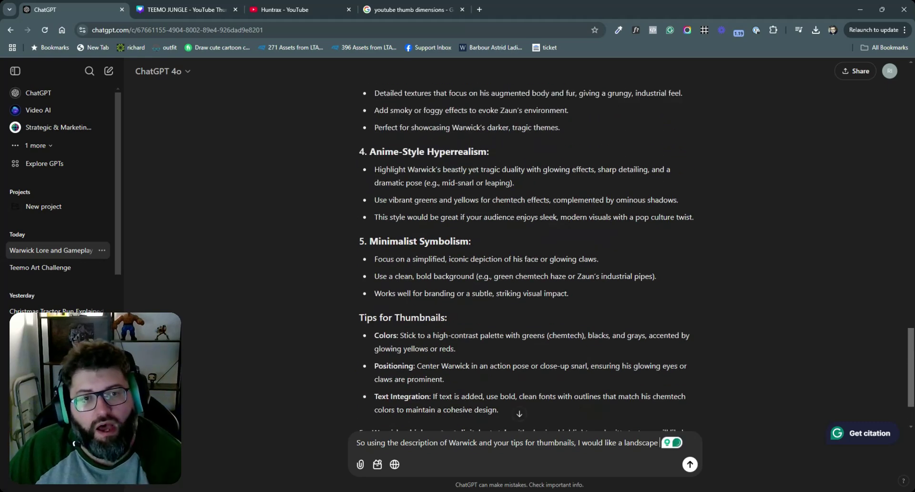
{"action": "scroll", "coordinate": [524, 258], "scroll_direction": "down", "scroll_amount": 5}
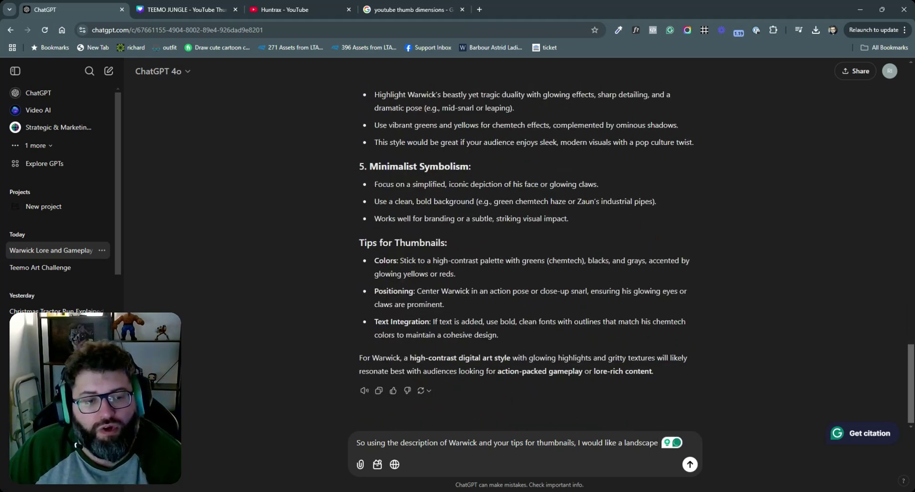
{"action": "type", "text": "e Gritty"}
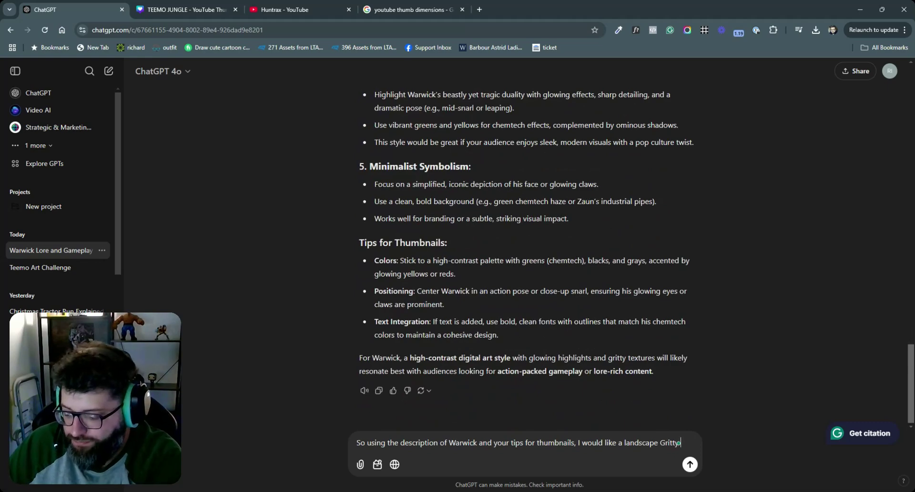
{"action": "type", "text": " biopunk "}
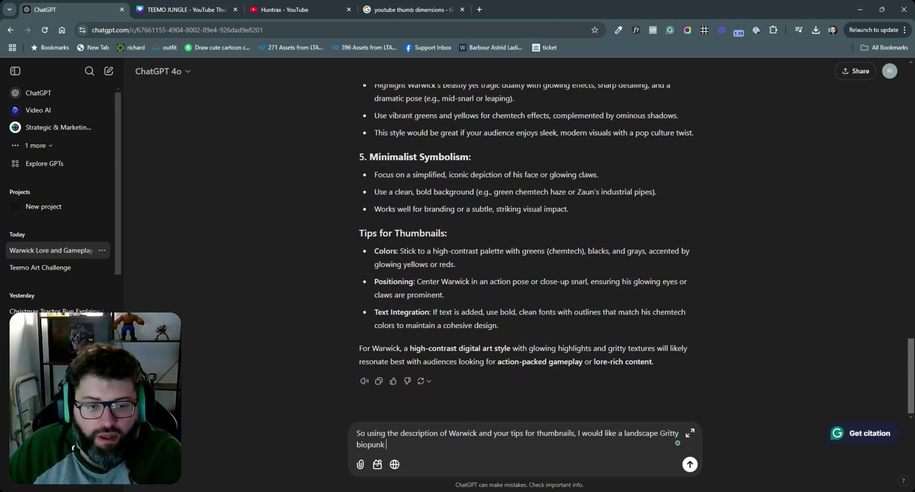
{"action": "type", "text": "image of "}
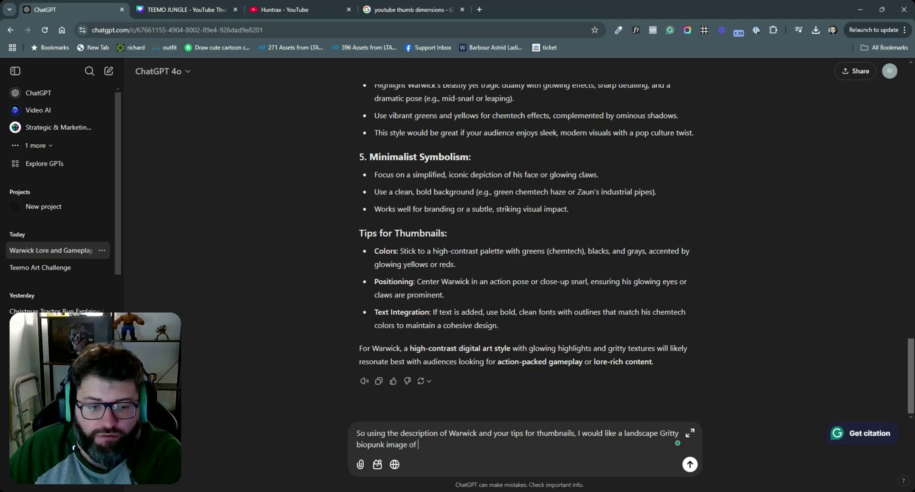
{"action": "type", "text": "Warw"}
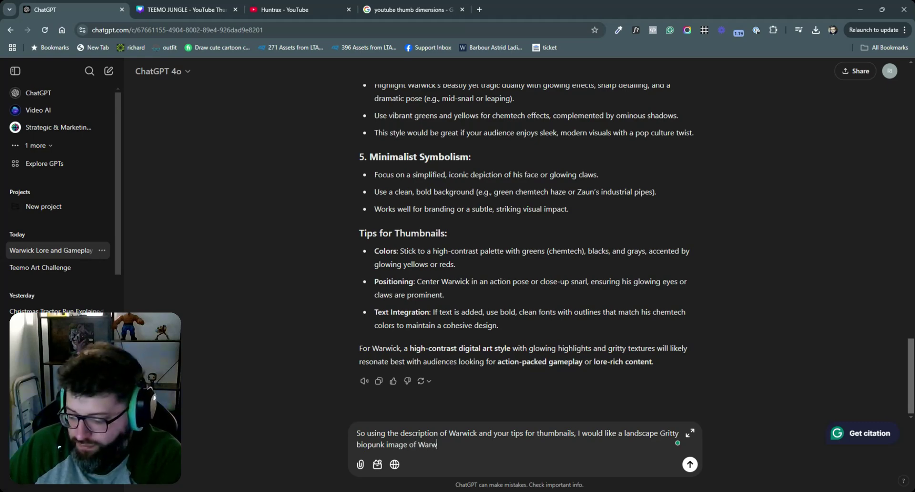
{"action": "type", "text": "ick running toward"}
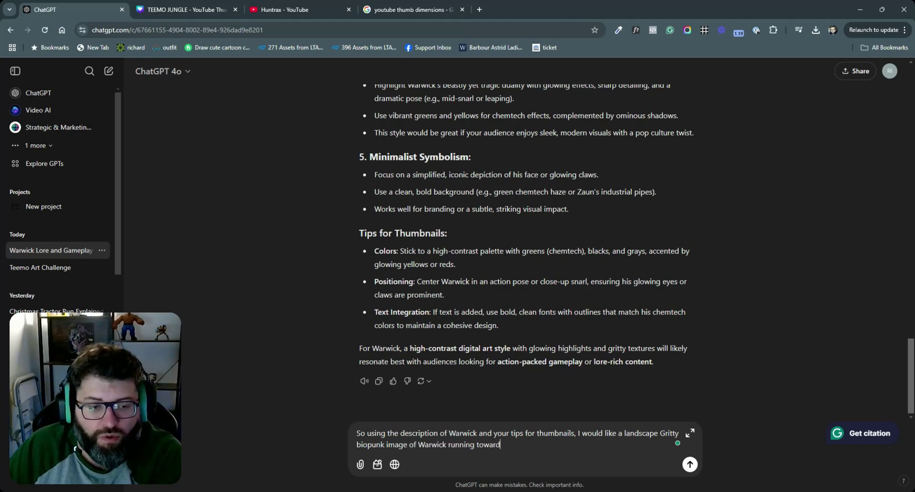
{"action": "type", "text": "s the viewer"}
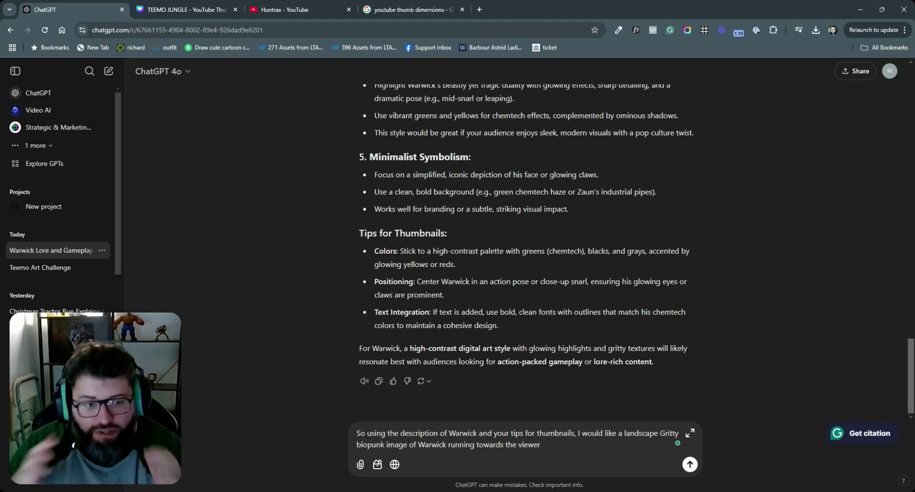
{"action": "key", "text": "Return"}
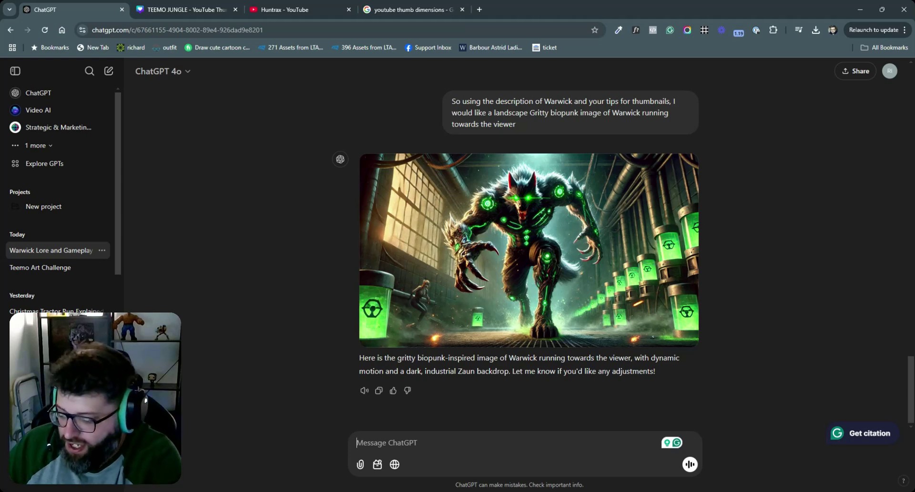
Send the prompt "ok this great, but I want warwick bigger running towards the viewer, give some speed to it"
{"action": "type", "text": "ok this great, but I want warwick bi"}
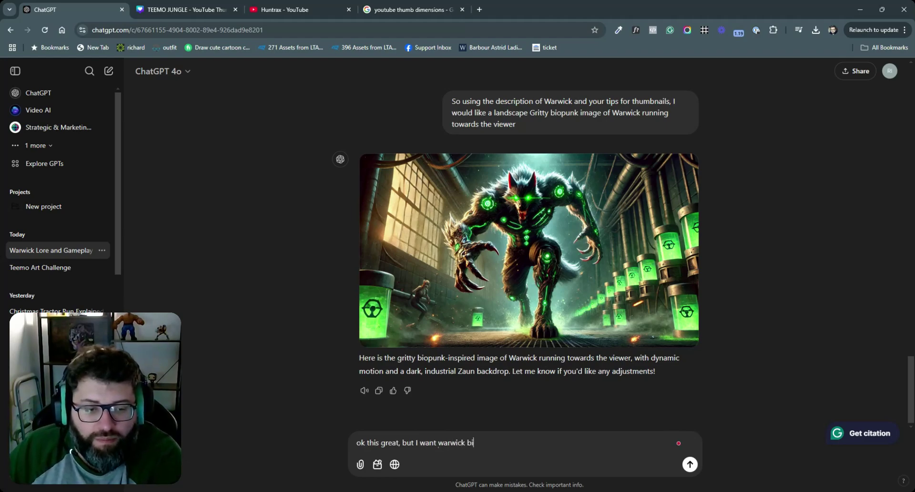
{"action": "key", "text": "BackSpace"}
{"action": "key", "text": "BackSpace"}
{"action": "type", "text": "gg"}
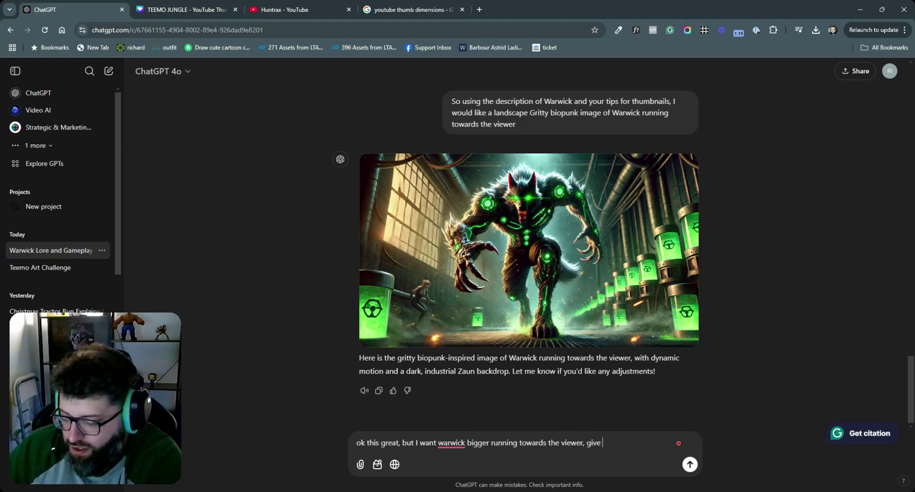
{"action": "type", "text": "o it"}
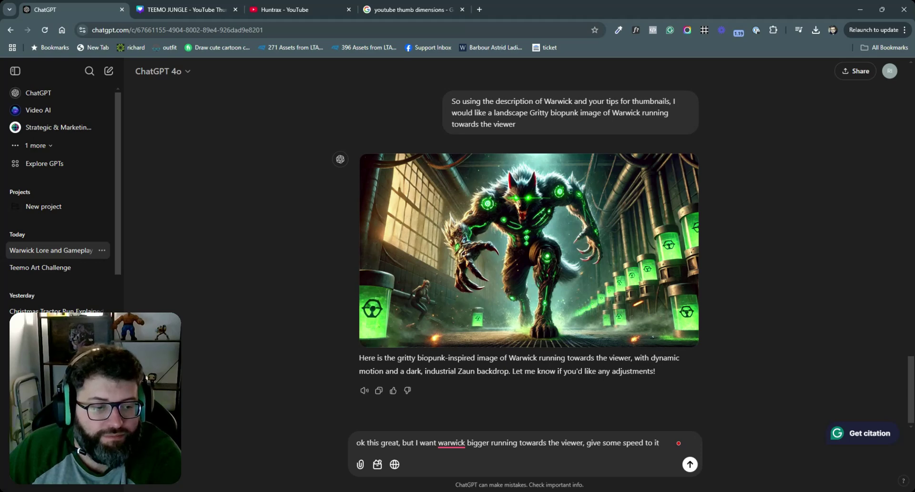
{"action": "key", "text": "Return"}
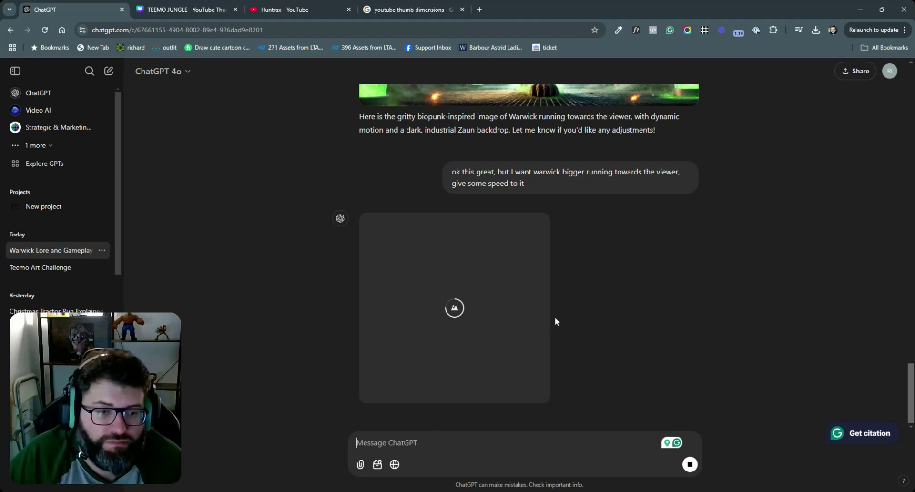
View the first Warwick image enlarged and return to the Warwick Lore and Gameplay conversation
{"action": "left_click", "coordinate": [552, 288]}
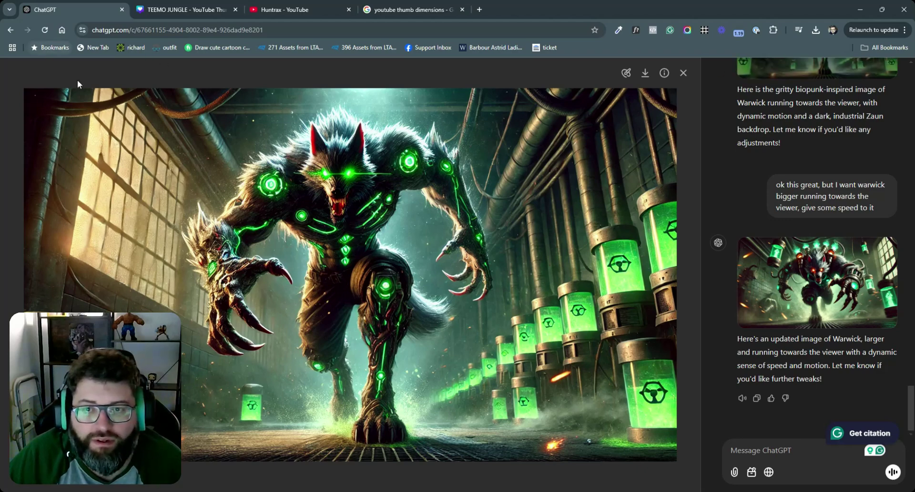
{"action": "left_click", "coordinate": [12, 31]}
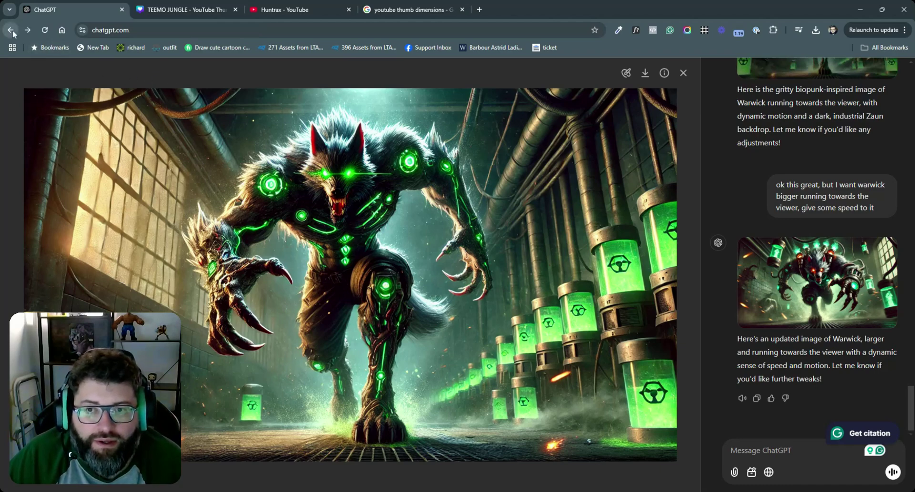
{"action": "left_click", "coordinate": [451, 289]}
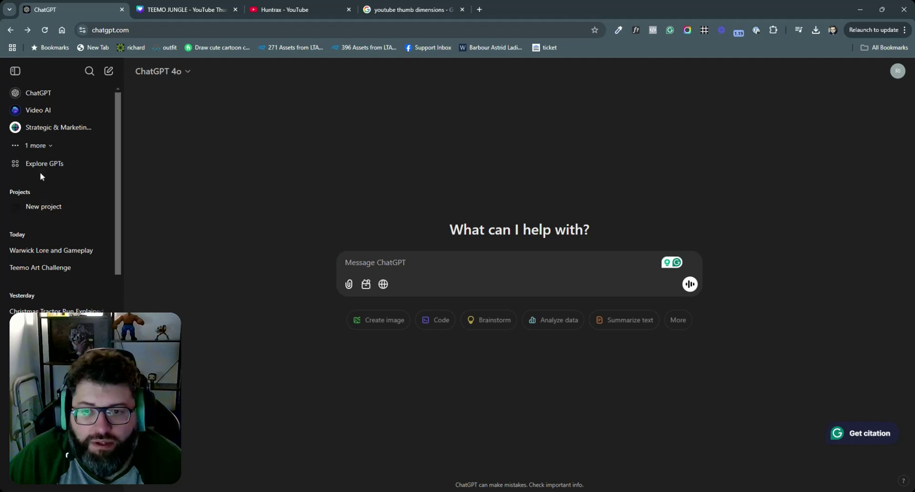
{"action": "left_click", "coordinate": [41, 206]}
{"action": "left_click", "coordinate": [561, 222]}
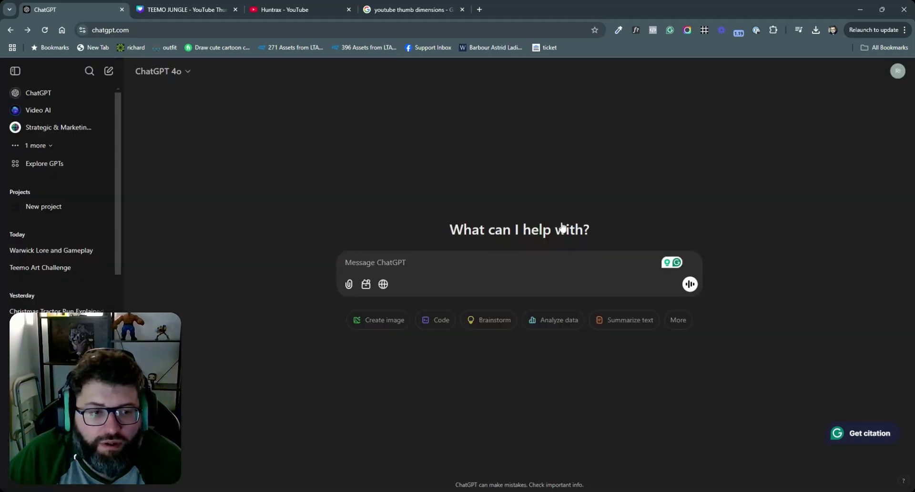
{"action": "left_click", "coordinate": [26, 251]}
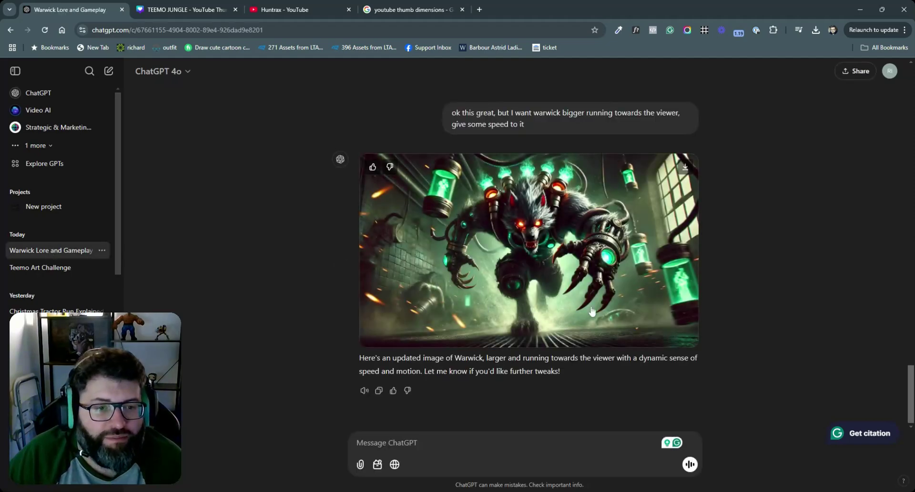
Review the updated image of the larger, faster Warwick and download it
{"action": "scroll", "coordinate": [605, 281], "scroll_direction": "up", "scroll_amount": 1}
{"action": "scroll", "coordinate": [619, 248], "scroll_direction": "down", "scroll_amount": 1}
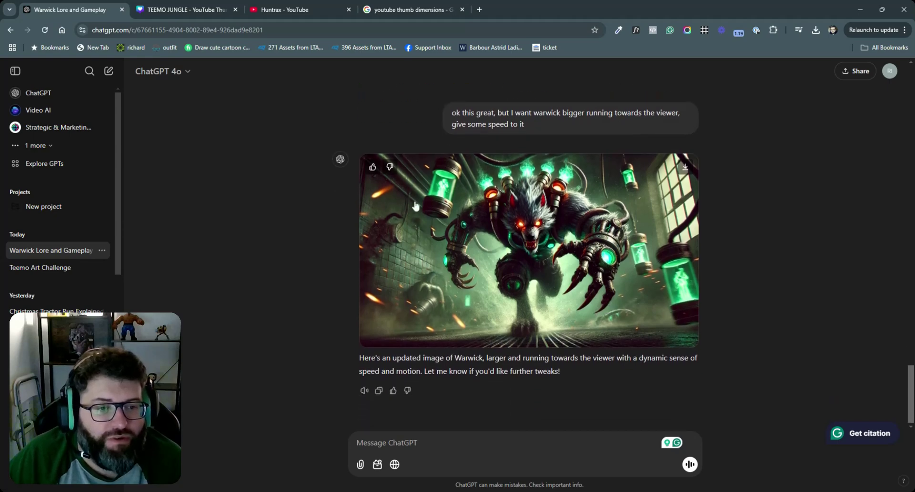
{"action": "scroll", "coordinate": [512, 291], "scroll_direction": "up", "scroll_amount": 1}
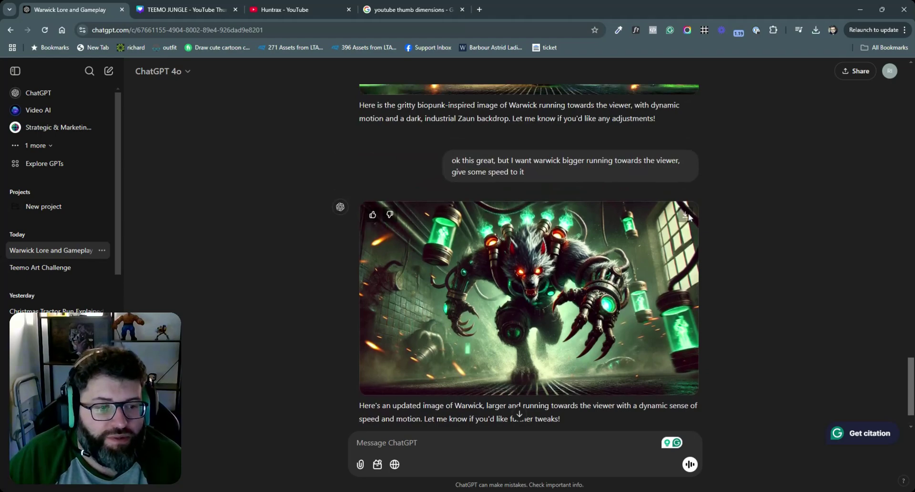
{"action": "left_click", "coordinate": [687, 214]}
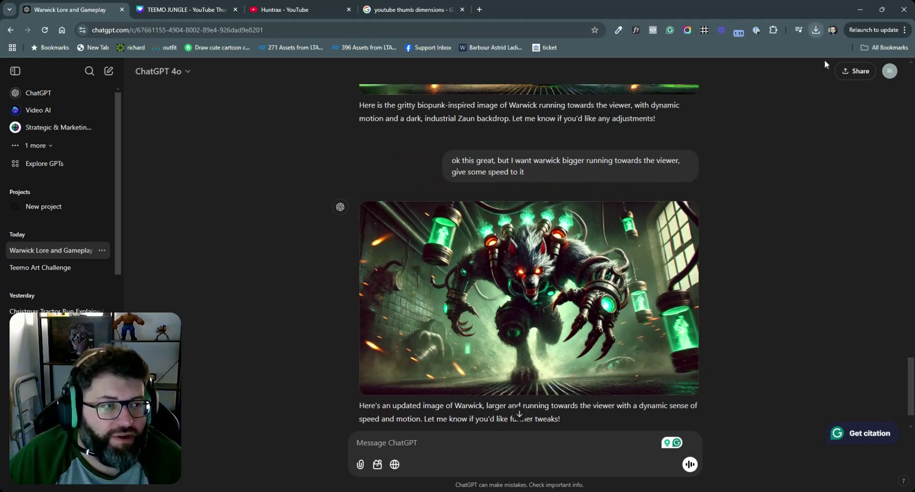
In Canva, place the Warwick image on blank page 55 and enlarge it to cover the whole page
{"action": "left_click", "coordinate": [186, 9]}
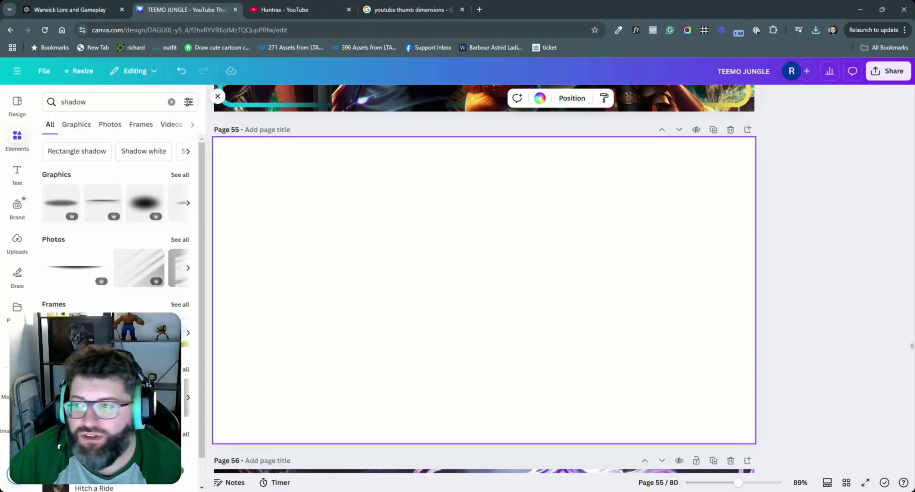
{"action": "key", "text": "ctrl+v"}
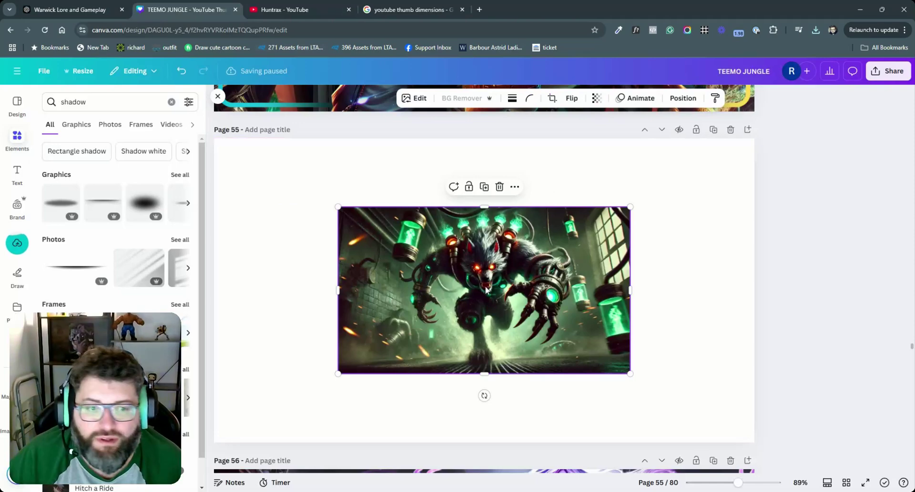
{"action": "left_click_drag", "start_coordinate": [335, 206], "coordinate": [209, 133]}
{"action": "left_click_drag", "start_coordinate": [630, 373], "coordinate": [765, 435]}
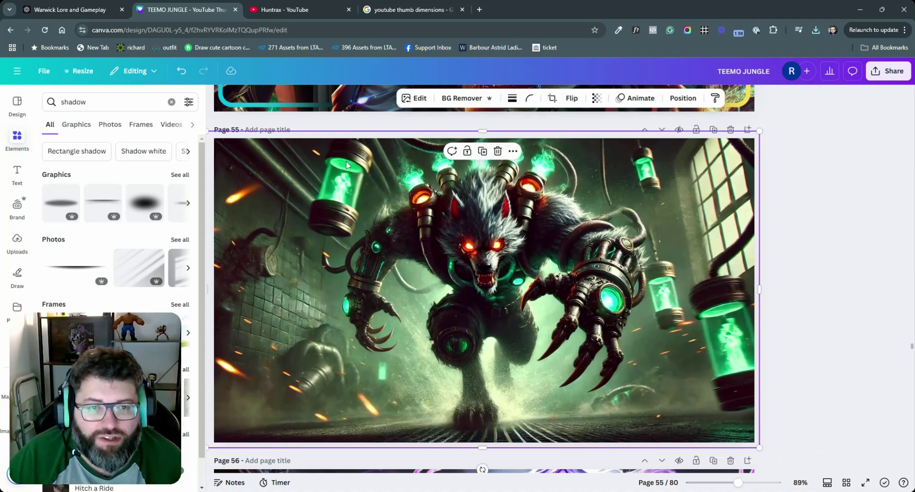
Separate Warwick from the background with Magic Grab, including both green collar pieces, the mechanical knee and the missing back canister
{"action": "left_click", "coordinate": [419, 99]}
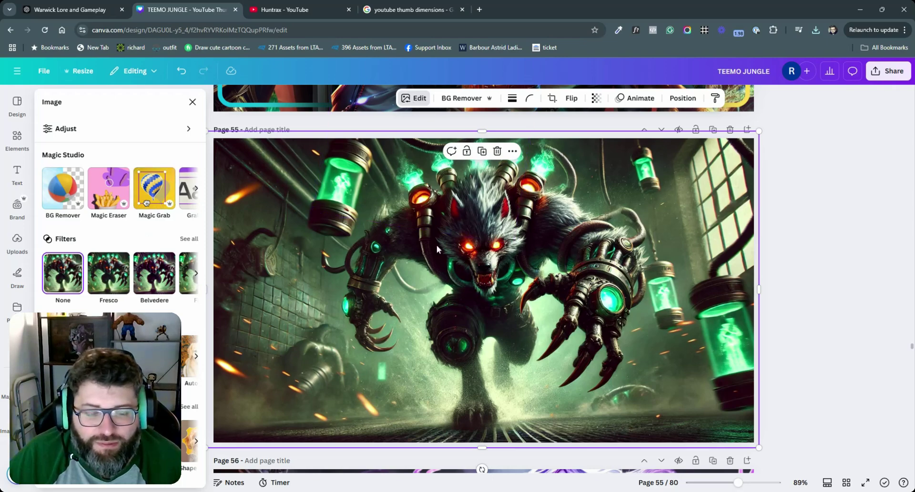
{"action": "left_click", "coordinate": [167, 183]}
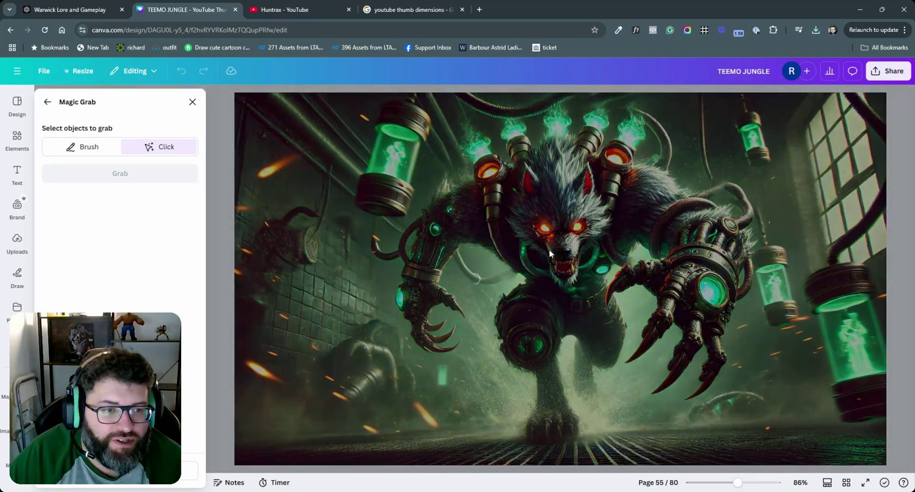
{"action": "left_click", "coordinate": [591, 270]}
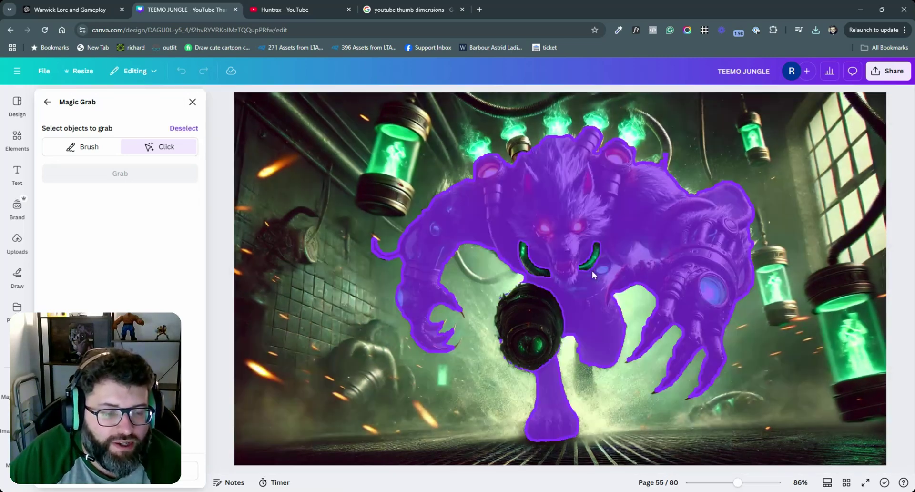
{"action": "left_click", "coordinate": [535, 265]}
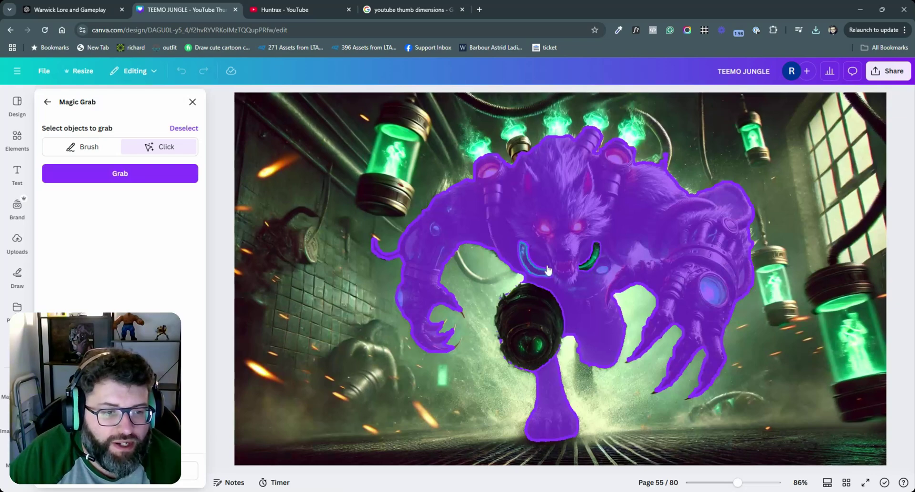
{"action": "left_click", "coordinate": [589, 268]}
{"action": "left_click", "coordinate": [527, 330]}
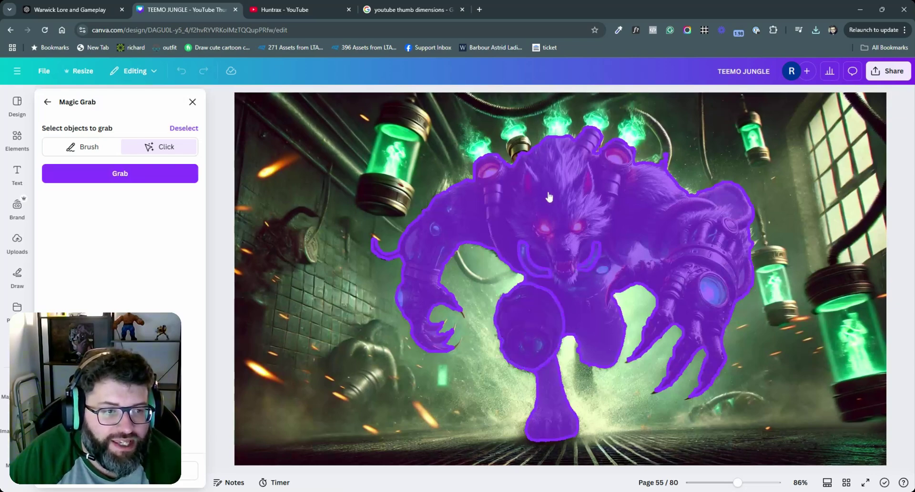
{"action": "left_click", "coordinate": [539, 162]}
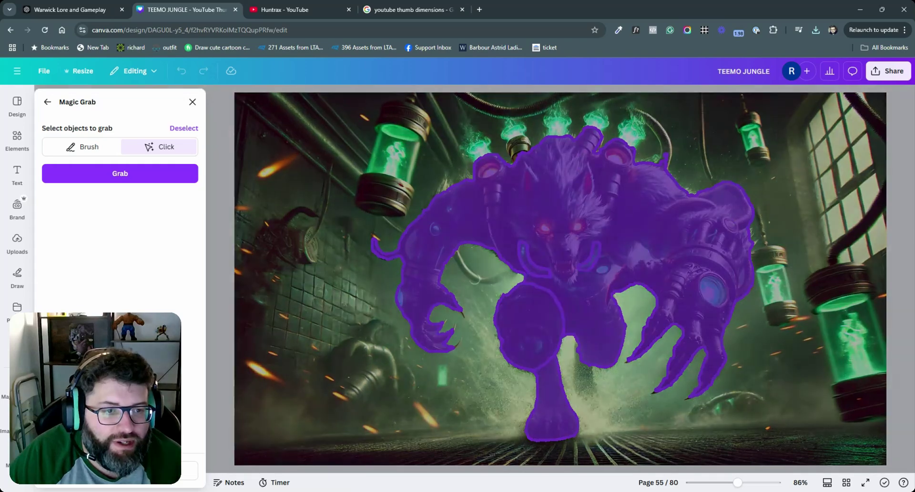
{"action": "left_click", "coordinate": [539, 166]}
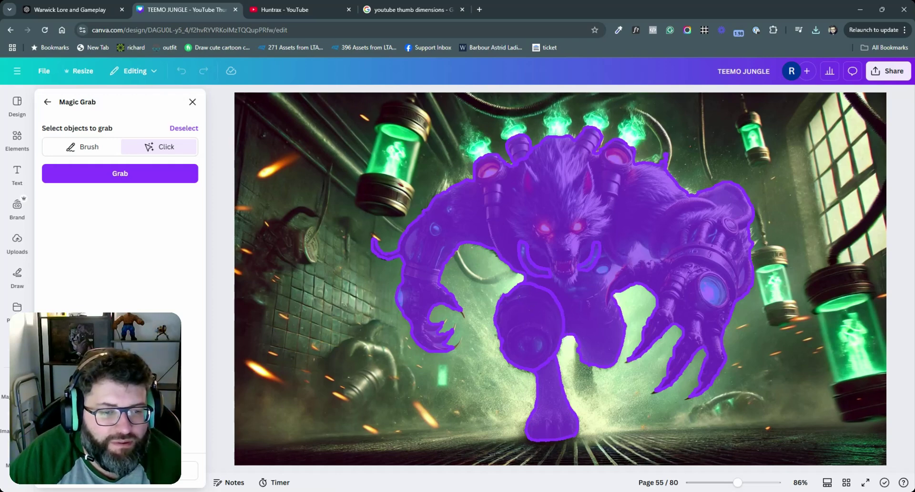
{"action": "left_click", "coordinate": [164, 177]}
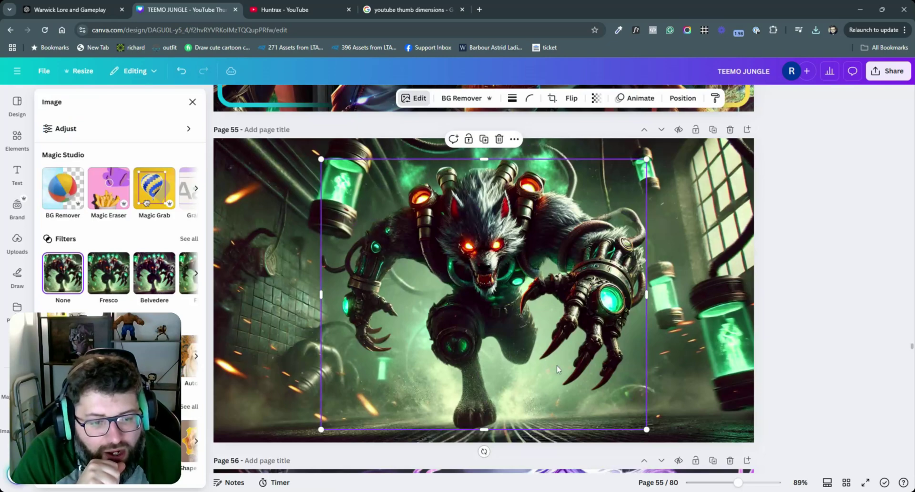
Move the cut-out Warwick lower on the page and enlarge it slightly so its foot runs past the bottom edge
{"action": "left_click_drag", "start_coordinate": [557, 365], "coordinate": [551, 383]}
{"action": "left_click_drag", "start_coordinate": [517, 287], "coordinate": [512, 295]}
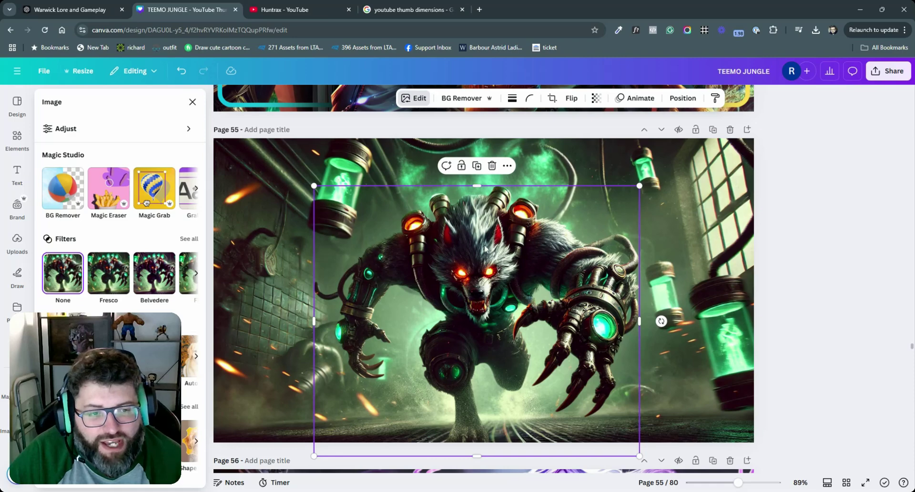
{"action": "left_click_drag", "start_coordinate": [486, 248], "coordinate": [487, 261]}
{"action": "mouse_move", "coordinate": [647, 196]}
{"action": "left_mouse_down"}
{"action": "mouse_move", "coordinate": [665, 174]}
{"action": "mouse_move", "coordinate": [651, 186]}
{"action": "left_mouse_up"}
{"action": "left_click_drag", "start_coordinate": [582, 240], "coordinate": [575, 241]}
{"action": "left_click", "coordinate": [809, 239]}
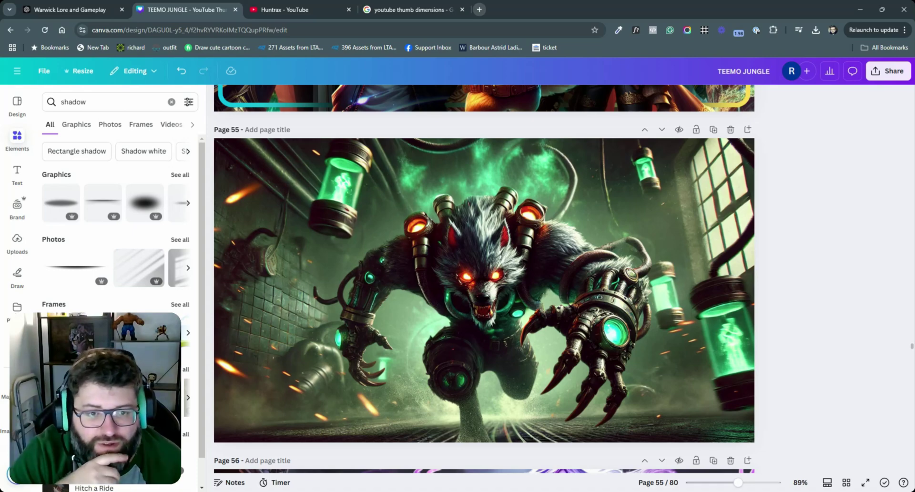
Search Google Images for "unending dispair league" in a new browser tab and open the League of Legends Wiki item icon
{"action": "left_click", "coordinate": [479, 10]}
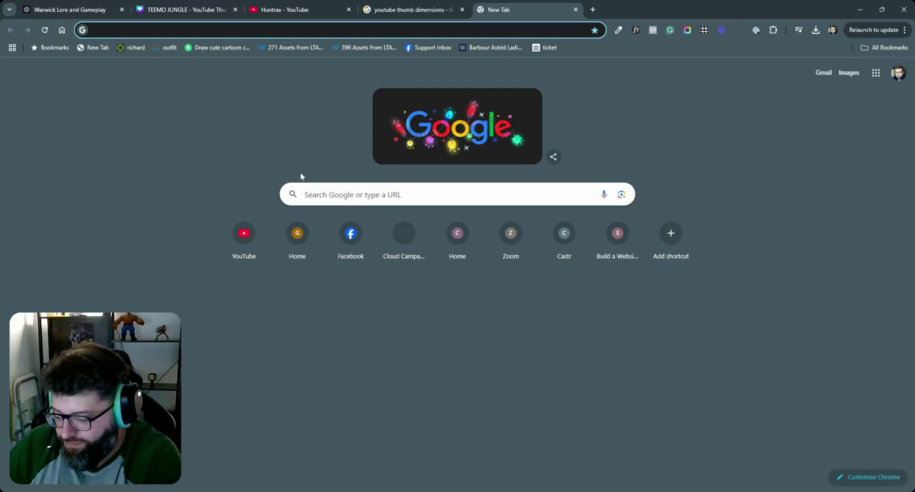
{"action": "type", "text": "unen"}
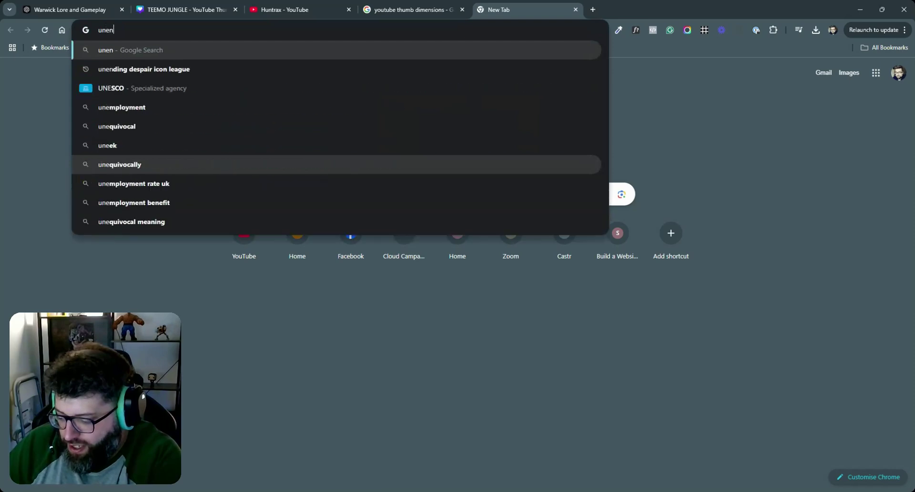
{"action": "type", "text": "ding dispai"}
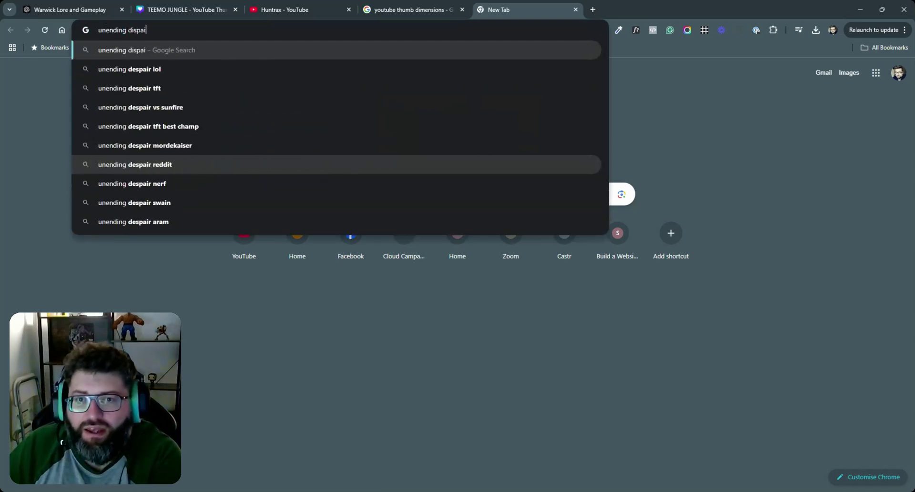
{"action": "type", "text": "r league"}
{"action": "key", "text": "Return"}
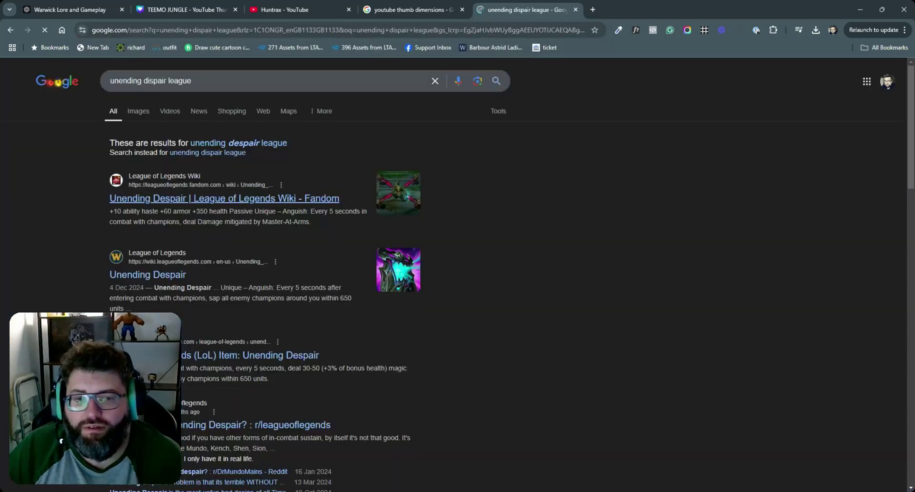
{"action": "left_click", "coordinate": [133, 110]}
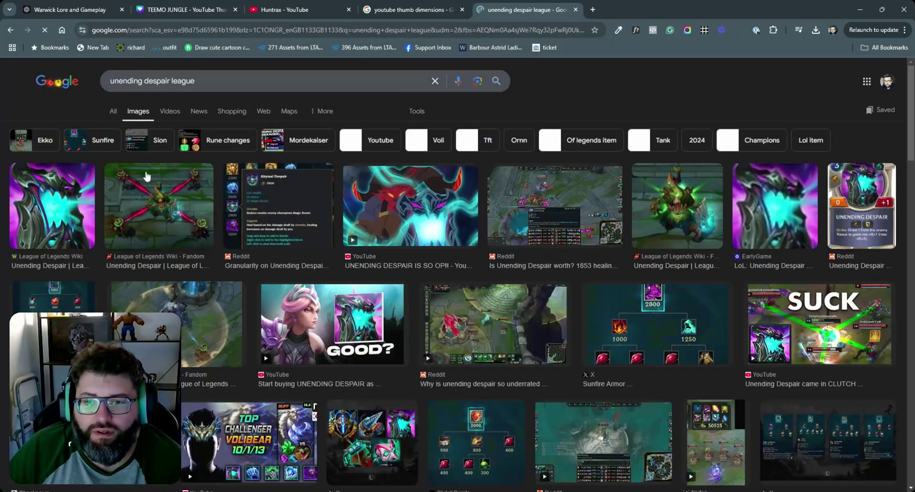
{"action": "left_click", "coordinate": [48, 209]}
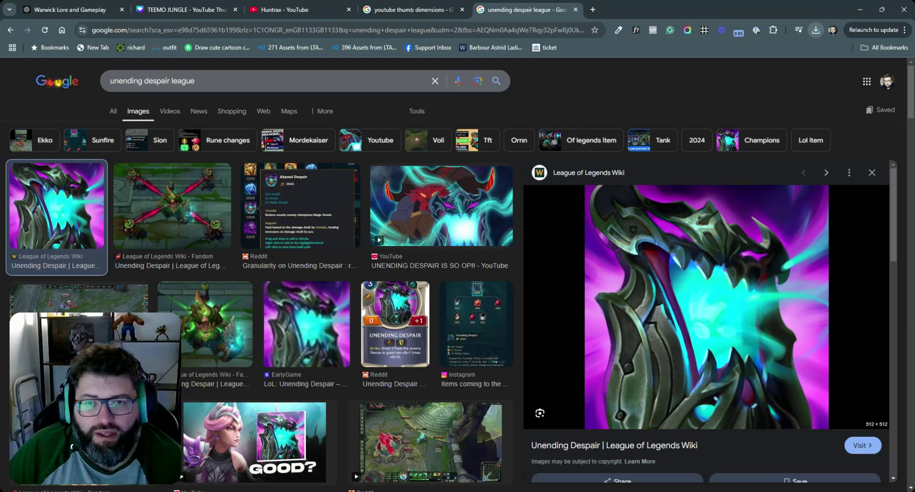
Search the images for "spirit visage league" and open the League of Legends Wiki item icon
{"action": "left_click_drag", "start_coordinate": [171, 81], "coordinate": [110, 84]}
{"action": "type", "text": "spirit vi"}
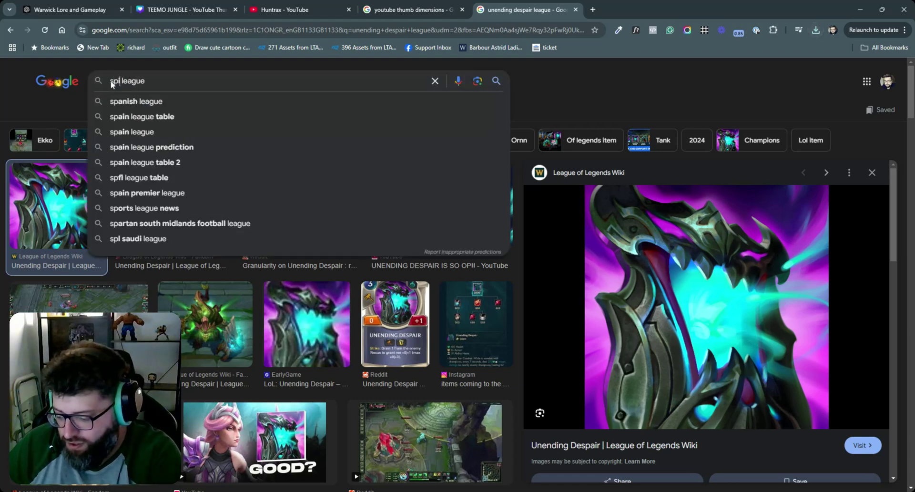
{"action": "type", "text": "sage"}
{"action": "key", "text": "Return"}
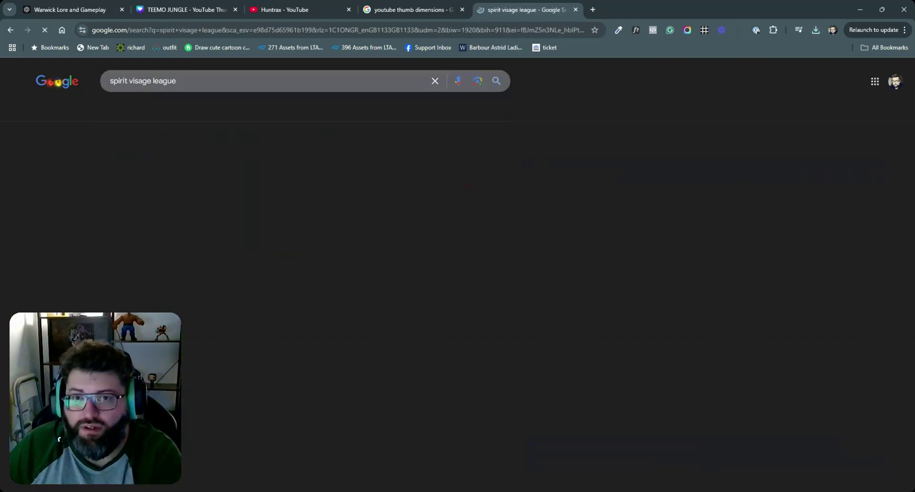
{"action": "left_click", "coordinate": [98, 192]}
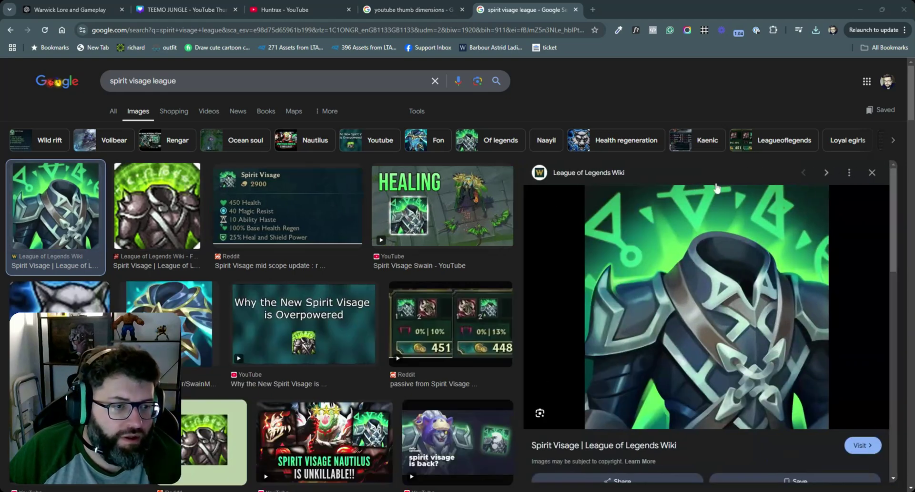
Switch to the Canva design, paste the Spirit Visage icon onto page 55, shrink it and place it beside Warwick's large mechanical claw
{"action": "left_click", "coordinate": [305, 18]}
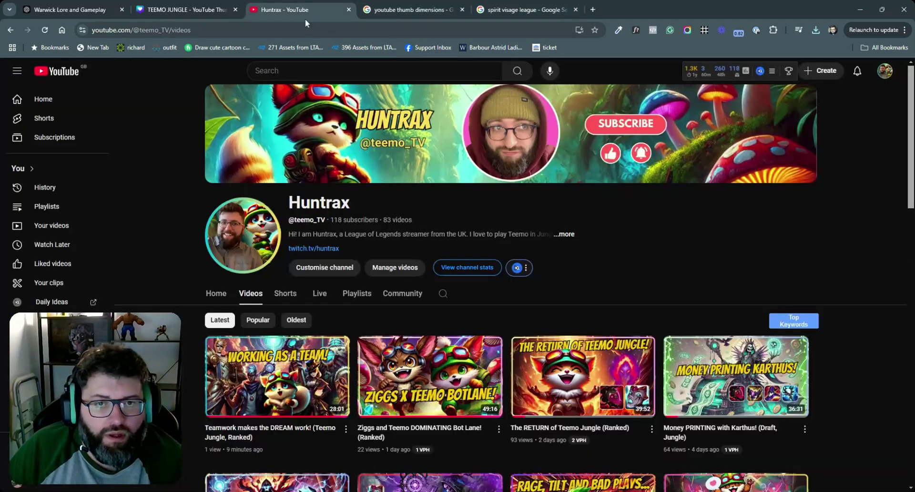
{"action": "left_click", "coordinate": [386, 11]}
{"action": "left_click", "coordinate": [172, 10]}
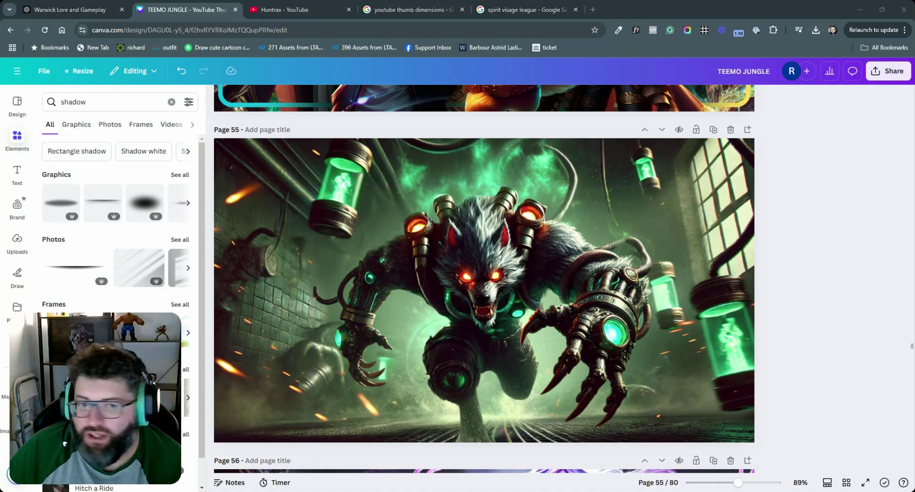
{"action": "key", "text": "ctrl+v"}
{"action": "left_click_drag", "start_coordinate": [570, 203], "coordinate": [483, 277]}
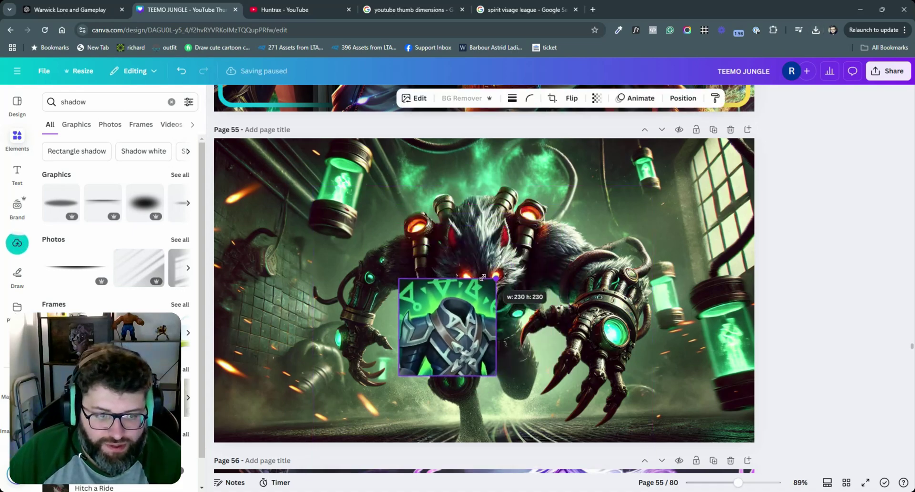
{"action": "left_click_drag", "start_coordinate": [451, 318], "coordinate": [675, 343]}
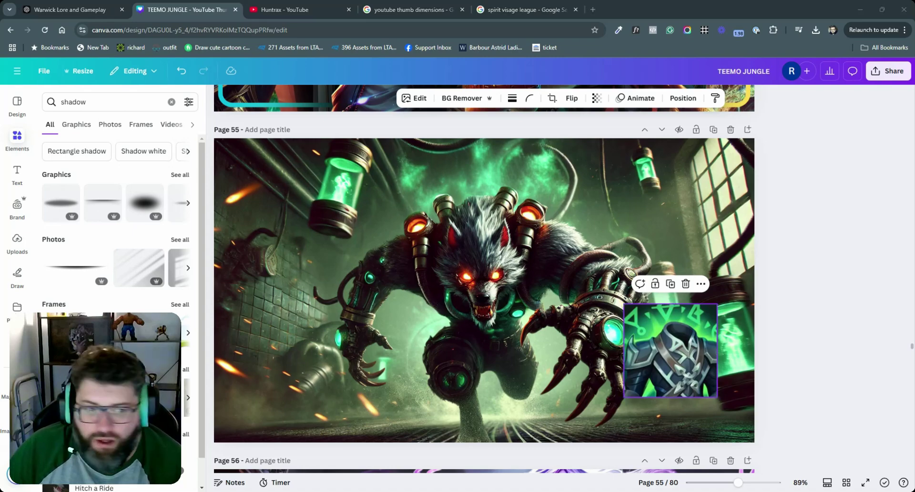
Paste the Unending Despair icon onto page 55 and shrink it to match the Spirit Visage icon's size
{"action": "key", "text": "ctrl+v"}
{"action": "left_click_drag", "start_coordinate": [493, 282], "coordinate": [541, 303]}
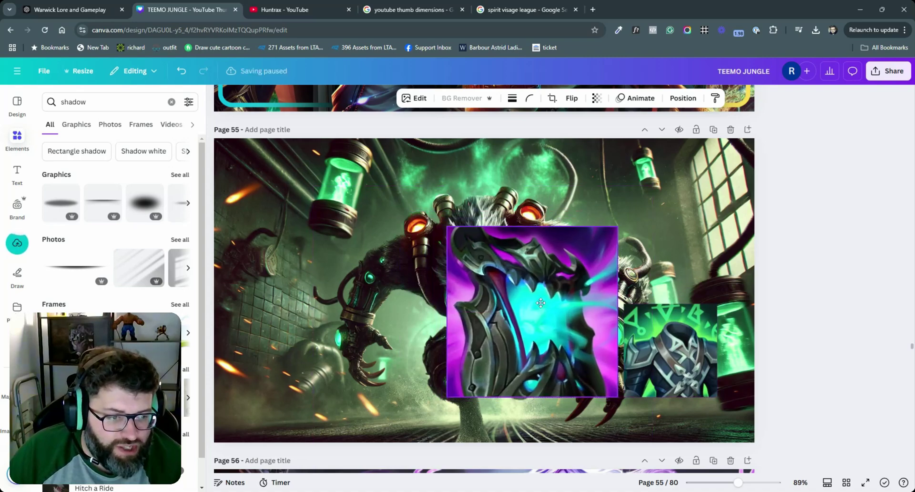
{"action": "left_click_drag", "start_coordinate": [447, 226], "coordinate": [525, 303]}
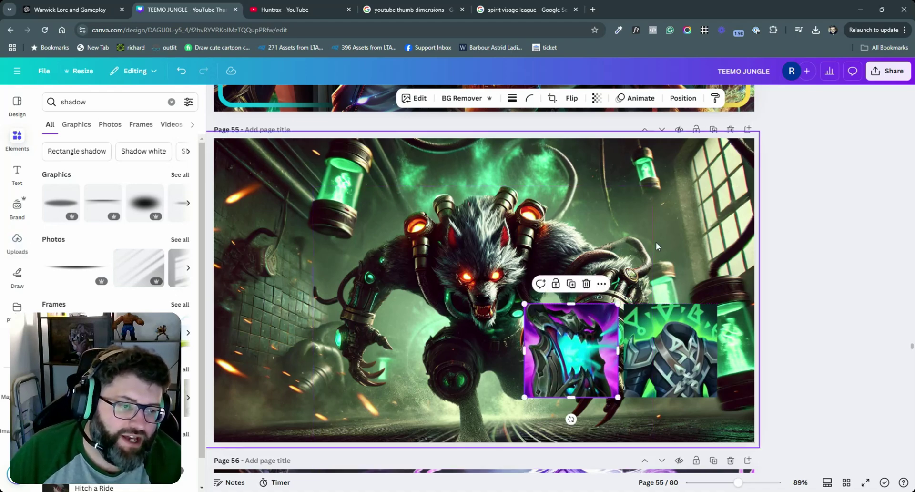
Place the Unending Despair icon on the opposite side of Warwick, level with Spirit Visage, and nudge Spirit Visage slightly towards the page edge
{"action": "left_click_drag", "start_coordinate": [581, 351], "coordinate": [336, 352]}
{"action": "left_click_drag", "start_coordinate": [337, 351], "coordinate": [310, 353]}
{"action": "left_click", "coordinate": [668, 350]}
{"action": "left_click_drag", "start_coordinate": [667, 350], "coordinate": [673, 350]}
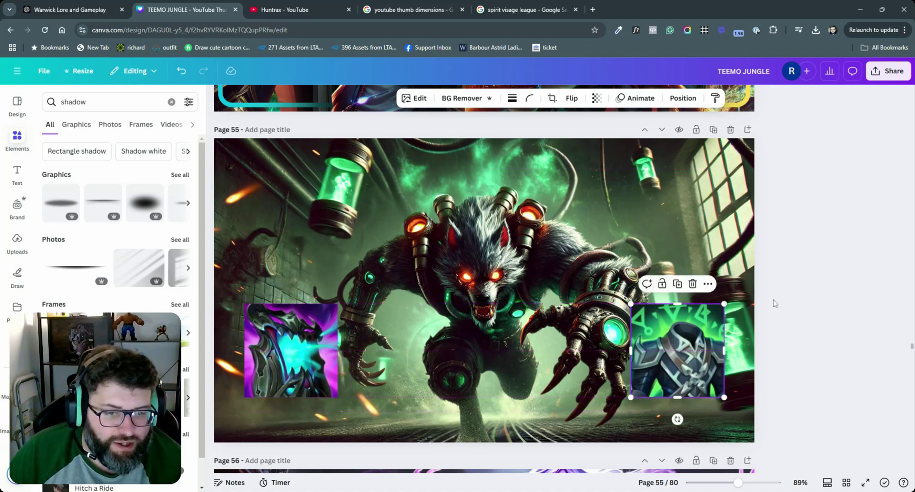
{"action": "left_click", "coordinate": [843, 272]}
{"action": "left_click", "coordinate": [677, 353]}
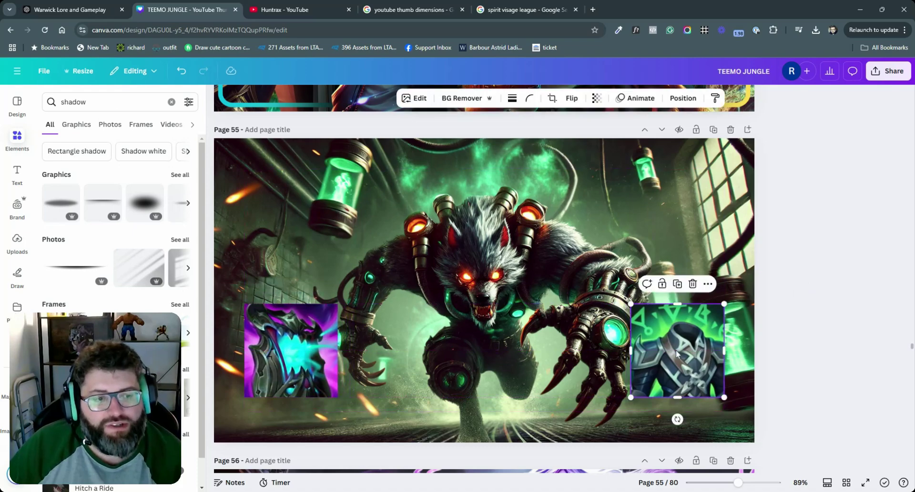
{"action": "left_click", "coordinate": [259, 344]}
{"action": "left_click", "coordinate": [699, 346]}
{"action": "left_click", "coordinate": [862, 281]}
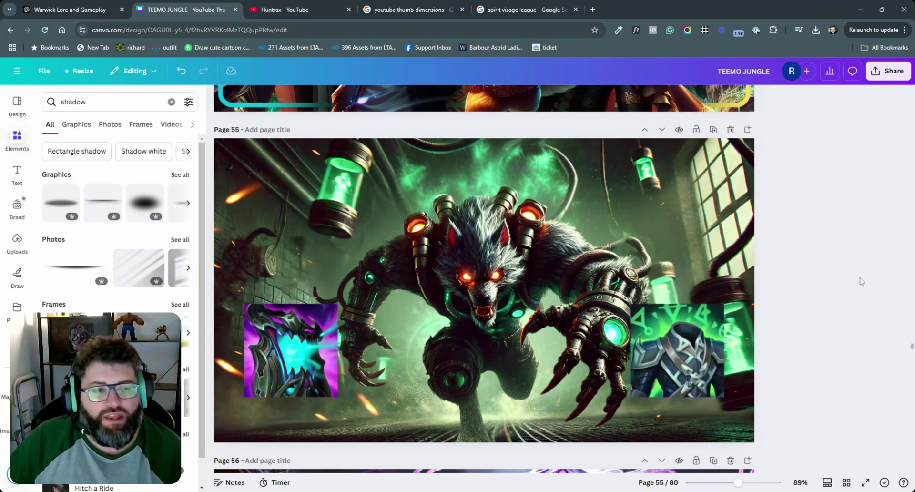
Round the Spirit Visage icon's corners to about 6 and give it a solid border with a weight of 4
{"action": "left_click", "coordinate": [695, 344]}
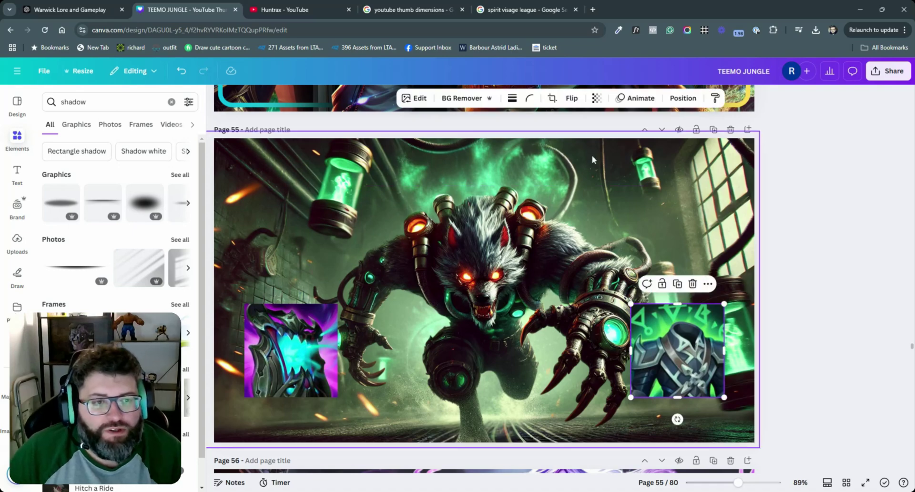
{"action": "left_click", "coordinate": [529, 100]}
{"action": "left_click_drag", "start_coordinate": [484, 142], "coordinate": [486, 141]}
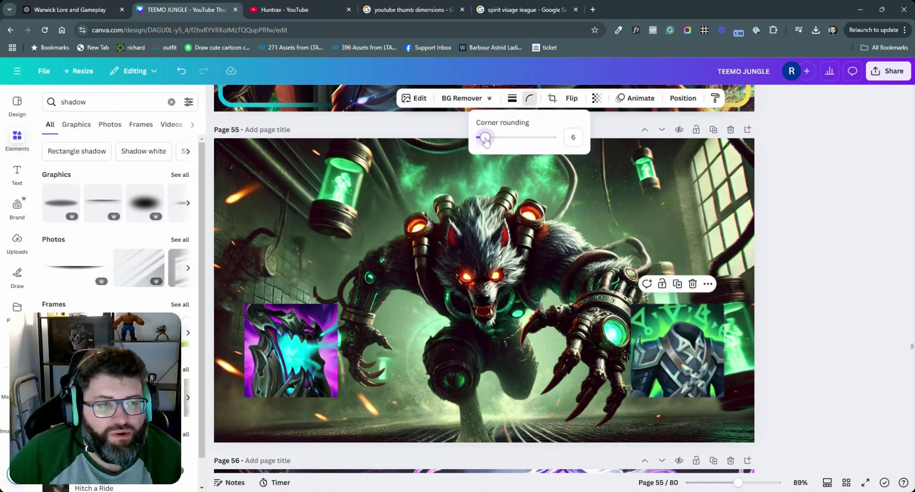
{"action": "left_click", "coordinate": [512, 100]}
{"action": "left_click", "coordinate": [485, 127]}
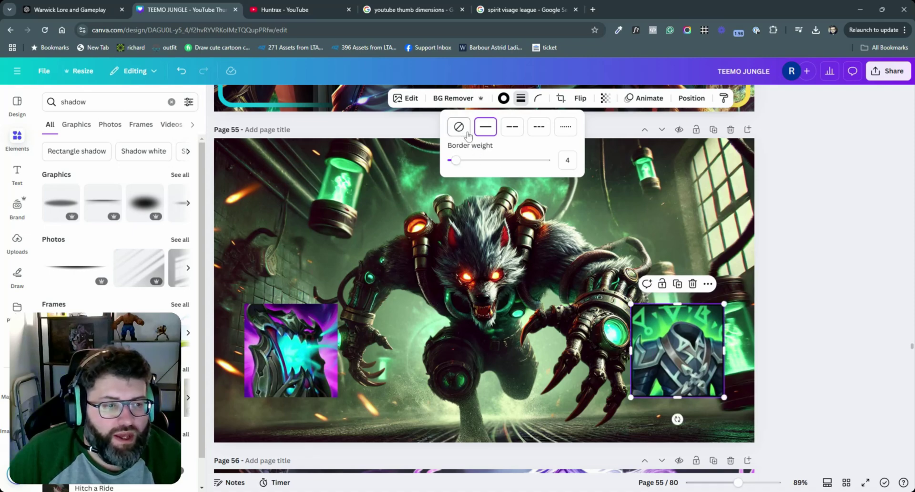
Set the Spirit Visage icon's border colour to the light green from the page's photo colours
{"action": "left_click", "coordinate": [503, 99]}
{"action": "left_click", "coordinate": [180, 276]}
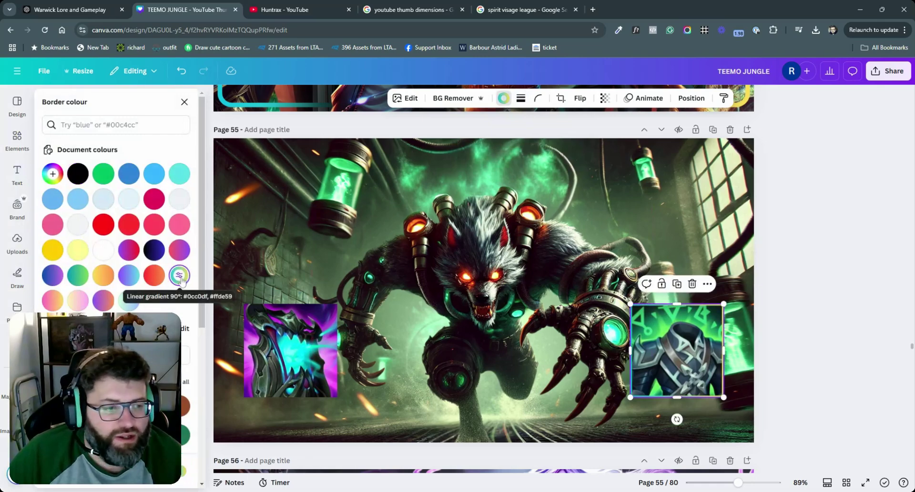
{"action": "scroll", "coordinate": [126, 269], "scroll_direction": "down", "scroll_amount": 6}
{"action": "left_click", "coordinate": [129, 198]}
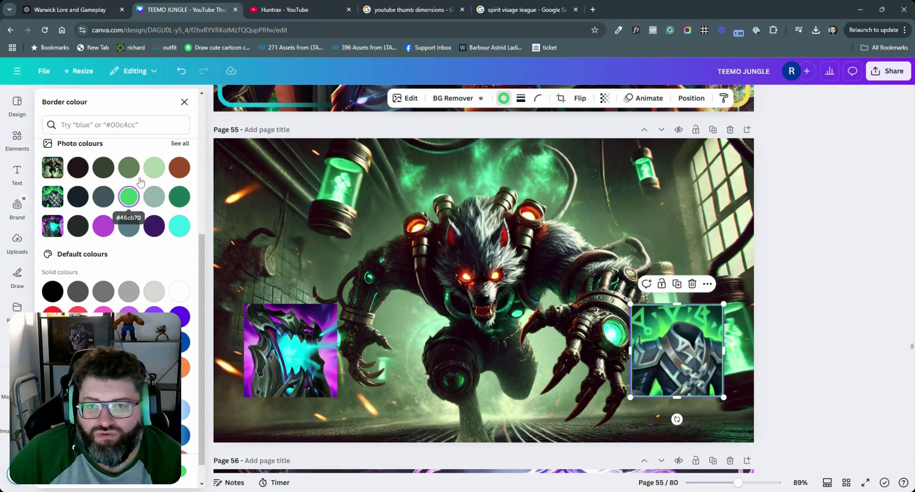
{"action": "key", "text": "Escape"}
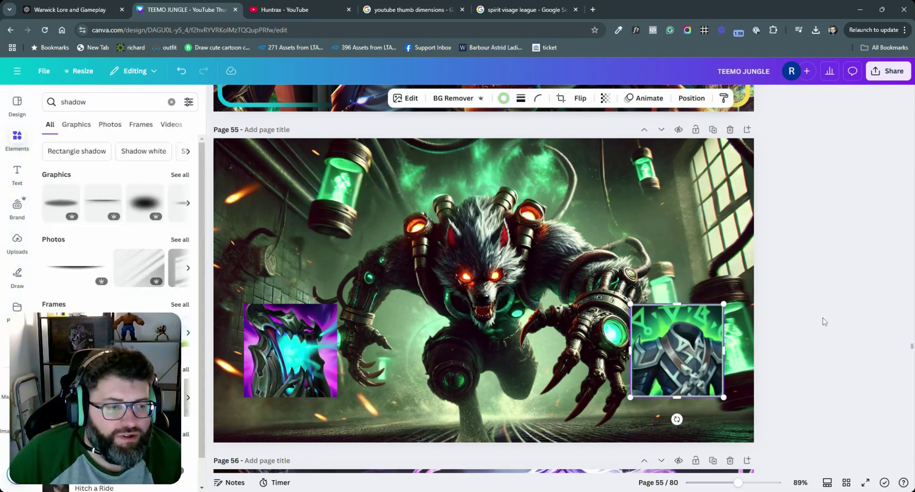
{"action": "left_click", "coordinate": [825, 321]}
Copy the Spirit Visage icon's style and apply it to the Unending Despair icon
{"action": "right_click", "coordinate": [681, 333]}
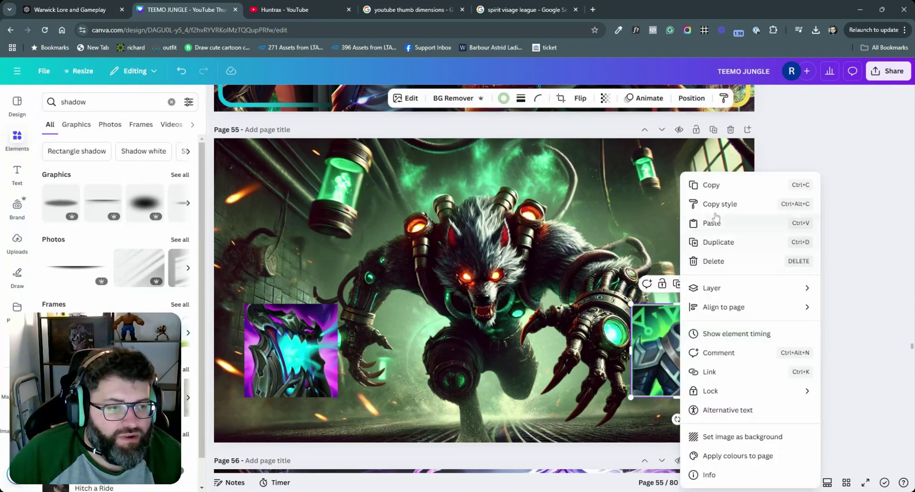
{"action": "left_click", "coordinate": [719, 204]}
{"action": "left_click", "coordinate": [291, 350]}
{"action": "left_click", "coordinate": [826, 280]}
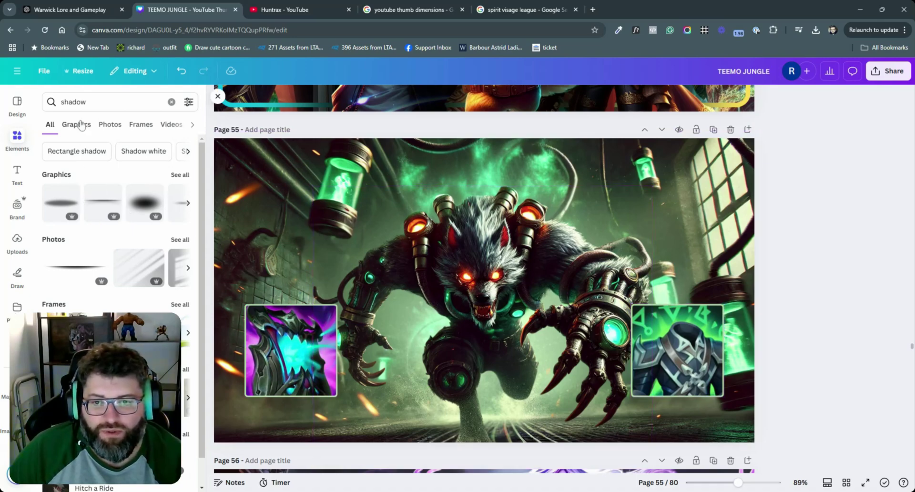
Search the elements for "shadow", show all graphics and add a soft-edged square black shadow to the page
{"action": "left_click", "coordinate": [91, 101]}
{"action": "left_click", "coordinate": [171, 102]}
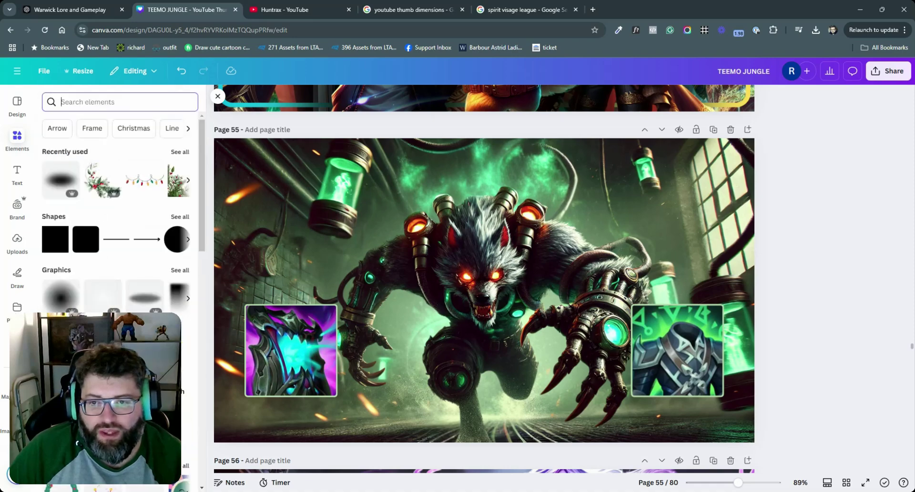
{"action": "left_click", "coordinate": [18, 137]}
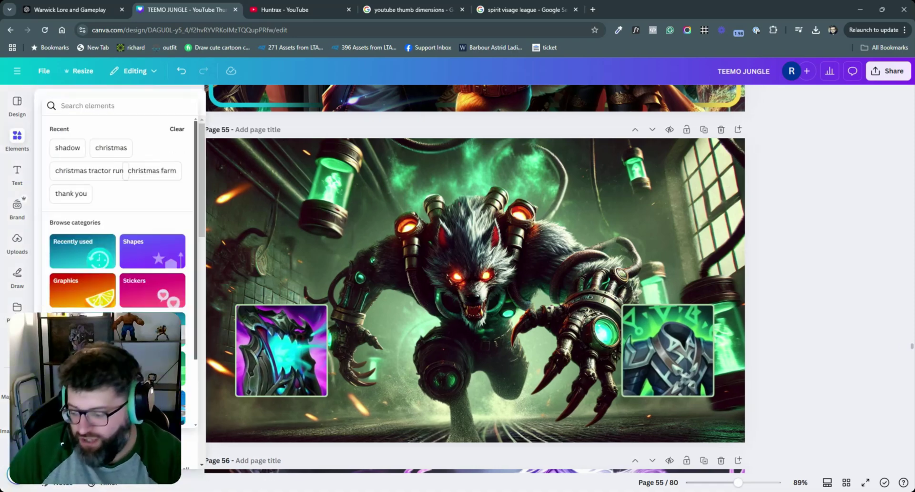
{"action": "type", "text": "shadow"}
{"action": "key", "text": "Return"}
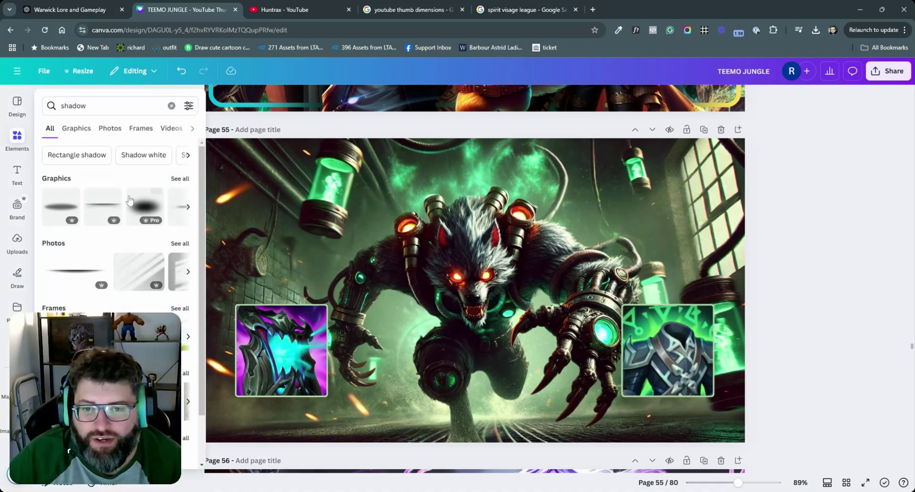
{"action": "left_click", "coordinate": [176, 180]}
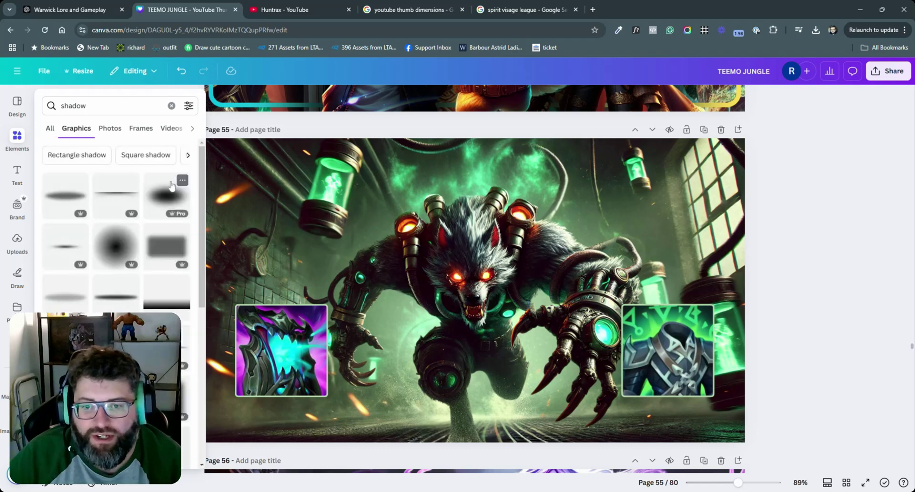
{"action": "left_click", "coordinate": [115, 247]}
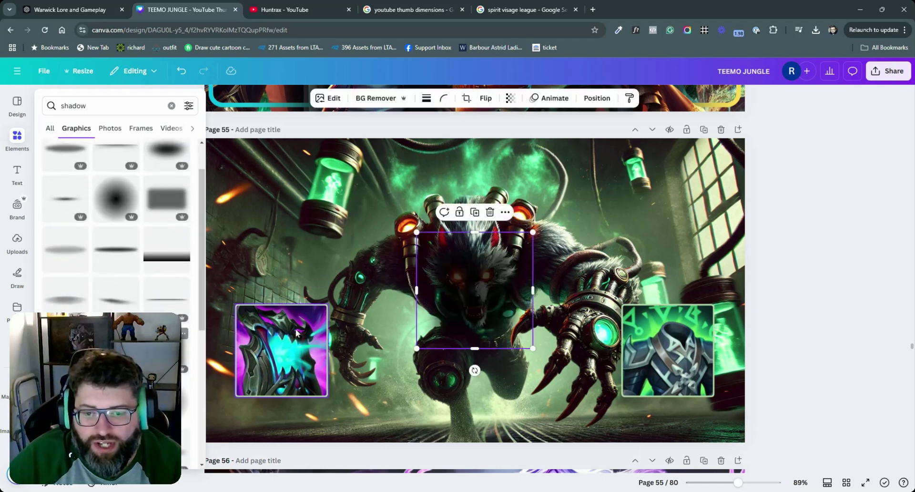
Centre the shadow on the Unending Despair icon, enlarge it slightly and layer it directly behind the icon
{"action": "left_click_drag", "start_coordinate": [474, 286], "coordinate": [265, 355]}
{"action": "left_click_drag", "start_coordinate": [333, 293], "coordinate": [343, 286]}
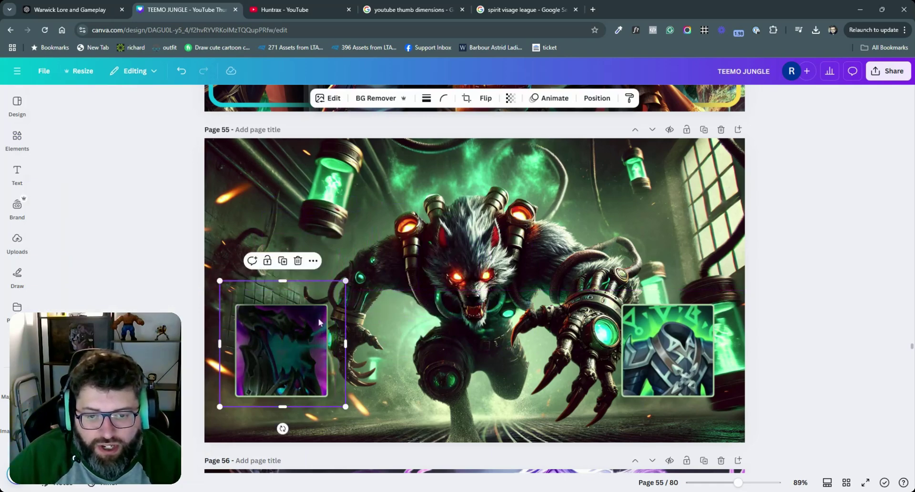
{"action": "left_click_drag", "start_coordinate": [301, 333], "coordinate": [305, 339]}
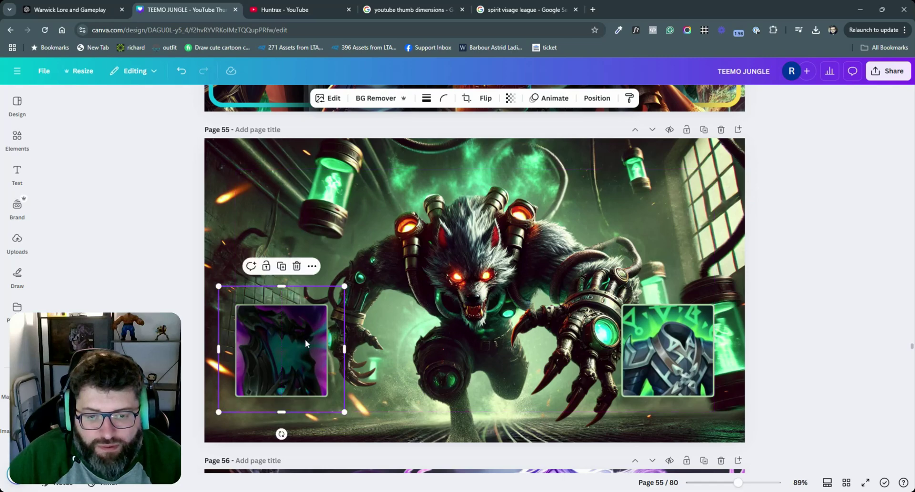
{"action": "right_click", "coordinate": [305, 339]}
{"action": "mouse_move", "coordinate": [339, 293]}
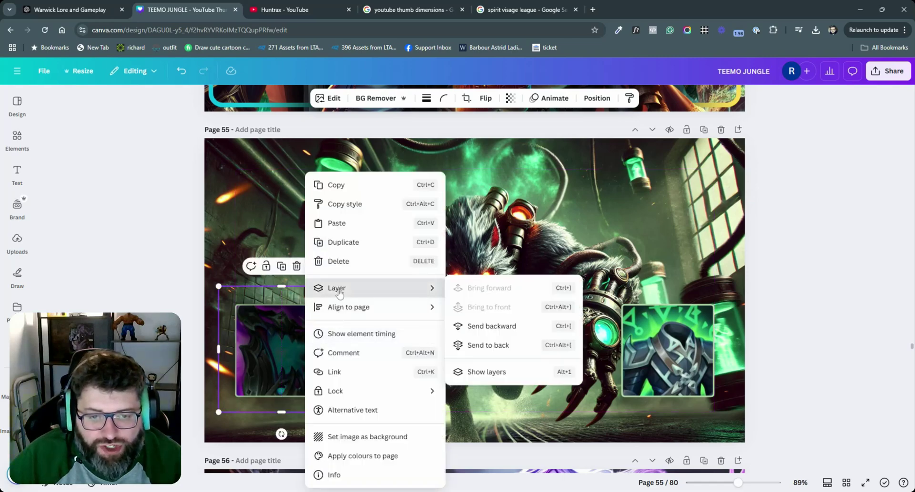
{"action": "left_click", "coordinate": [487, 366]}
{"action": "left_click_drag", "start_coordinate": [113, 181], "coordinate": [114, 231]}
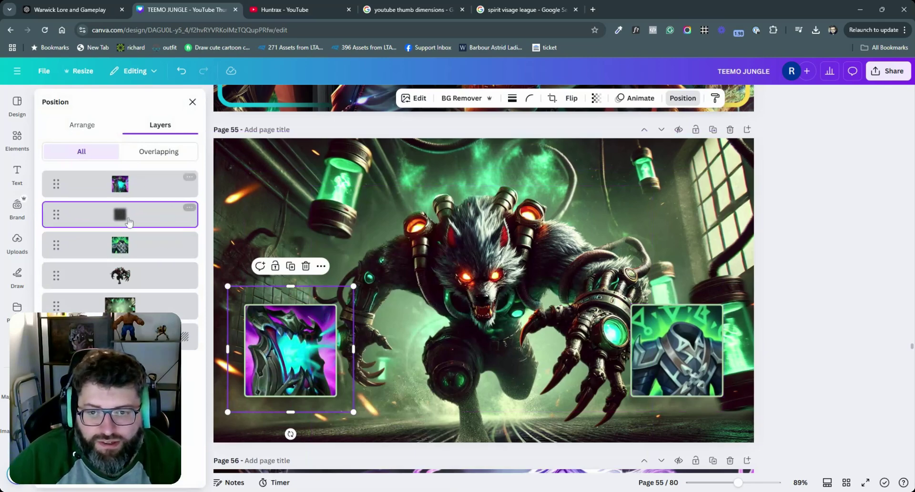
Duplicate the shadow, layer the copy directly below the Spirit Visage icon and position it behind that icon
{"action": "right_click", "coordinate": [128, 222]}
{"action": "left_click", "coordinate": [158, 242]}
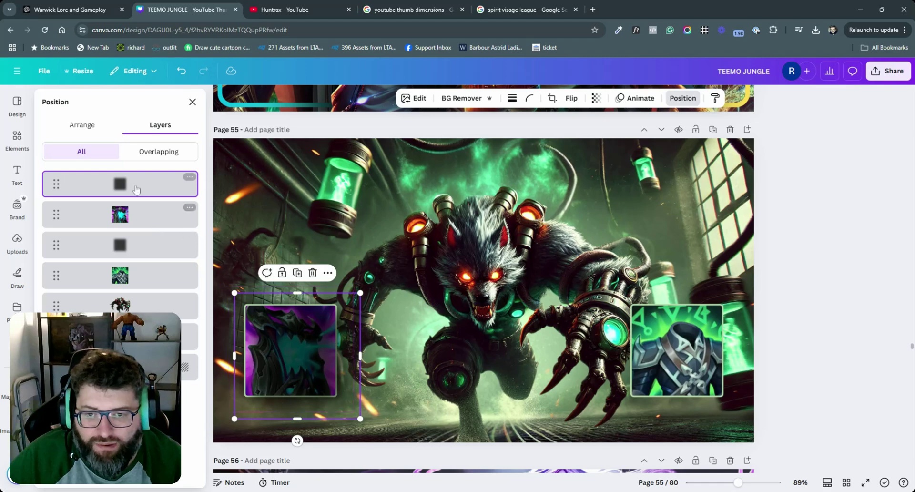
{"action": "left_click_drag", "start_coordinate": [136, 189], "coordinate": [132, 286]}
{"action": "left_click_drag", "start_coordinate": [356, 336], "coordinate": [729, 331]}
{"action": "left_click", "coordinate": [824, 290]}
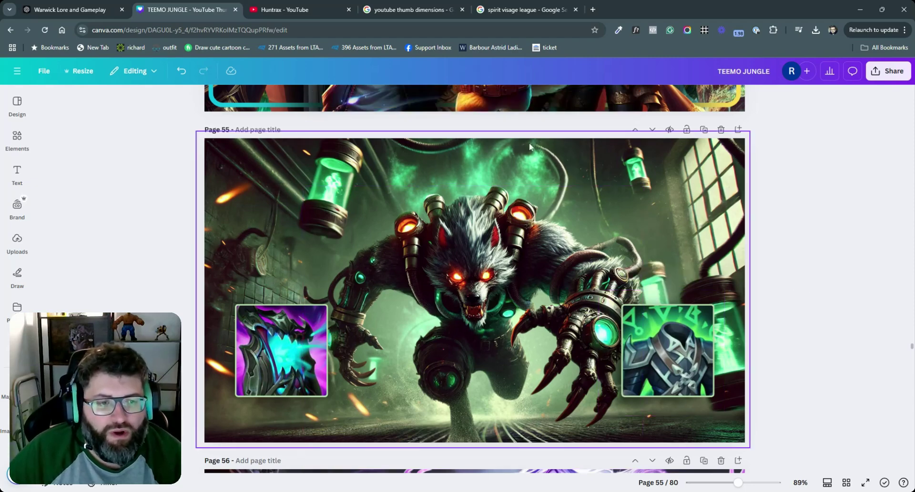
Search the graphics for "green smoke" and add a green smoke graphic from the results to the page
{"action": "left_click", "coordinate": [17, 138]}
{"action": "left_click", "coordinate": [95, 102]}
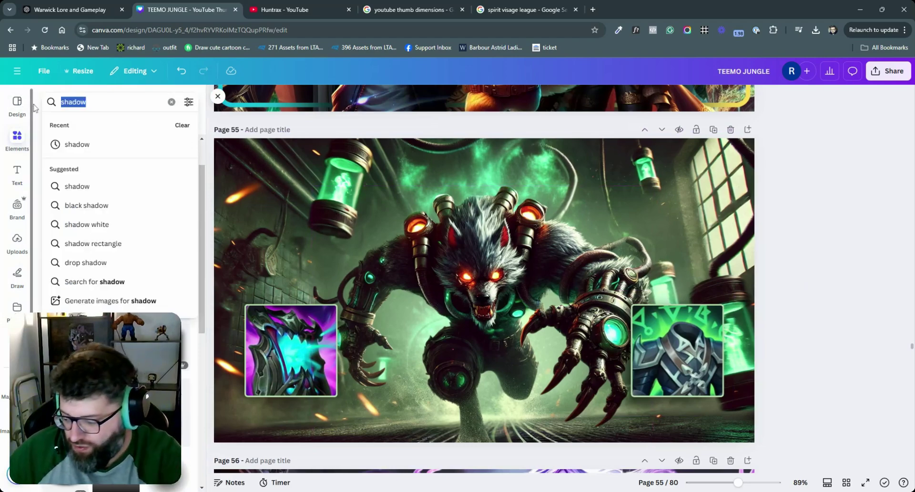
{"action": "type", "text": "green smoke"}
{"action": "key", "text": "Return"}
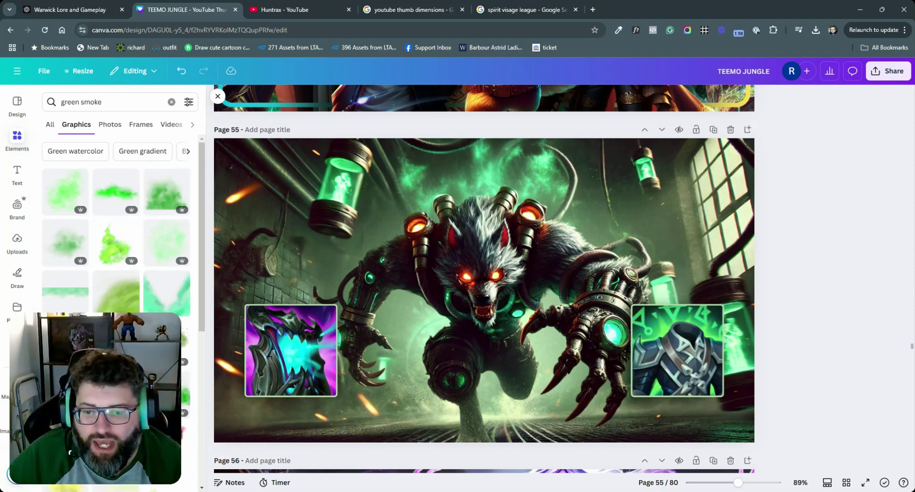
{"action": "scroll", "coordinate": [116, 224], "scroll_direction": "down", "scroll_amount": 1}
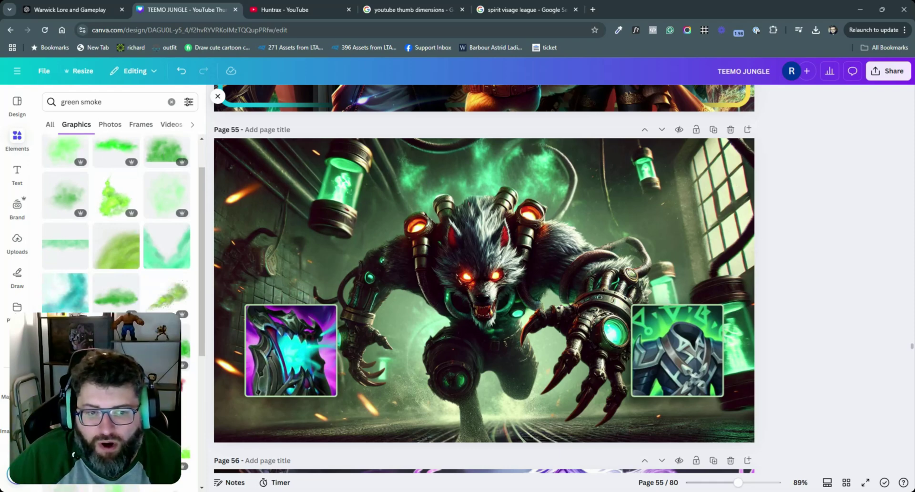
{"action": "scroll", "coordinate": [114, 305], "scroll_direction": "down", "scroll_amount": 2}
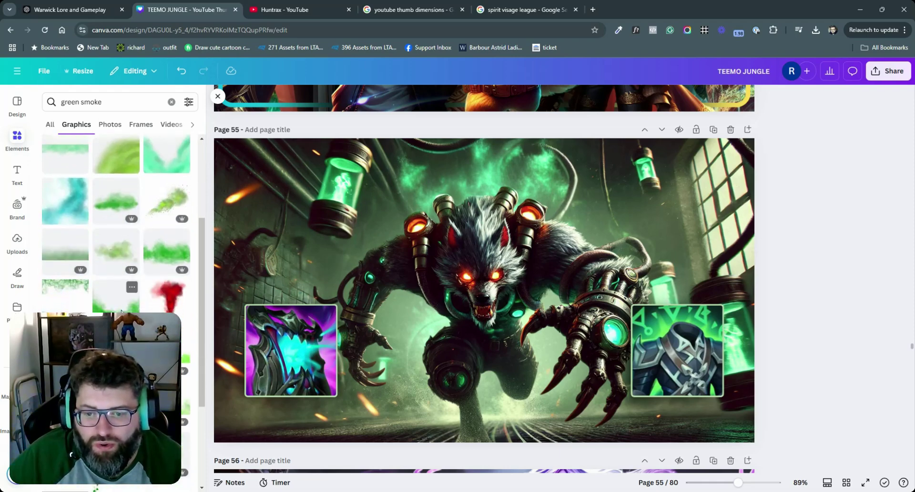
{"action": "left_click", "coordinate": [115, 296]}
Position and resize the green smoke around the Unending Despair icon and layer it behind that icon and its shadow
{"action": "left_click_drag", "start_coordinate": [482, 284], "coordinate": [296, 335]}
{"action": "left_click_drag", "start_coordinate": [336, 271], "coordinate": [307, 294]}
{"action": "right_click", "coordinate": [307, 294]}
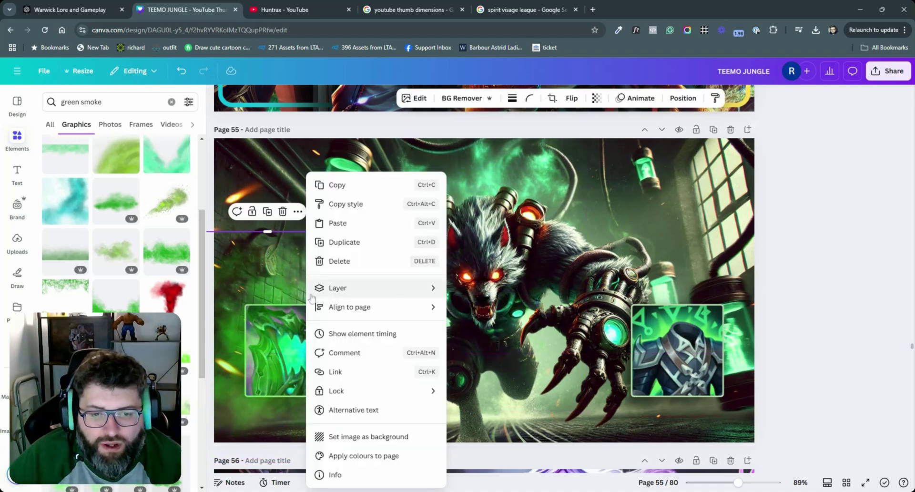
{"action": "mouse_move", "coordinate": [352, 286]}
{"action": "left_click", "coordinate": [481, 371]}
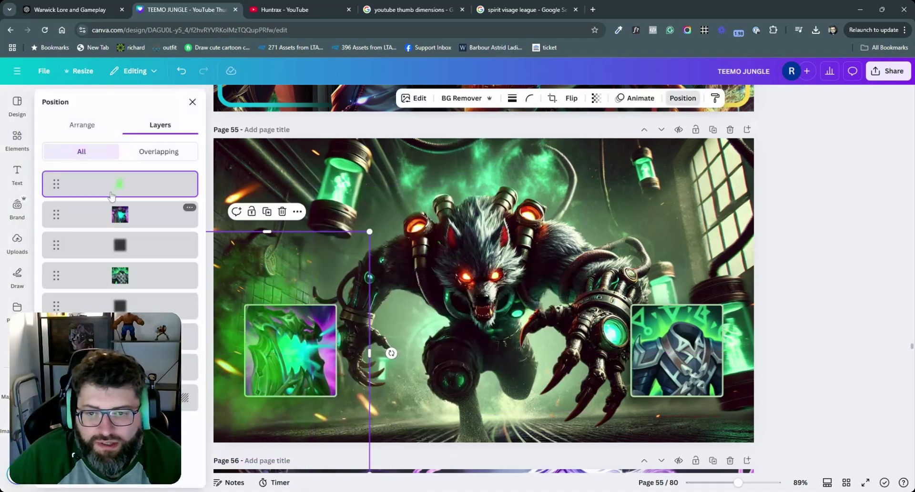
{"action": "left_click_drag", "start_coordinate": [143, 191], "coordinate": [146, 250]}
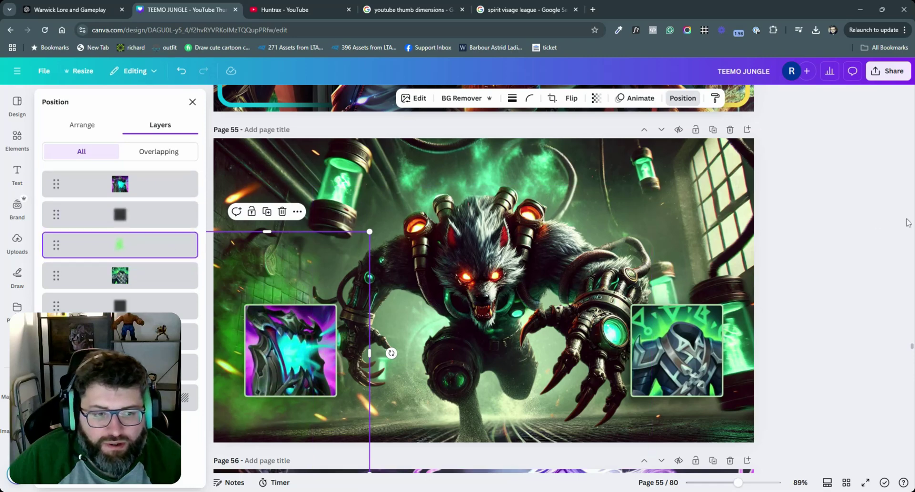
Duplicate the green smoke, place the copy around the Spirit Visage icon and layer it behind that icon and its shadow
{"action": "left_click", "coordinate": [869, 234]}
{"action": "left_click", "coordinate": [330, 264]}
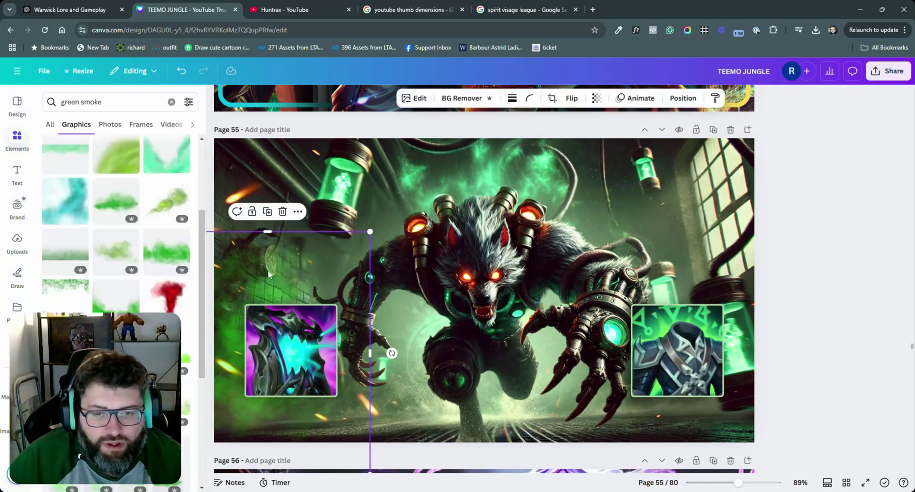
{"action": "left_click_drag", "start_coordinate": [271, 264], "coordinate": [724, 303]}
{"action": "right_click", "coordinate": [722, 305]}
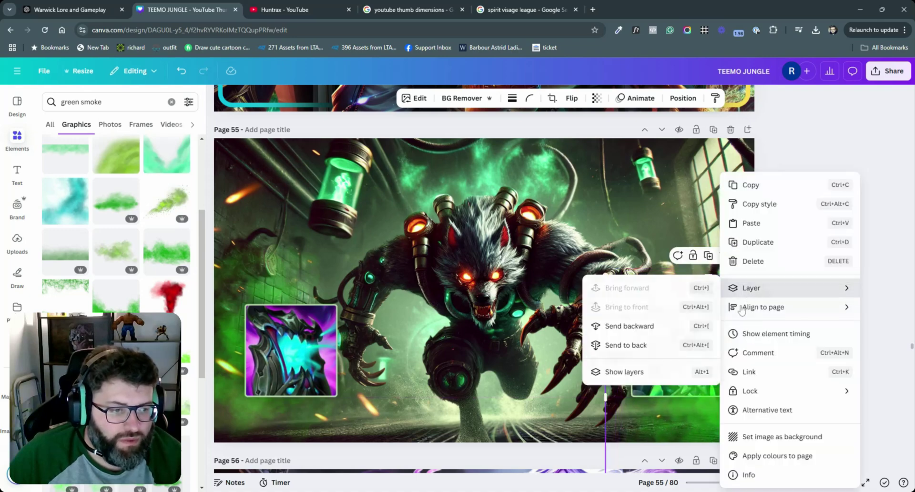
{"action": "mouse_move", "coordinate": [754, 293]}
{"action": "left_click", "coordinate": [652, 373]}
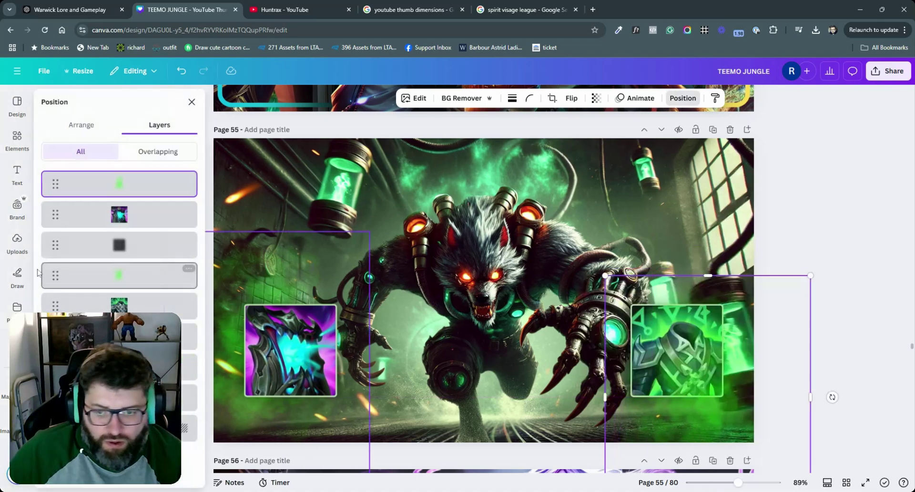
{"action": "left_click_drag", "start_coordinate": [56, 184], "coordinate": [55, 348]}
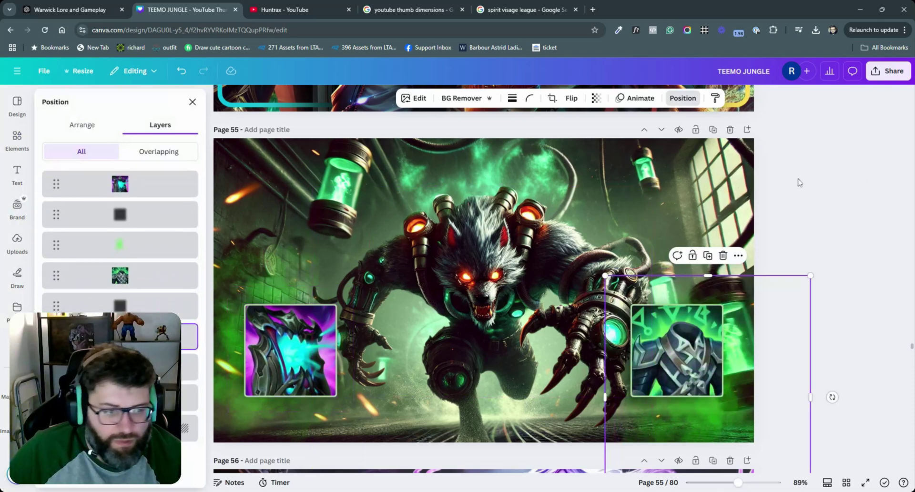
{"action": "left_click", "coordinate": [831, 179]}
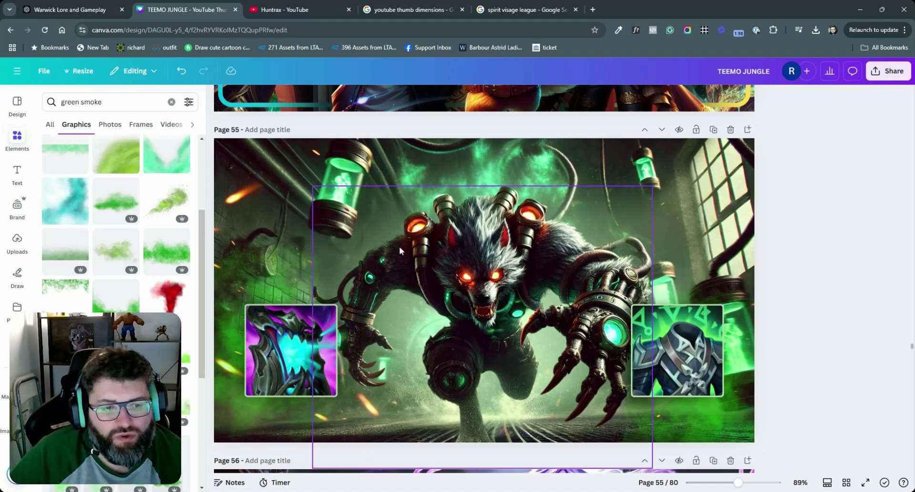
Tilt the Unending Despair icon slightly counter-clockwise and the Spirit Visage icon slightly clockwise
{"action": "left_click", "coordinate": [333, 346]}
{"action": "left_click_drag", "start_coordinate": [291, 419], "coordinate": [299, 418]}
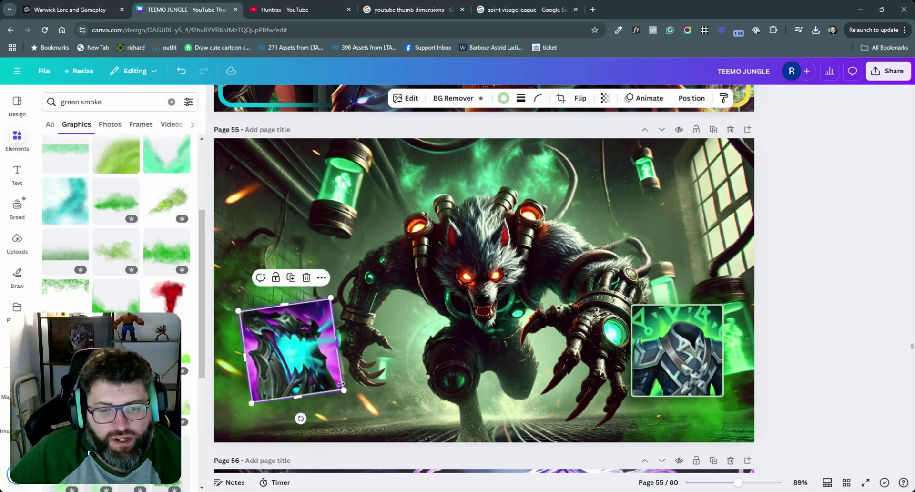
{"action": "left_click", "coordinate": [674, 377]}
{"action": "mouse_move", "coordinate": [677, 418]}
{"action": "left_mouse_down"}
{"action": "mouse_move", "coordinate": [658, 414]}
{"action": "mouse_move", "coordinate": [668, 415]}
{"action": "left_mouse_up"}
{"action": "left_click", "coordinate": [801, 226]}
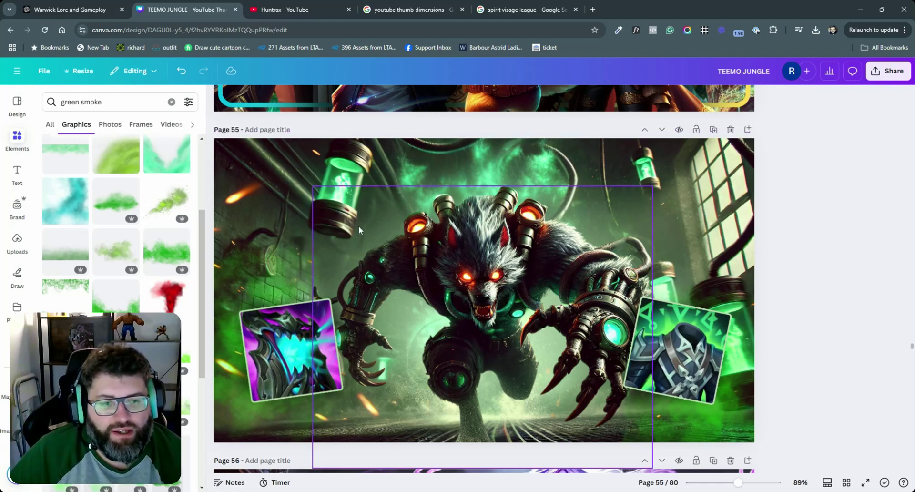
Search the graphics for "shadow", add the soft oval shadow and enlarge it to about 890 × 558 over Warwick's upper body
{"action": "left_click", "coordinate": [101, 105]}
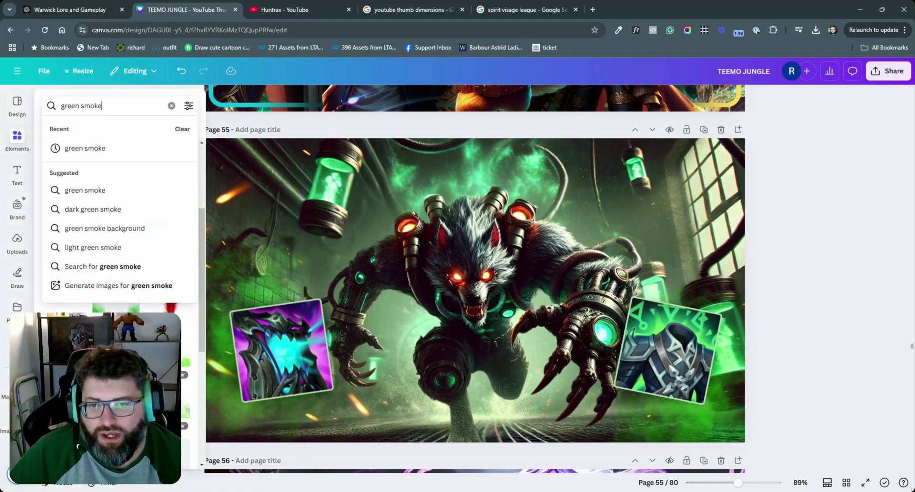
{"action": "type", "text": "shadow"}
{"action": "key", "text": "Return"}
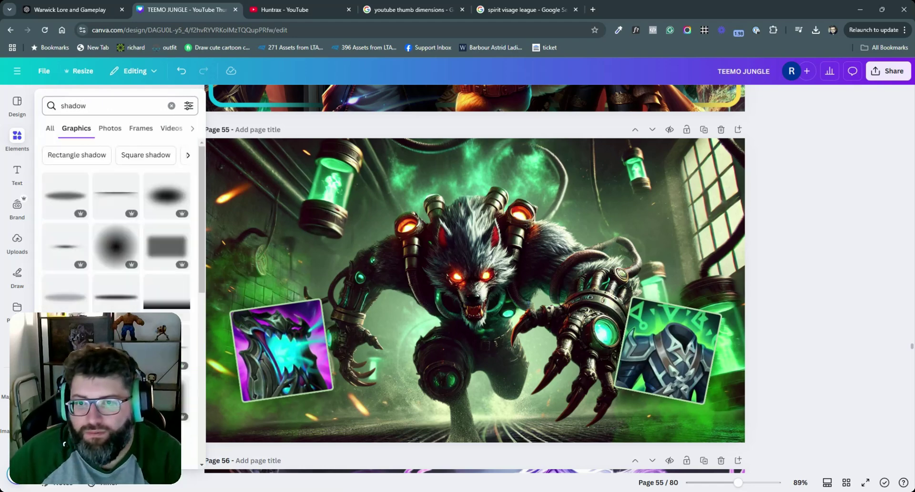
{"action": "left_click", "coordinate": [179, 206]}
{"action": "left_click_drag", "start_coordinate": [529, 273], "coordinate": [541, 240]}
{"action": "left_click_drag", "start_coordinate": [640, 347], "coordinate": [695, 381]}
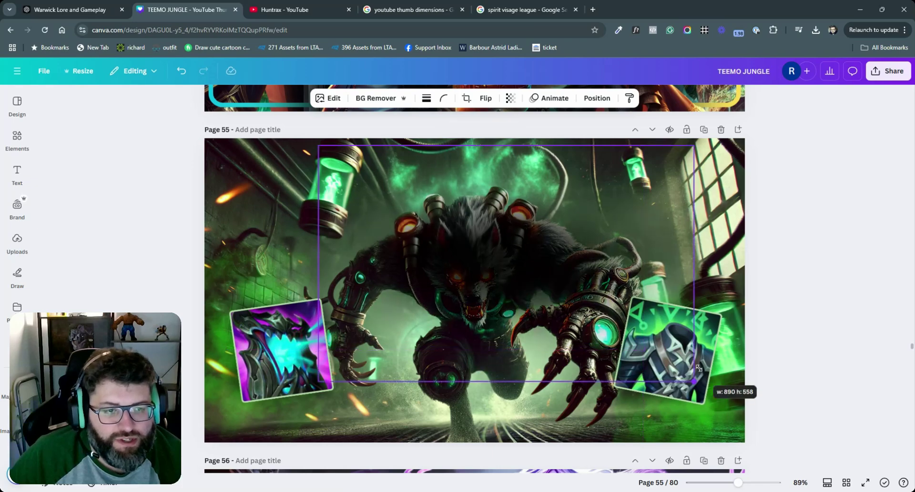
{"action": "left_click_drag", "start_coordinate": [588, 313], "coordinate": [566, 307]}
Layer the large oval shadow behind the Warwick cut-out
{"action": "right_click", "coordinate": [493, 309]}
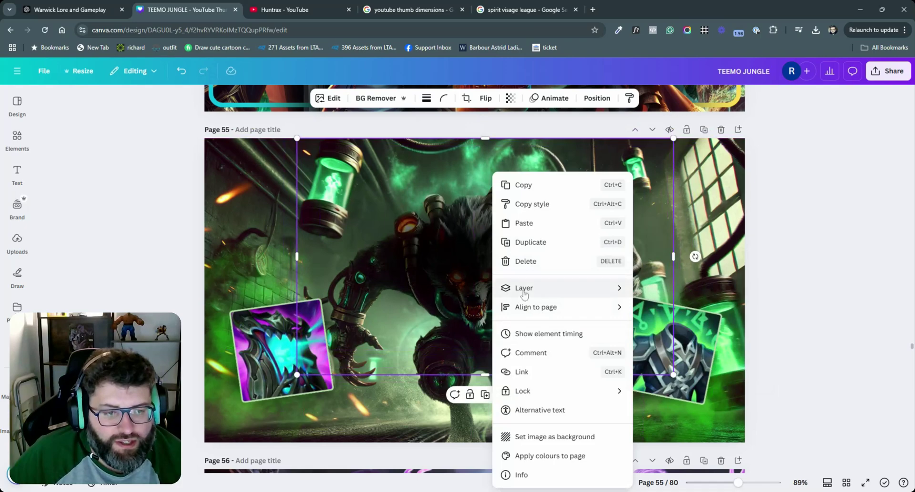
{"action": "mouse_move", "coordinate": [524, 287]}
{"action": "left_click", "coordinate": [674, 371]}
{"action": "left_click_drag", "start_coordinate": [140, 199], "coordinate": [143, 400]}
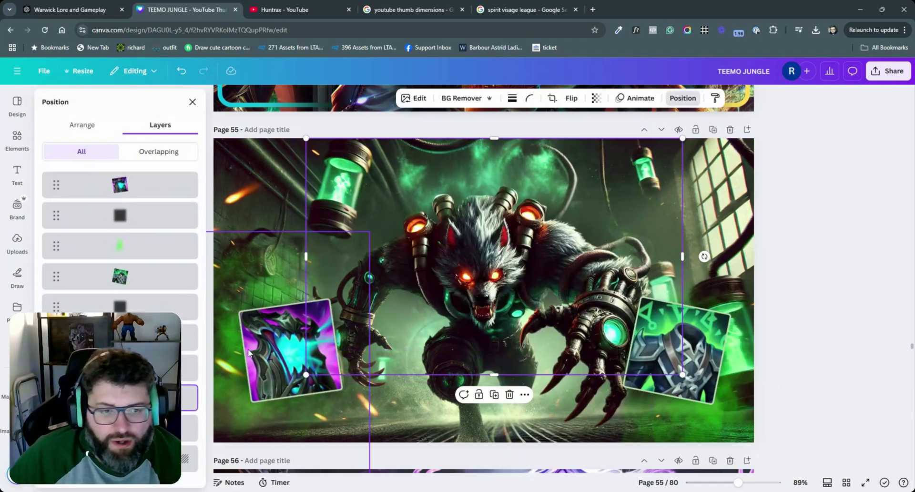
{"action": "left_click", "coordinate": [818, 218]}
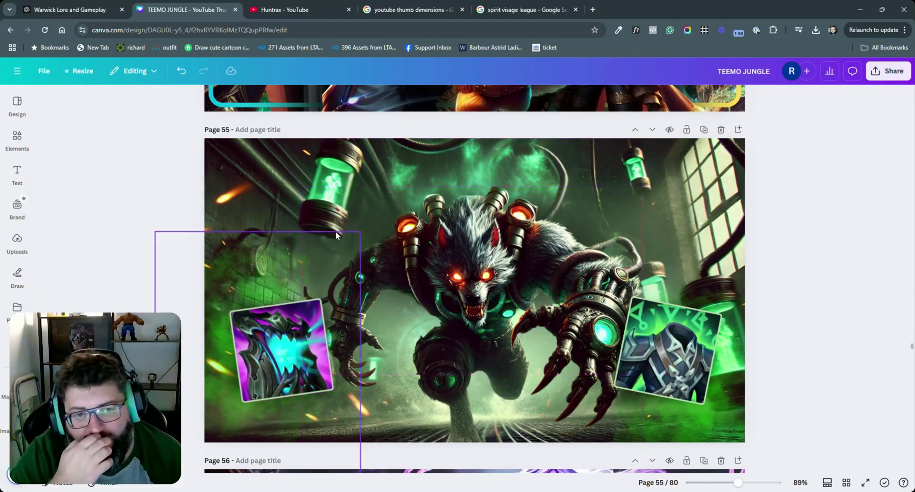
Search the graphics for "green smoke" and add a speckled yellow-green smoke graphic over Warwick
{"action": "left_click", "coordinate": [18, 138]}
{"action": "left_click", "coordinate": [110, 101]}
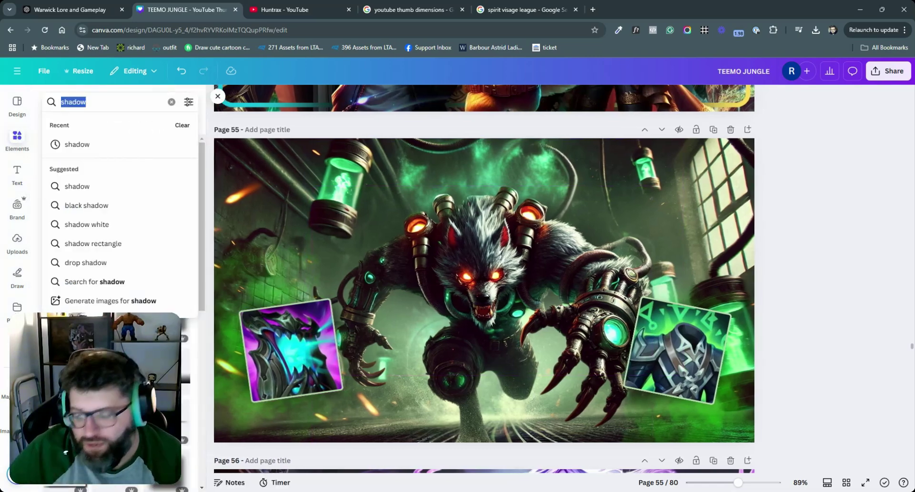
{"action": "type", "text": "green smoke"}
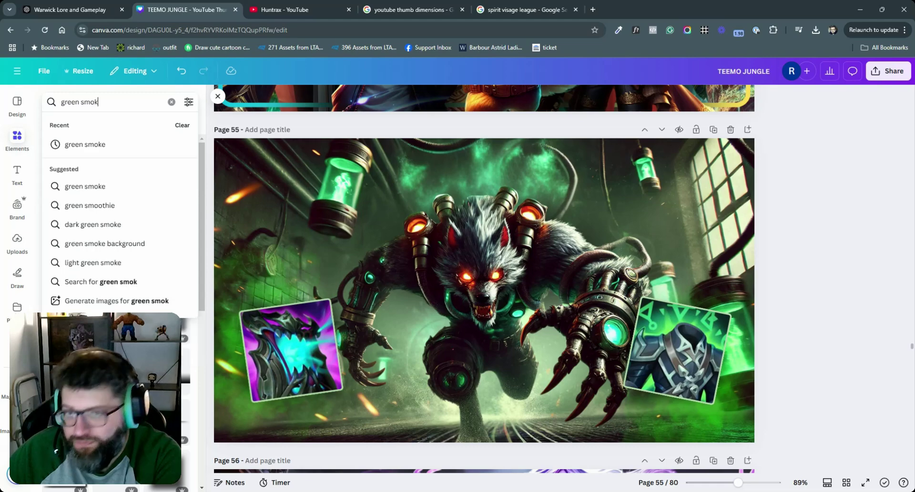
{"action": "key", "text": "Return"}
{"action": "left_click_drag", "start_coordinate": [149, 296], "coordinate": [470, 299]}
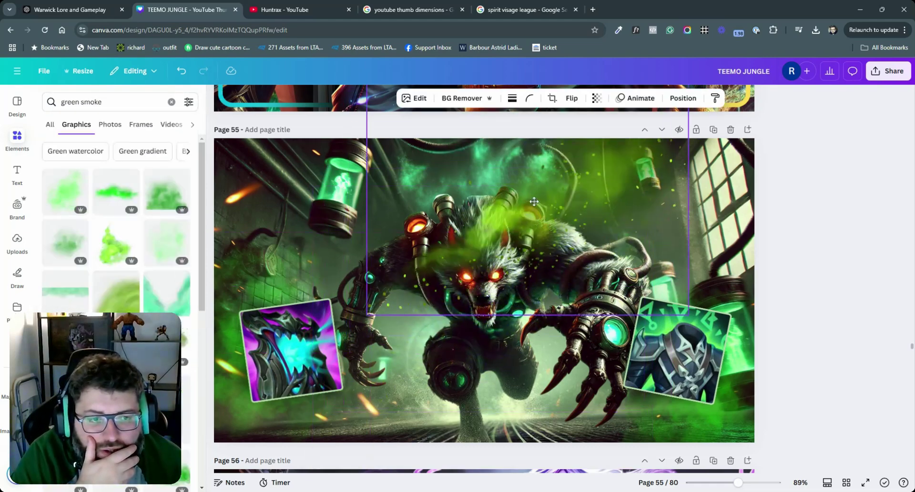
Shrink the speckled green smoke, position it above the right side of Warwick's head and layer it behind him
{"action": "left_click_drag", "start_coordinate": [624, 228], "coordinate": [689, 227]}
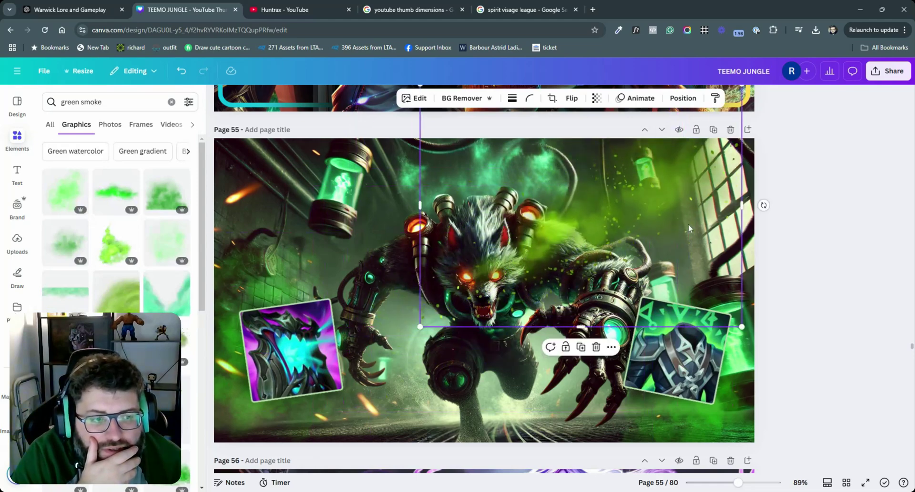
{"action": "left_click_drag", "start_coordinate": [741, 322], "coordinate": [602, 203]}
{"action": "left_click_drag", "start_coordinate": [498, 185], "coordinate": [540, 197]}
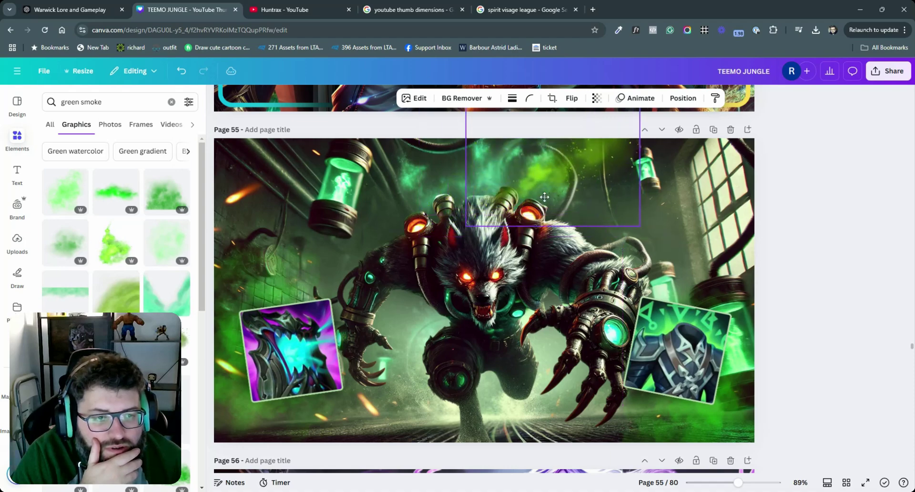
{"action": "right_click", "coordinate": [539, 197]}
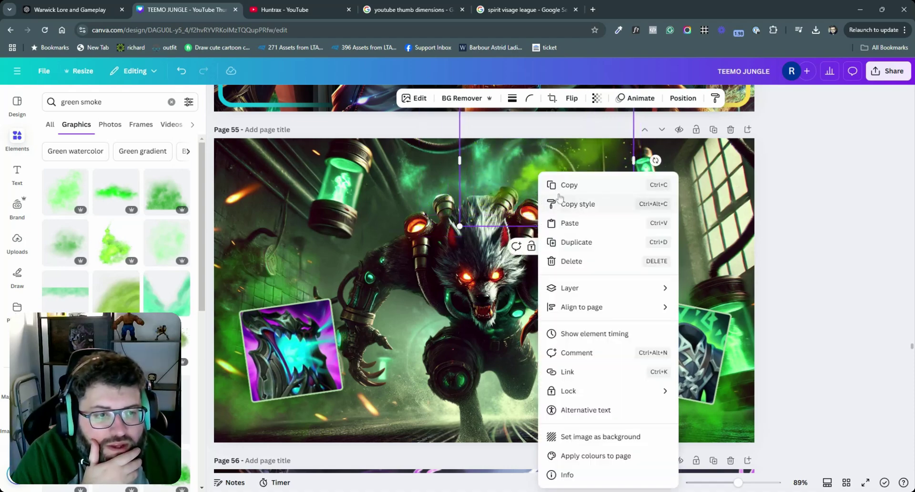
{"action": "mouse_move", "coordinate": [584, 291]}
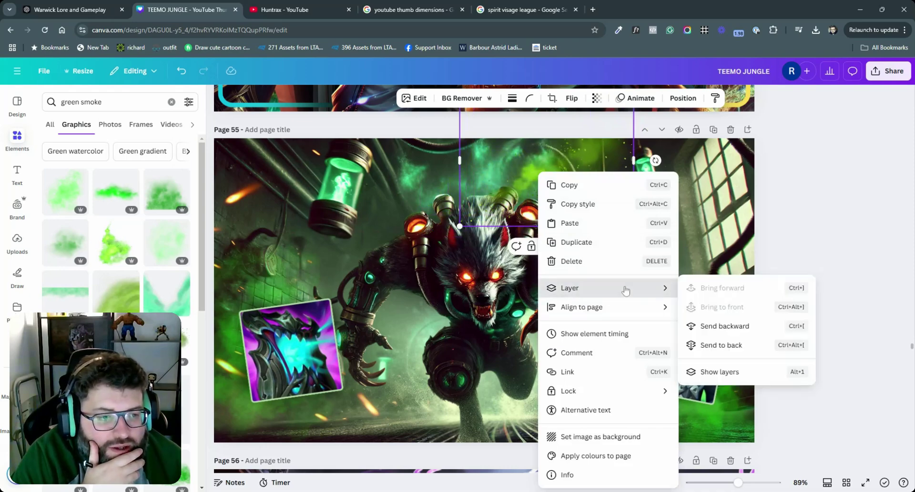
{"action": "left_click", "coordinate": [719, 372]}
{"action": "left_click_drag", "start_coordinate": [90, 192], "coordinate": [89, 400]}
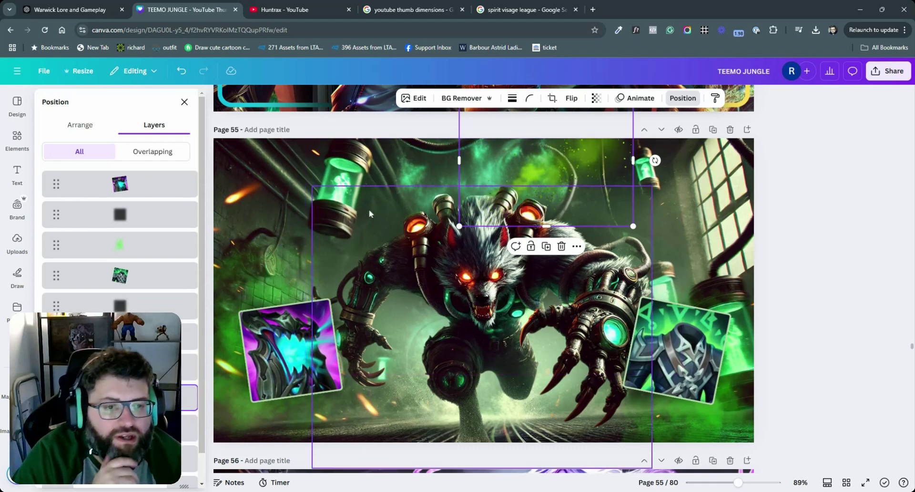
Duplicate the speckled green smoke, flip the copy horizontally and position it above the left side of Warwick's head
{"action": "right_click", "coordinate": [537, 173]}
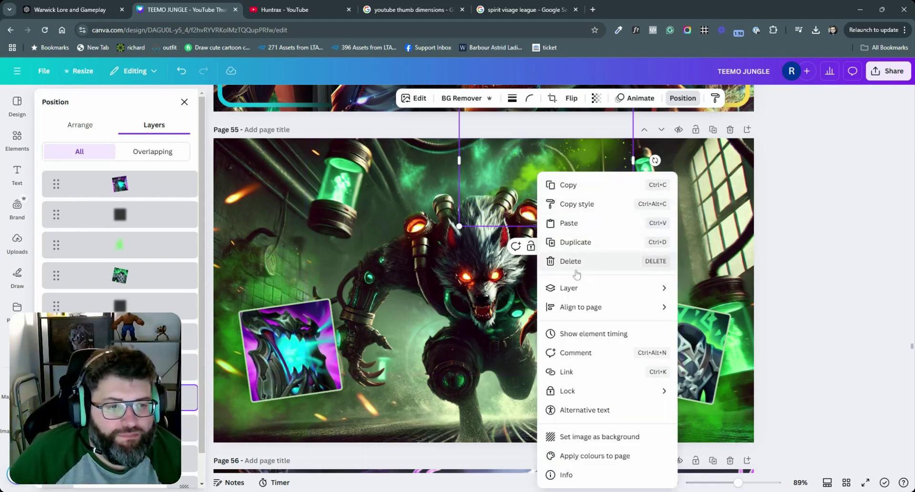
{"action": "left_click", "coordinate": [577, 243]}
{"action": "left_click_drag", "start_coordinate": [575, 182], "coordinate": [464, 187]}
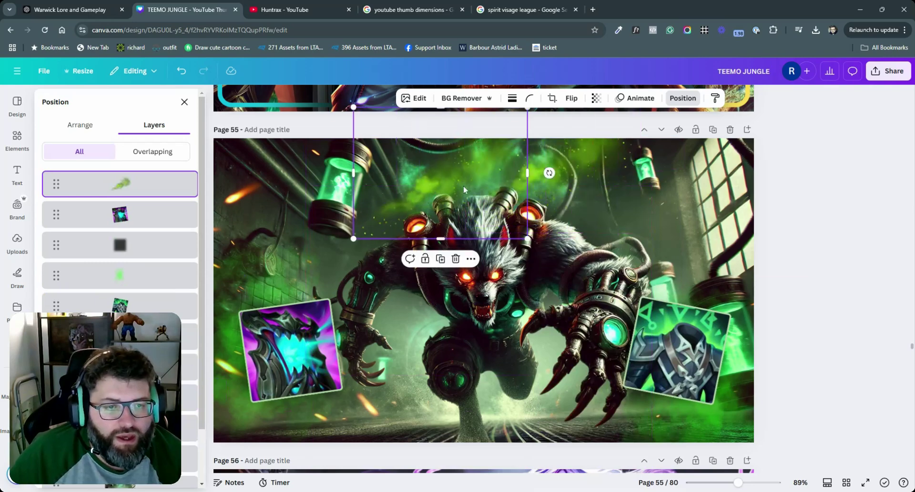
{"action": "left_click", "coordinate": [576, 98]}
{"action": "left_click", "coordinate": [561, 123]}
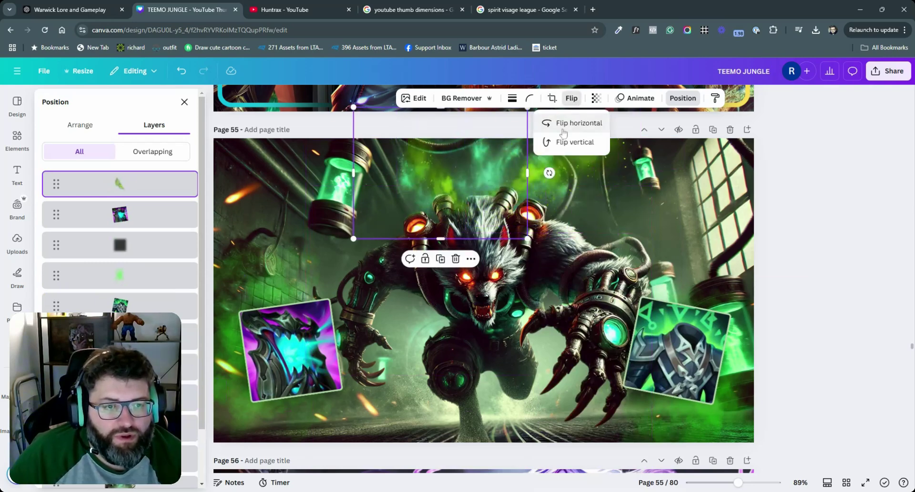
{"action": "left_click_drag", "start_coordinate": [456, 190], "coordinate": [427, 185]}
Layer the flipped smoke copy behind the Warwick cut-out
{"action": "right_click", "coordinate": [426, 185]}
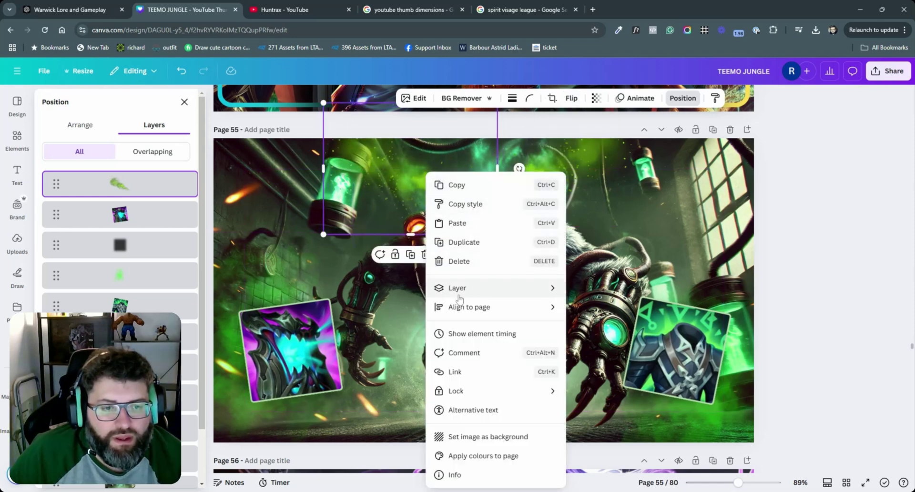
{"action": "mouse_move", "coordinate": [500, 288]}
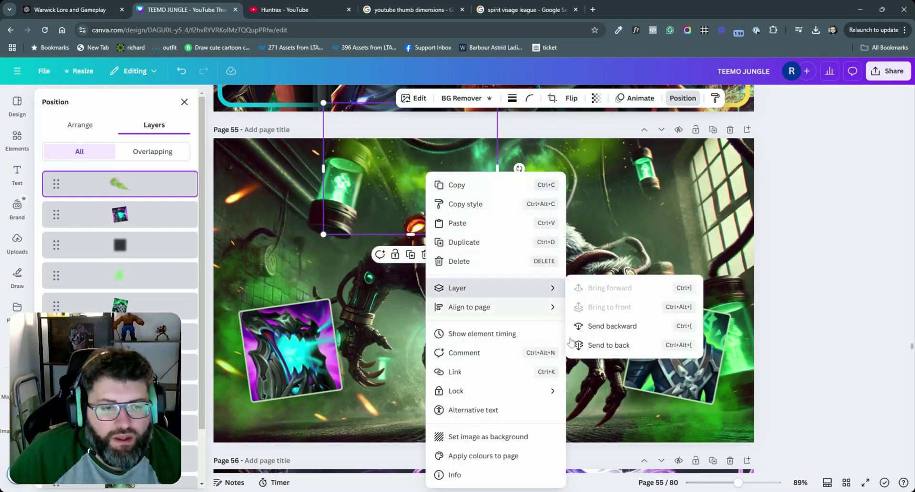
{"action": "left_click", "coordinate": [601, 328]}
{"action": "right_click", "coordinate": [447, 150]}
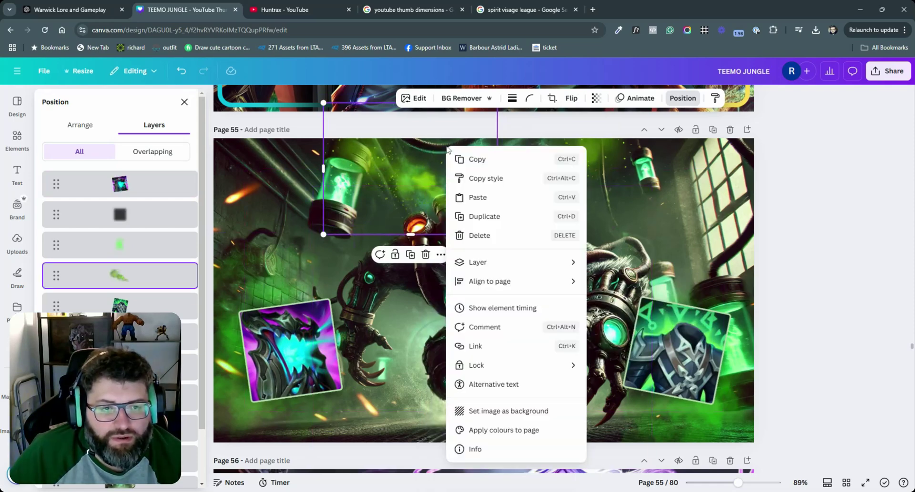
{"action": "left_click", "coordinate": [232, 251]}
{"action": "left_click_drag", "start_coordinate": [119, 276], "coordinate": [119, 371]}
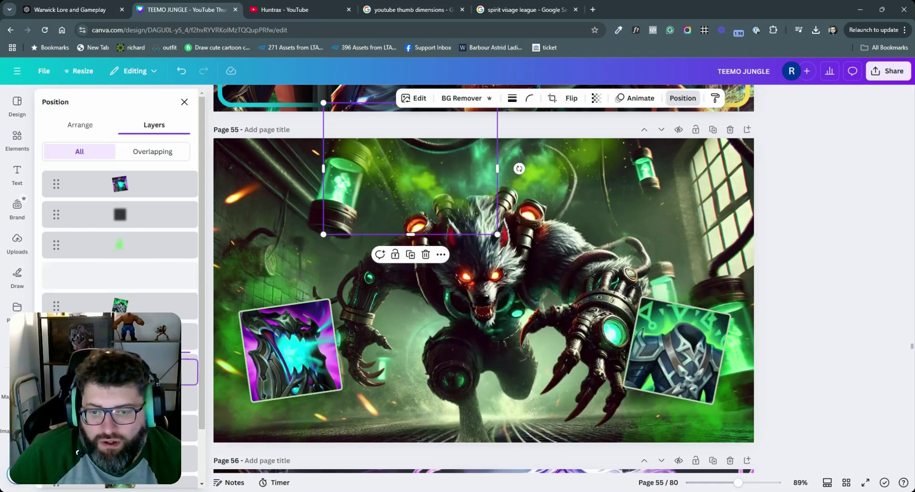
{"action": "left_click_drag", "start_coordinate": [119, 410], "coordinate": [782, 229]}
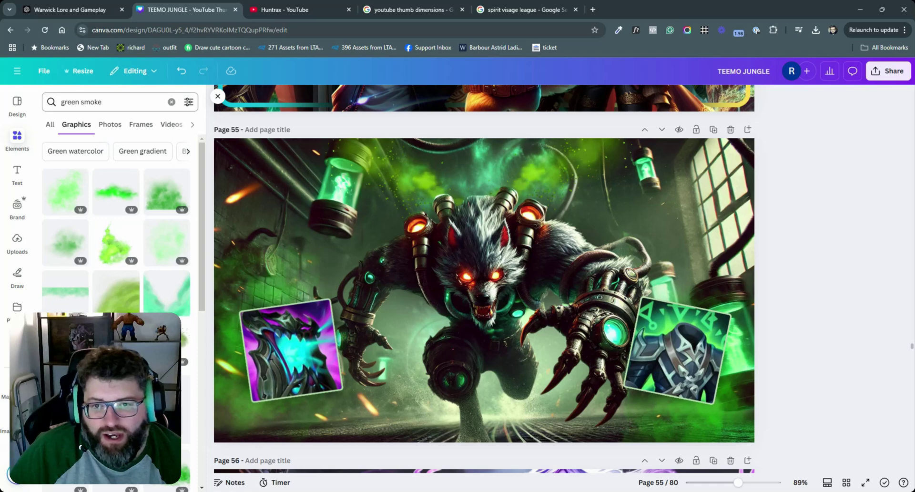
Search the graphics for "red lightning" and add a branching red lightning graphic over Warwick's face
{"action": "left_click", "coordinate": [110, 101]}
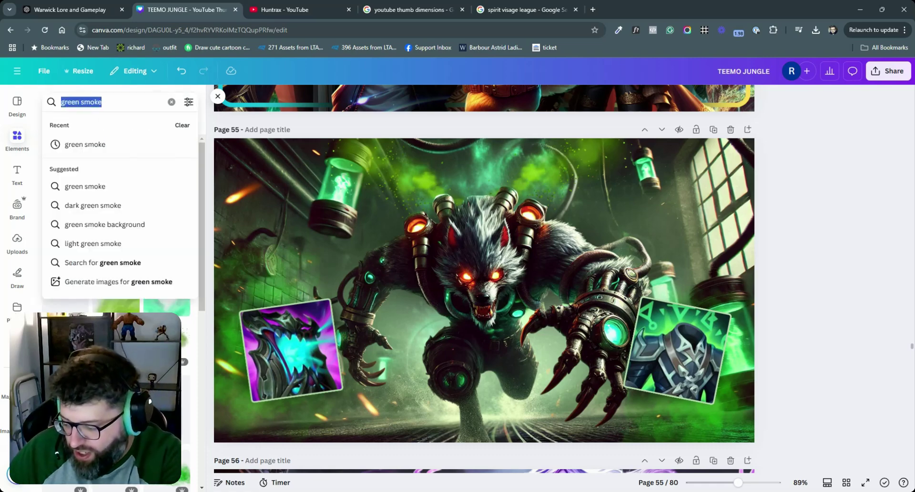
{"action": "type", "text": "red lightning"}
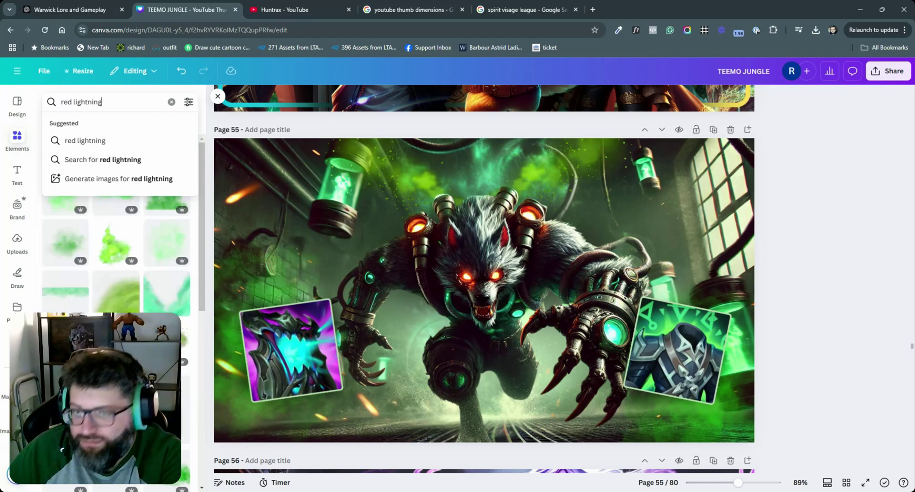
{"action": "key", "text": "Return"}
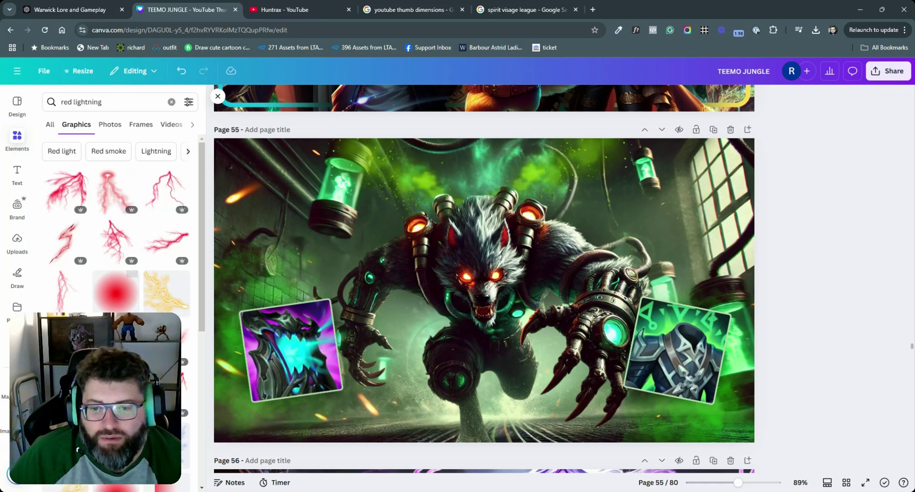
{"action": "left_click_drag", "start_coordinate": [116, 190], "coordinate": [478, 305]}
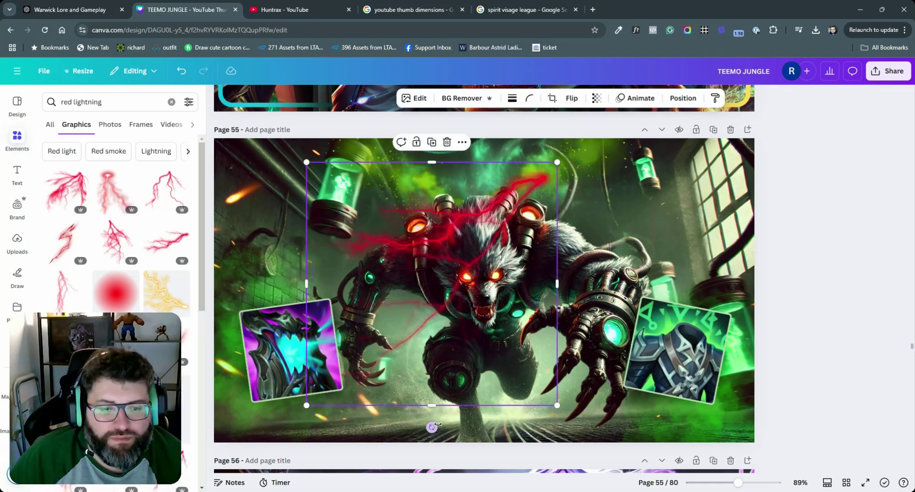
Rotate the red lightning graphic, shrink it and position it so it shoots from Warwick's glowing eye on the image's left side
{"action": "left_click_drag", "start_coordinate": [431, 426], "coordinate": [460, 284]}
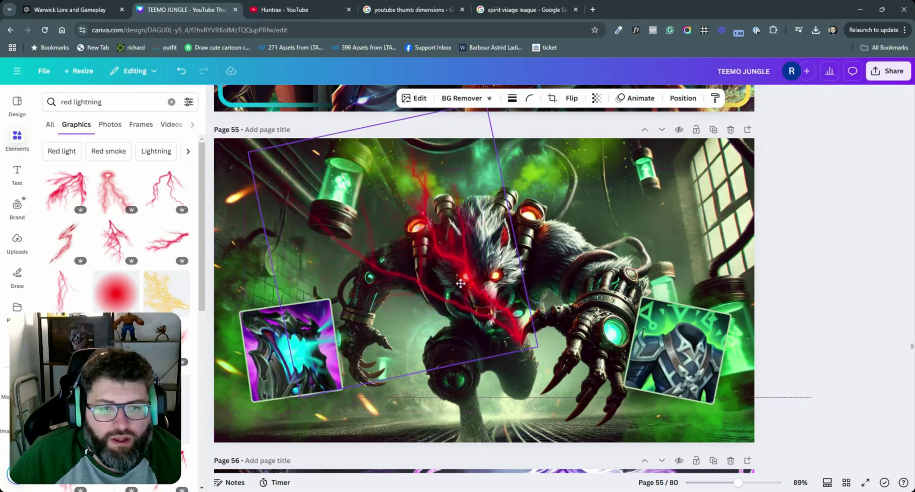
{"action": "left_click_drag", "start_coordinate": [250, 153], "coordinate": [451, 296]}
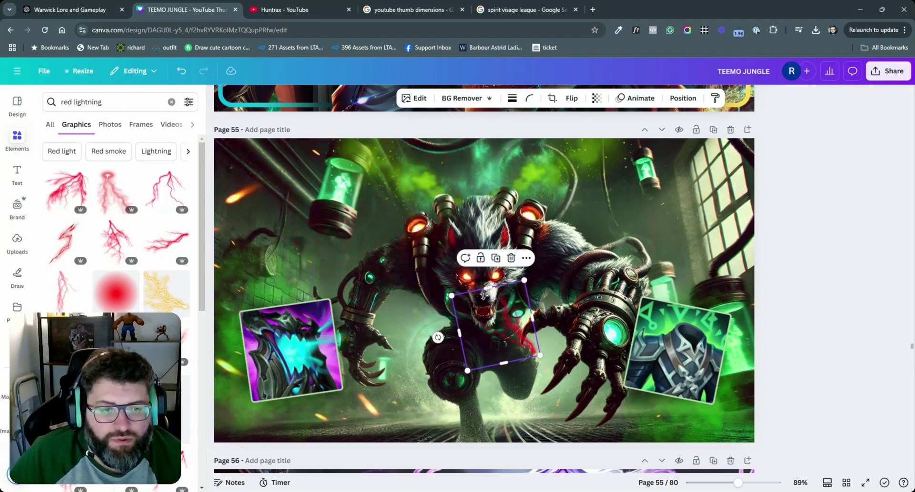
{"action": "left_click_drag", "start_coordinate": [515, 332], "coordinate": [441, 251]}
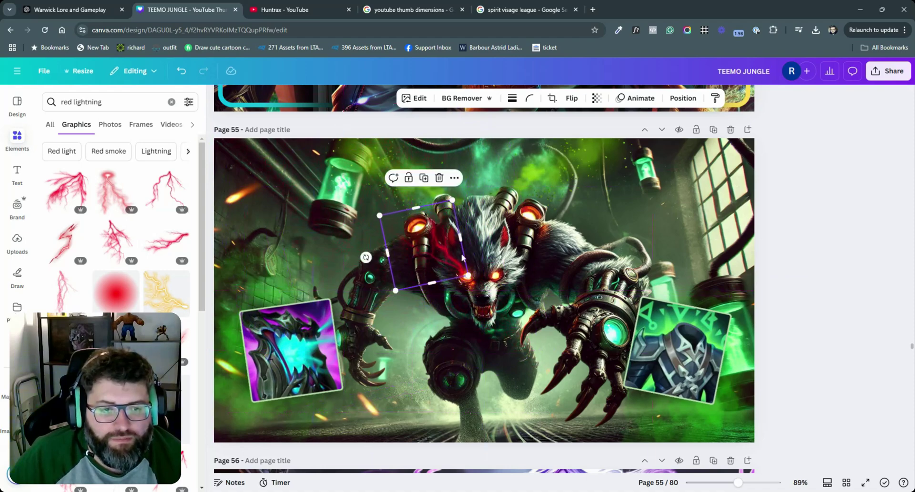
{"action": "left_click", "coordinate": [805, 237]}
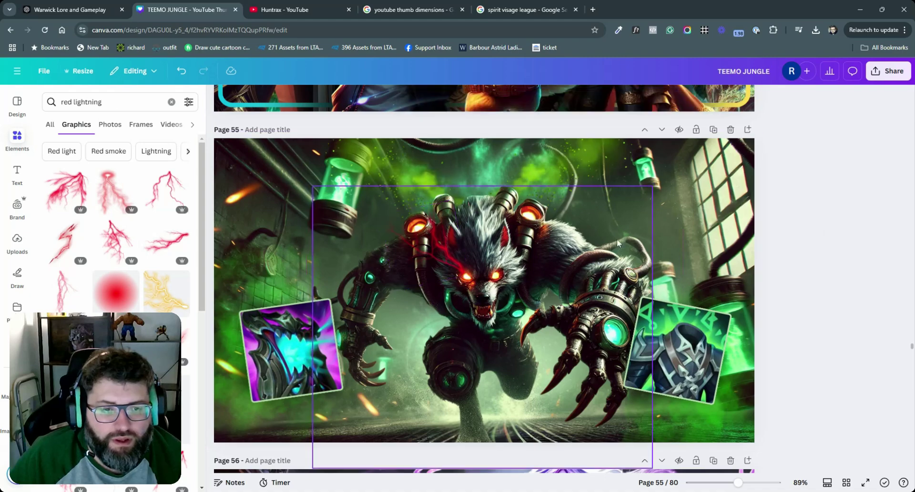
Duplicate the small red lightning, flip the copy horizontally and position it at Warwick's other eye
{"action": "left_click", "coordinate": [443, 252]}
{"action": "left_click_drag", "start_coordinate": [445, 247], "coordinate": [524, 248]}
{"action": "left_click_drag", "start_coordinate": [472, 223], "coordinate": [495, 212]}
{"action": "left_click_drag", "start_coordinate": [468, 245], "coordinate": [503, 244]}
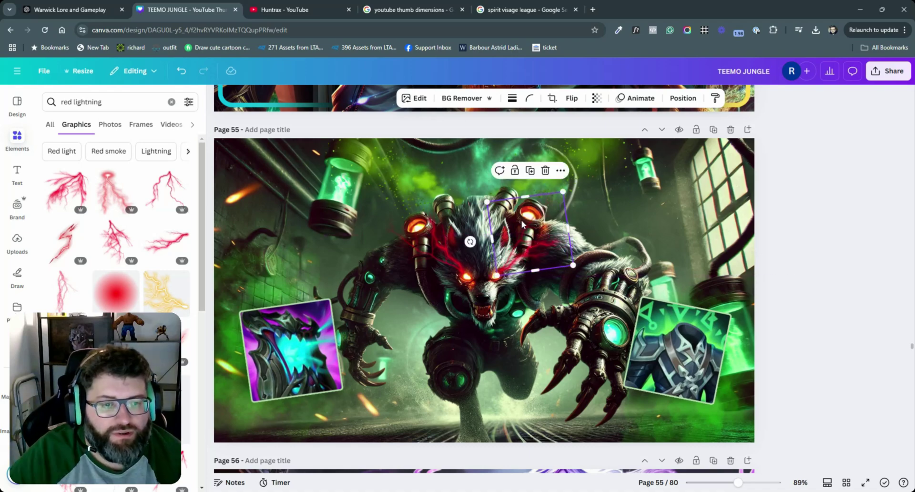
{"action": "key", "text": "Escape"}
{"action": "left_click", "coordinate": [820, 206]}
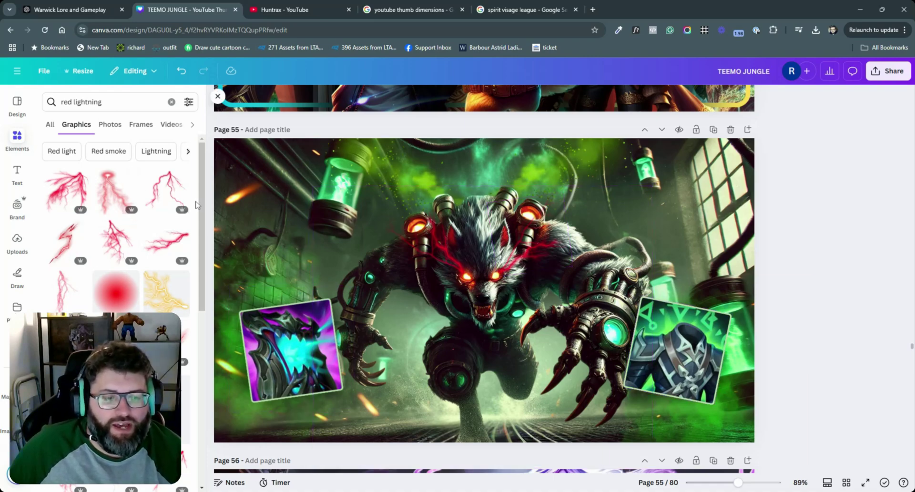
Search the graphics for "blood trail" and look through the results for a suitable effect
{"action": "left_click", "coordinate": [100, 102]}
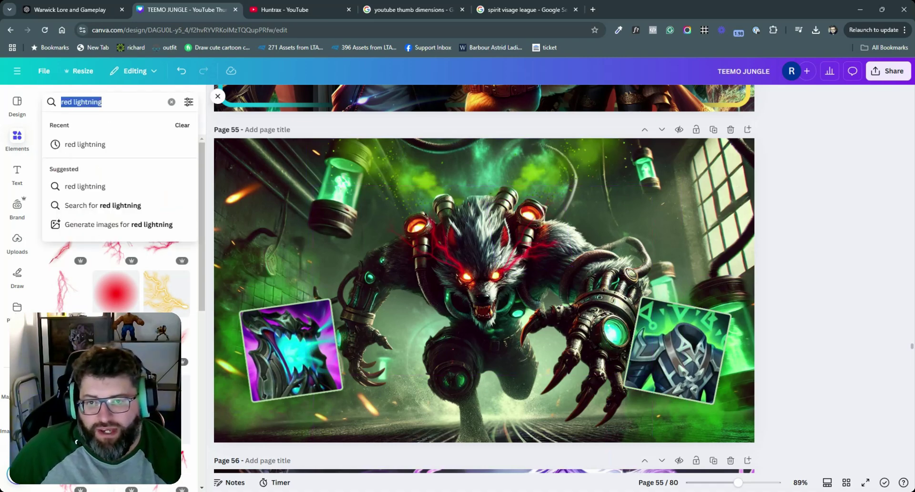
{"action": "key", "text": "BackSpace"}
{"action": "type", "text": "blood tras"}
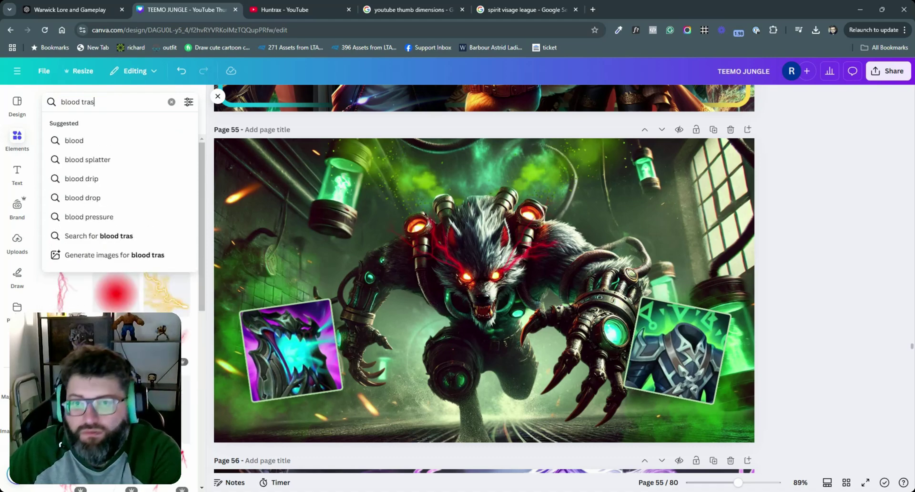
{"action": "key", "text": "BackSpace"}
{"action": "type", "text": "il"}
{"action": "key", "text": "Return"}
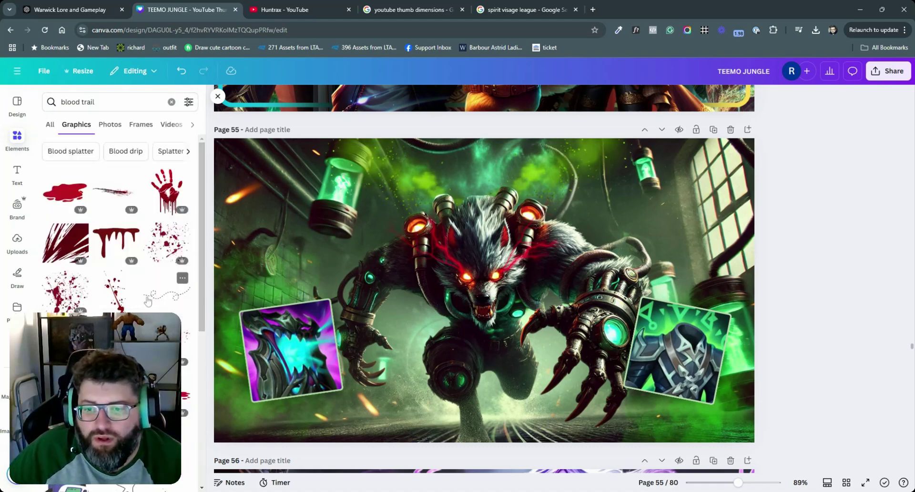
{"action": "scroll", "coordinate": [146, 300], "scroll_direction": "down", "scroll_amount": 3}
{"action": "scroll", "coordinate": [145, 300], "scroll_direction": "down", "scroll_amount": 3}
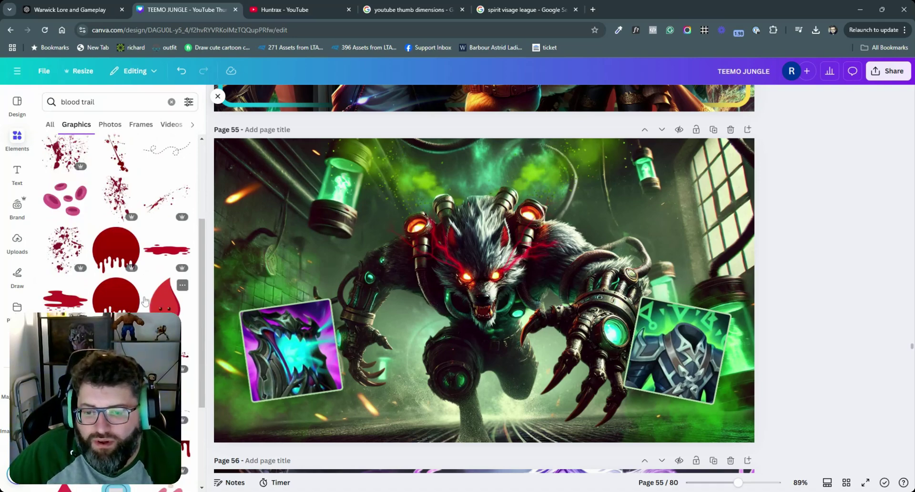
{"action": "scroll", "coordinate": [146, 299], "scroll_direction": "down", "scroll_amount": 3}
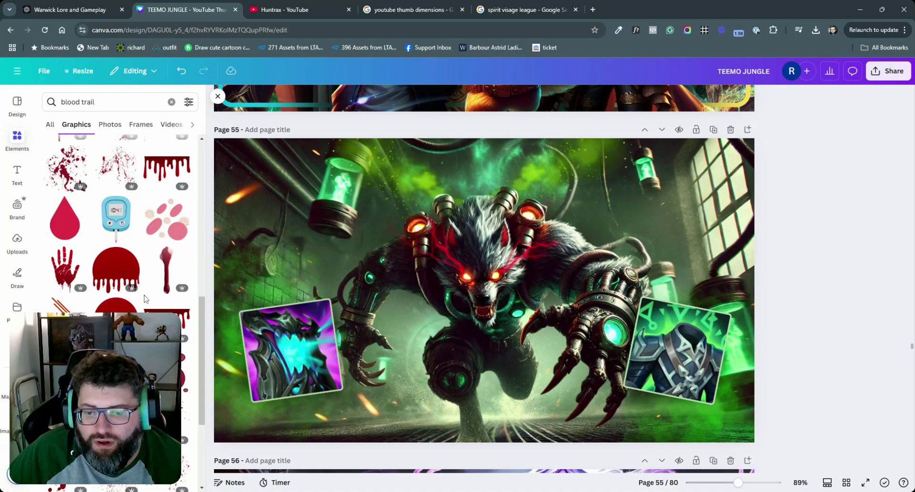
{"action": "scroll", "coordinate": [146, 299], "scroll_direction": "down", "scroll_amount": 2}
{"action": "scroll", "coordinate": [145, 299], "scroll_direction": "up", "scroll_amount": 10}
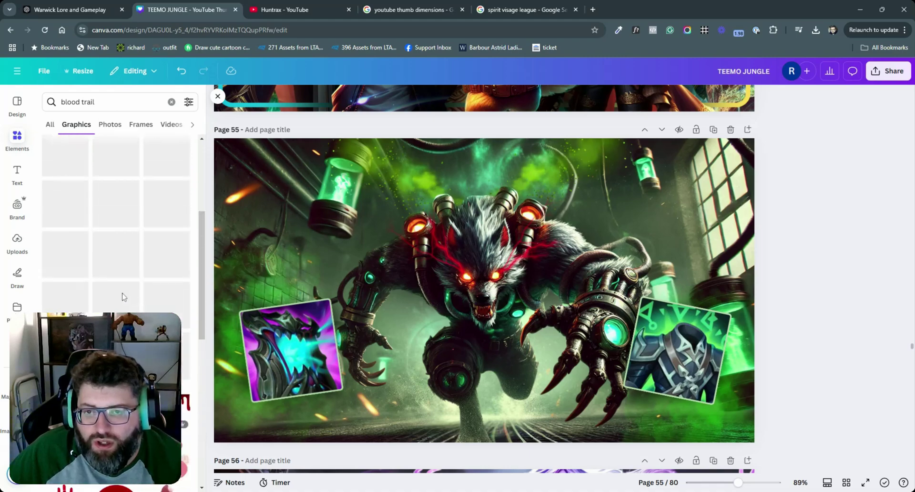
Search the graphics for "red smoke", add the red smoke plume and position it at the page's bottom edge beneath Warwick
{"action": "left_click_drag", "start_coordinate": [95, 101], "coordinate": [87, 102]}
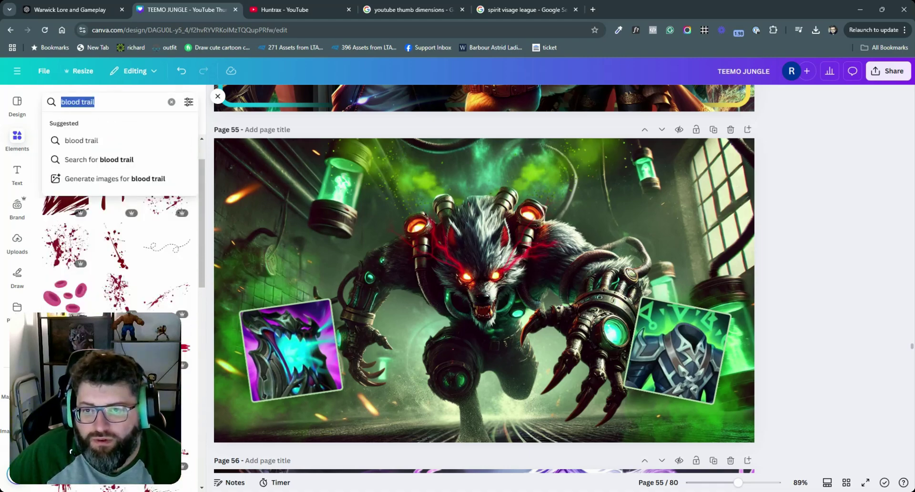
{"action": "type", "text": "red smoke"}
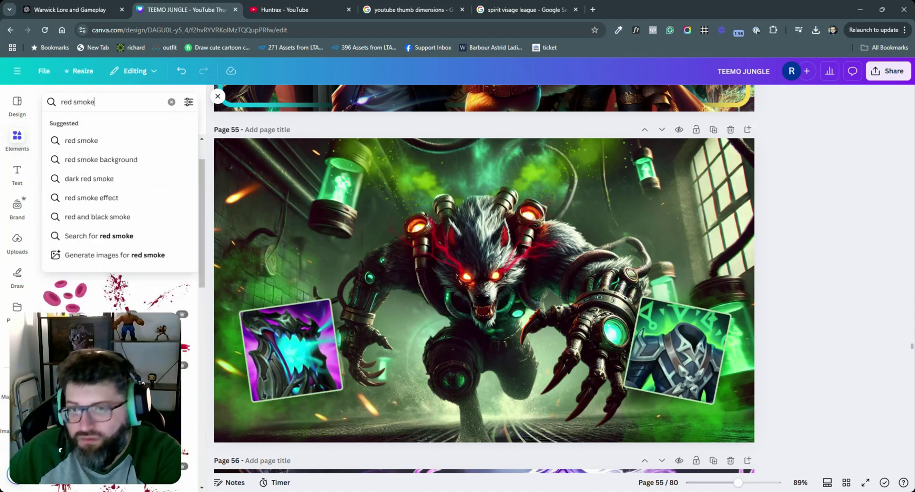
{"action": "key", "text": "Return"}
{"action": "left_click", "coordinate": [67, 305]}
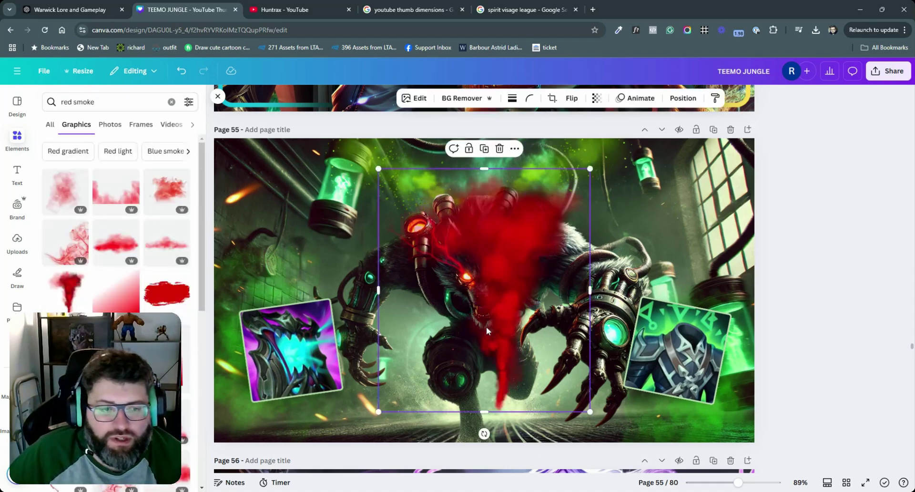
{"action": "left_click_drag", "start_coordinate": [467, 224], "coordinate": [467, 438]}
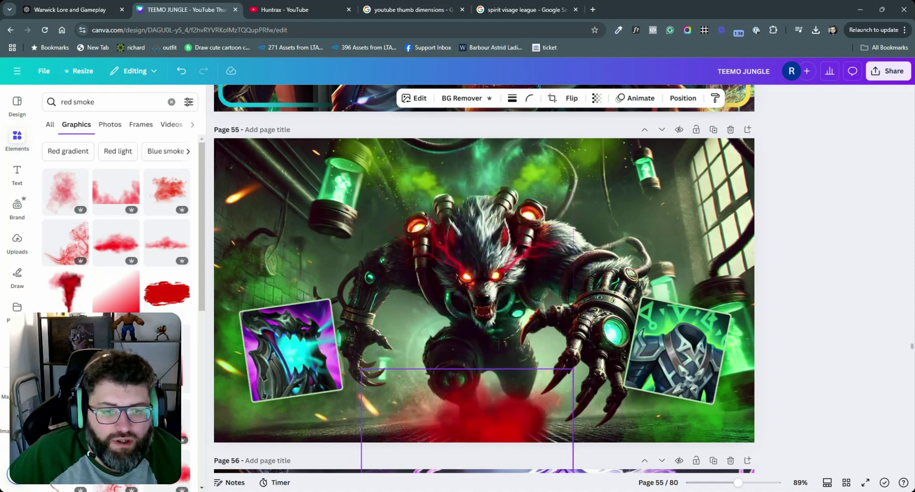
{"action": "left_click_drag", "start_coordinate": [496, 388], "coordinate": [497, 434]}
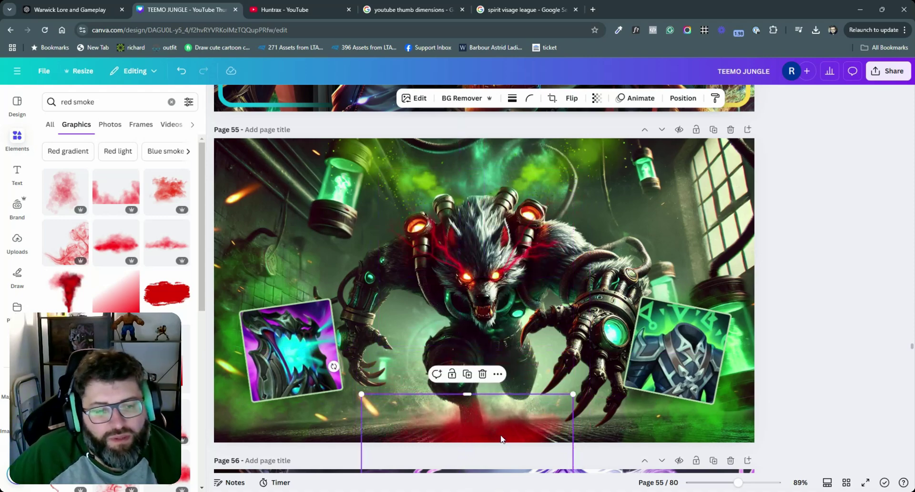
{"action": "left_click", "coordinate": [825, 267]}
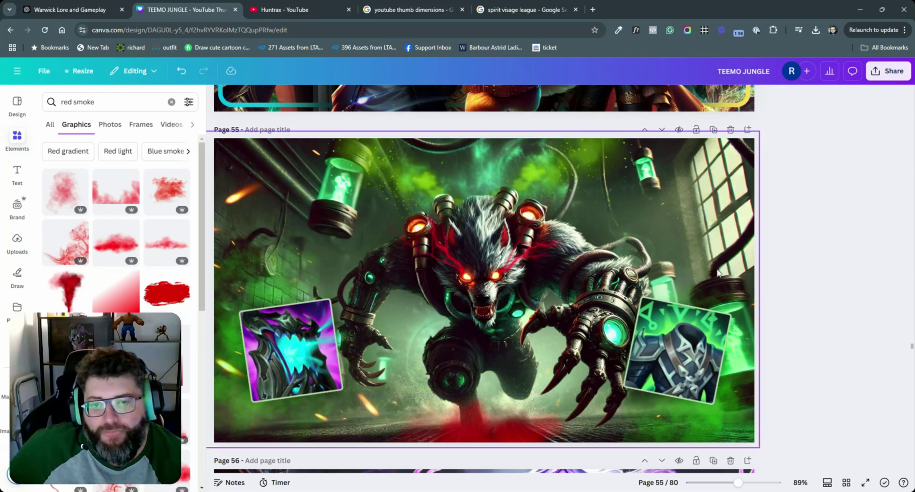
Try a wide red smoke graphic enlarged across the lower part of the thumbnail and delete it
{"action": "left_click", "coordinate": [127, 206]}
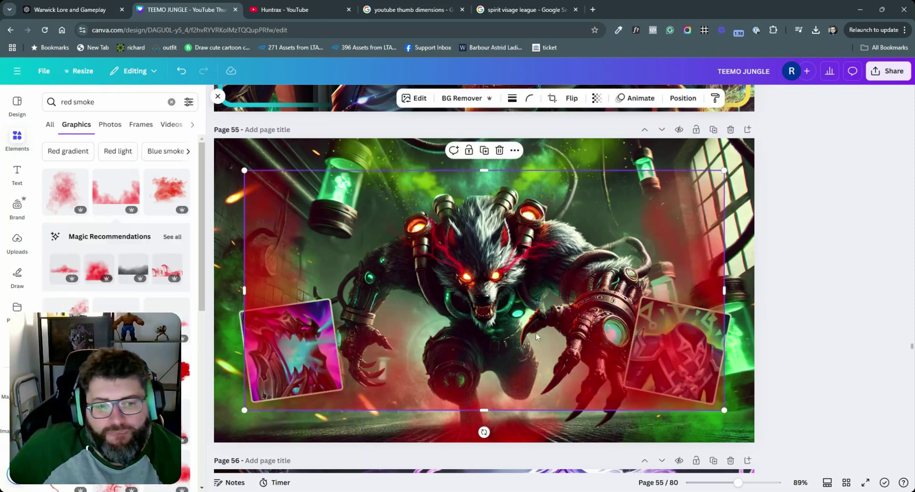
{"action": "left_click_drag", "start_coordinate": [533, 302], "coordinate": [529, 434]}
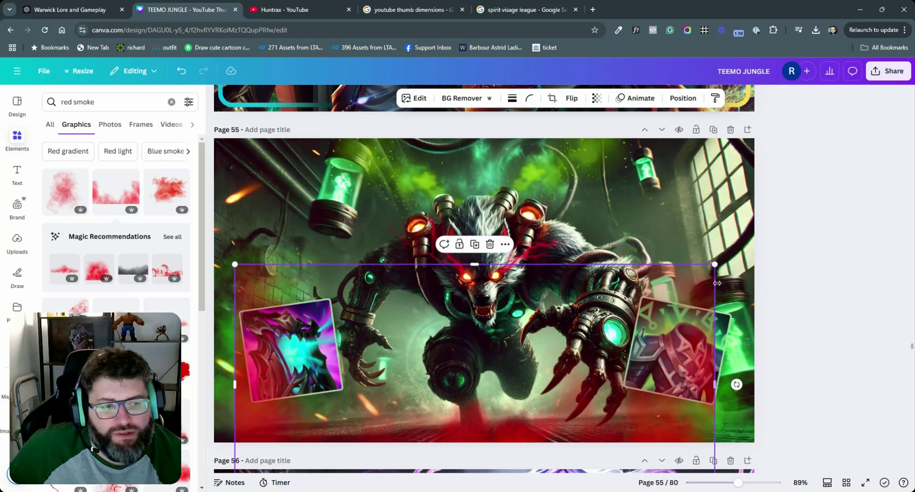
{"action": "left_click_drag", "start_coordinate": [715, 265], "coordinate": [778, 232]}
{"action": "left_click_drag", "start_coordinate": [611, 361], "coordinate": [595, 380]}
{"action": "key", "text": "Delete"}
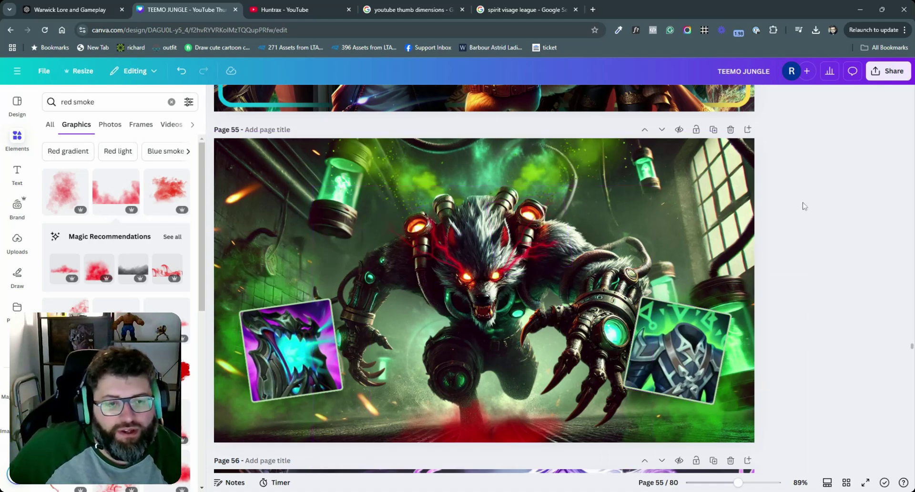
Copy the "WORKING AS A TEAM!" title from page 54 onto page 55 and position it above Warwick's head
{"action": "scroll", "coordinate": [728, 217], "scroll_direction": "up", "scroll_amount": 2}
{"action": "scroll", "coordinate": [728, 238], "scroll_direction": "down", "scroll_amount": 2}
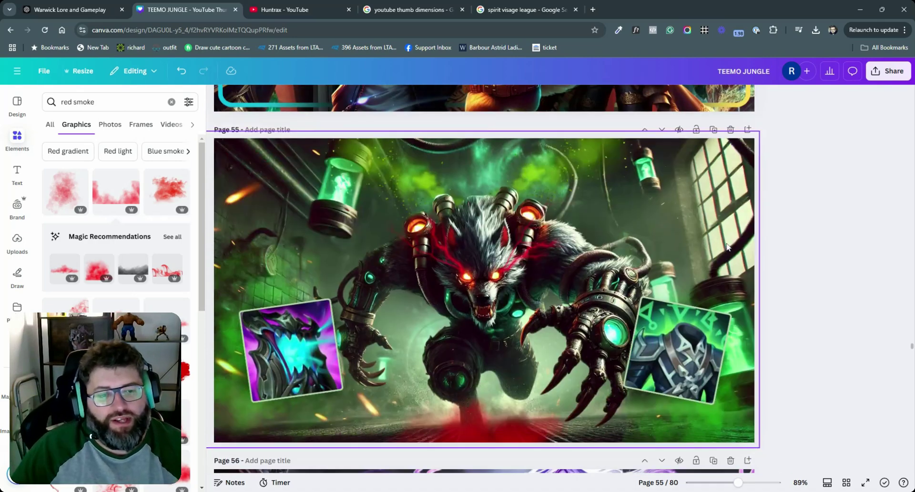
{"action": "scroll", "coordinate": [721, 244], "scroll_direction": "up", "scroll_amount": 1}
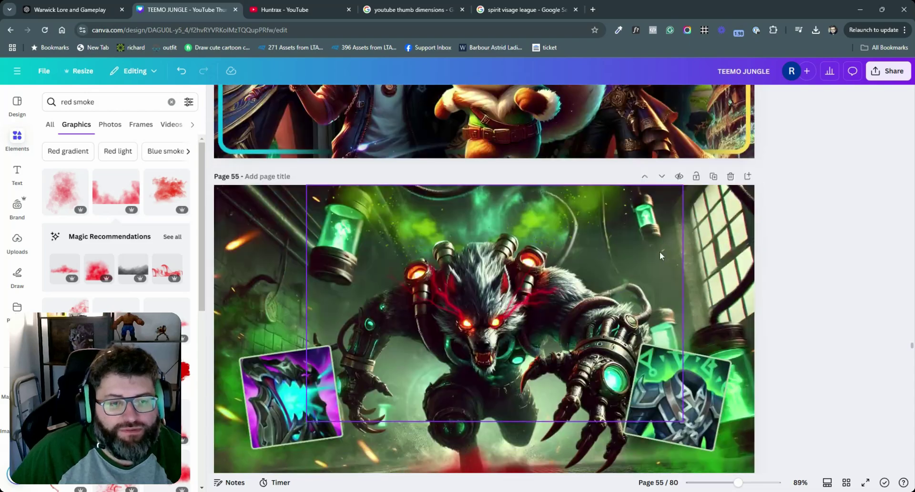
{"action": "scroll", "coordinate": [715, 250], "scroll_direction": "down", "scroll_amount": 2}
{"action": "scroll", "coordinate": [752, 250], "scroll_direction": "up", "scroll_amount": 5}
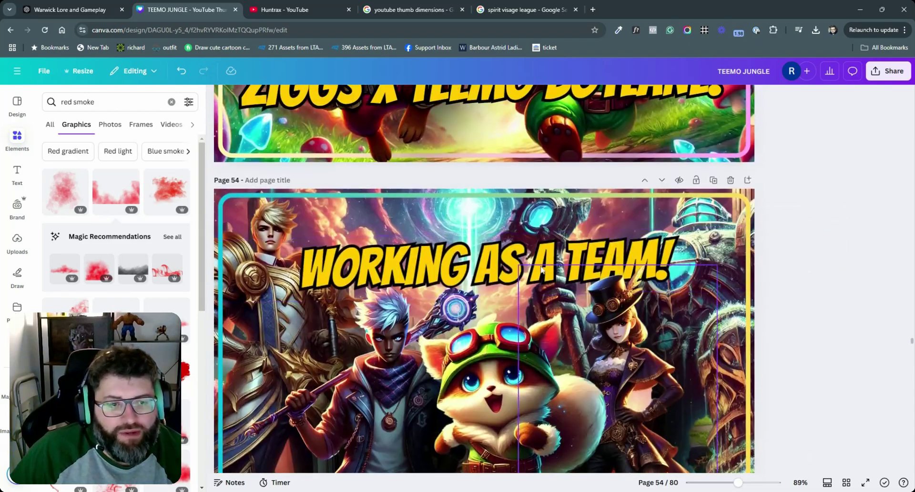
{"action": "left_click", "coordinate": [481, 266]}
{"action": "left_click", "coordinate": [455, 270]}
{"action": "scroll", "coordinate": [455, 270], "scroll_direction": "down", "scroll_amount": 5}
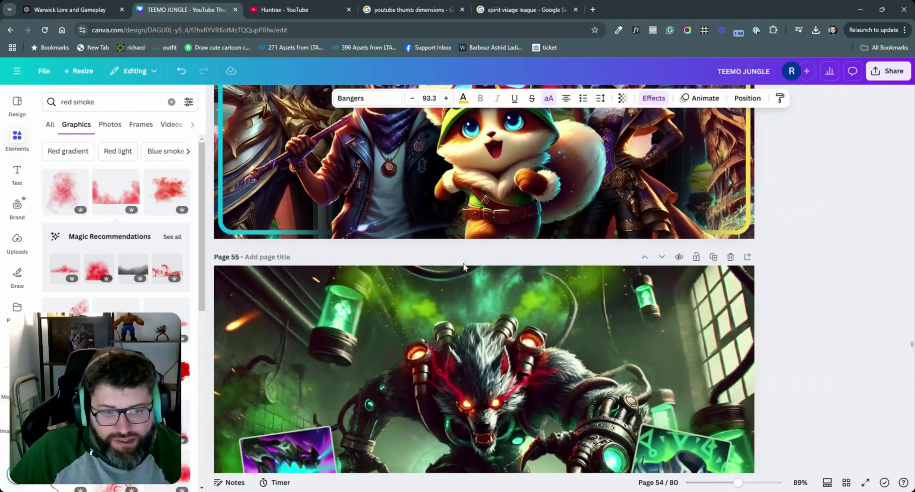
{"action": "left_click_drag", "start_coordinate": [546, 265], "coordinate": [544, 233]}
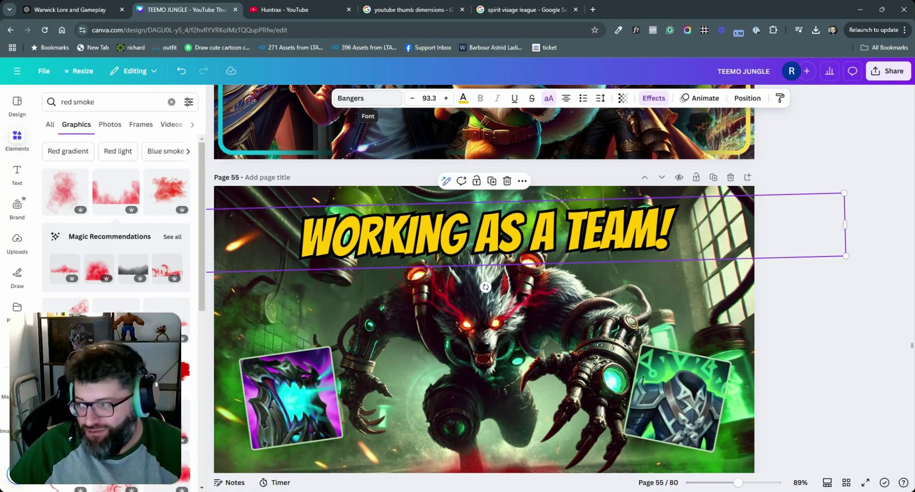
{"action": "left_click_drag", "start_coordinate": [464, 211], "coordinate": [475, 211]}
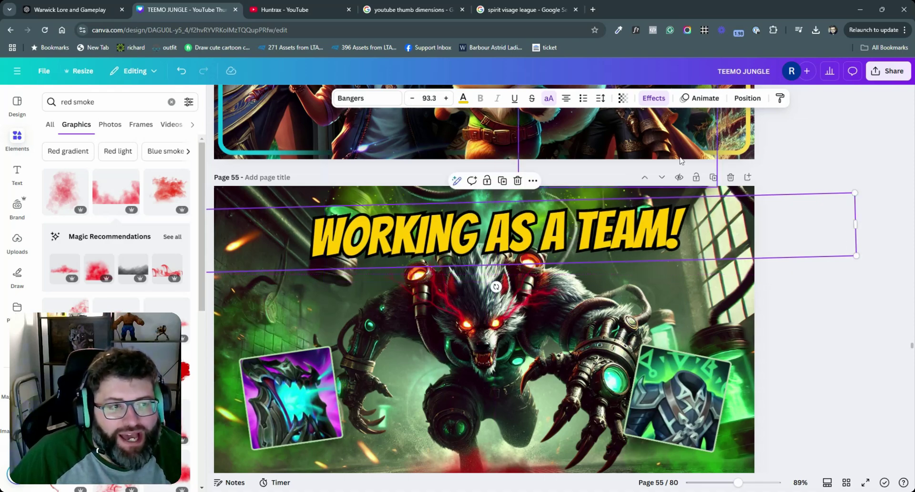
{"action": "left_click", "coordinate": [653, 97]}
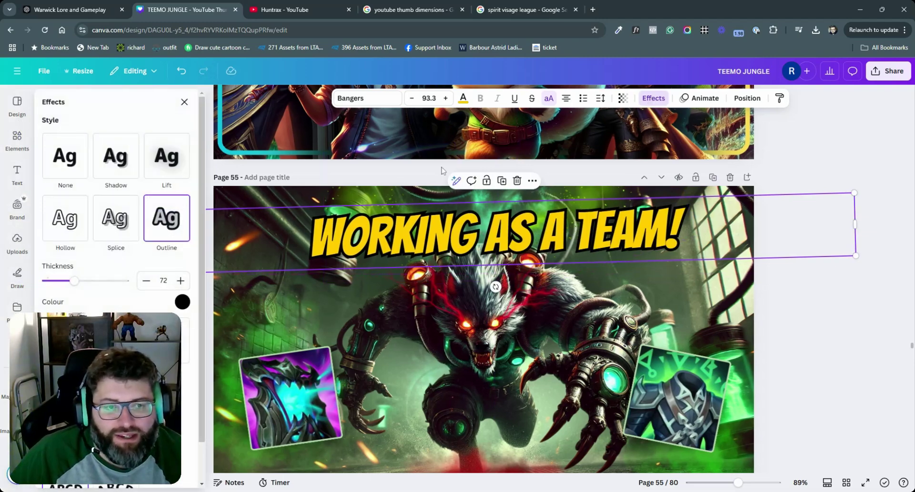
{"action": "left_click", "coordinate": [848, 292]}
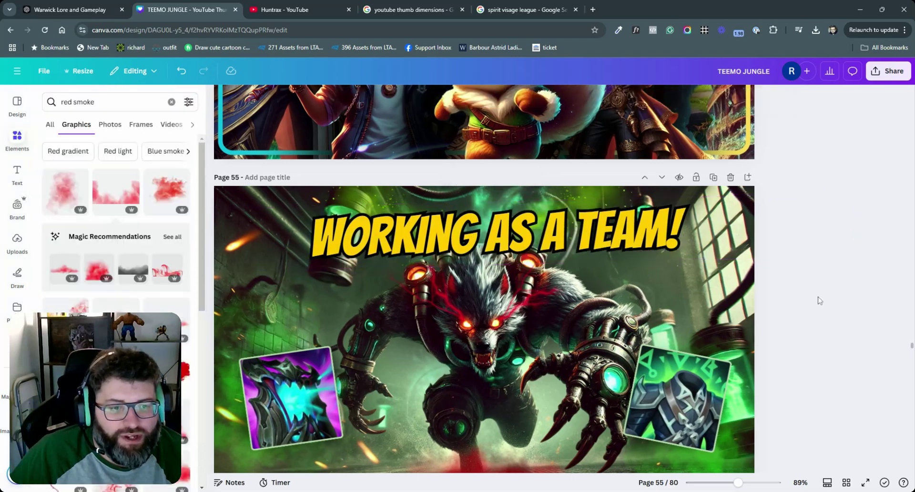
{"action": "left_click", "coordinate": [520, 233]}
{"action": "right_click", "coordinate": [520, 234]}
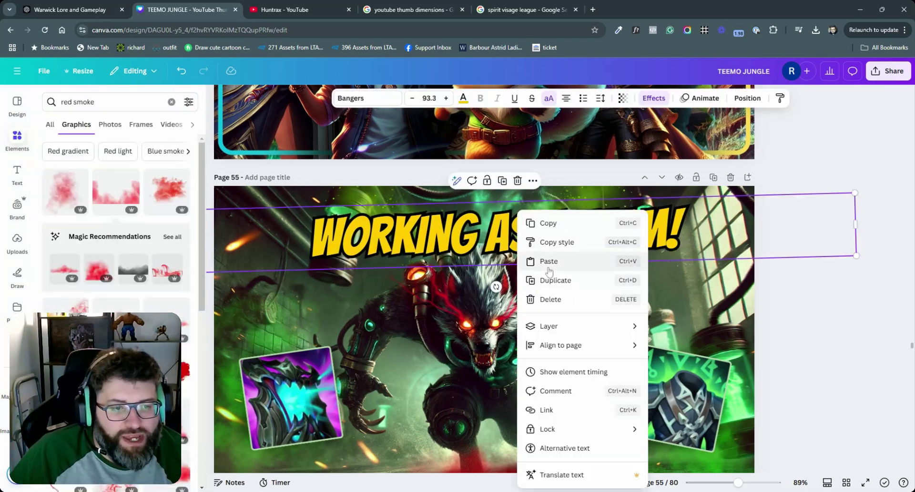
Replace the copied title's text with "WARWICK DOMINATION!"
{"action": "left_click", "coordinate": [456, 234]}
{"action": "double_click", "coordinate": [456, 234]}
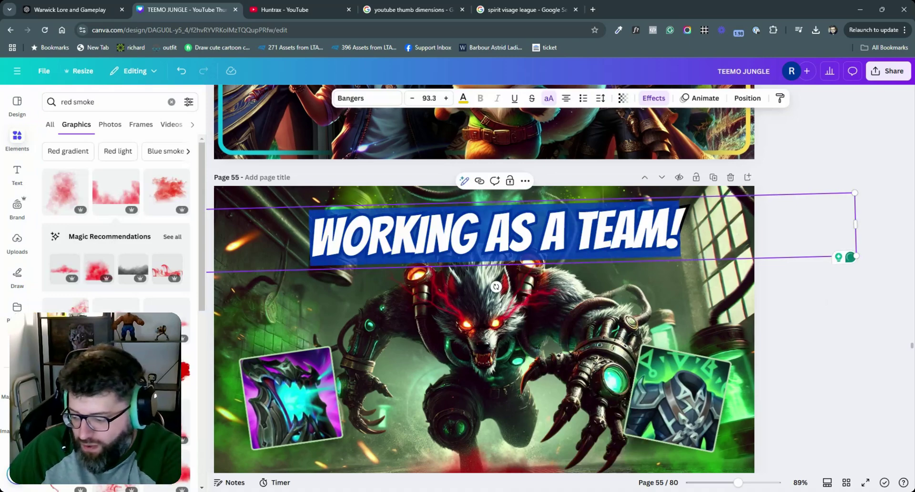
{"action": "type", "text": "WARWICK"}
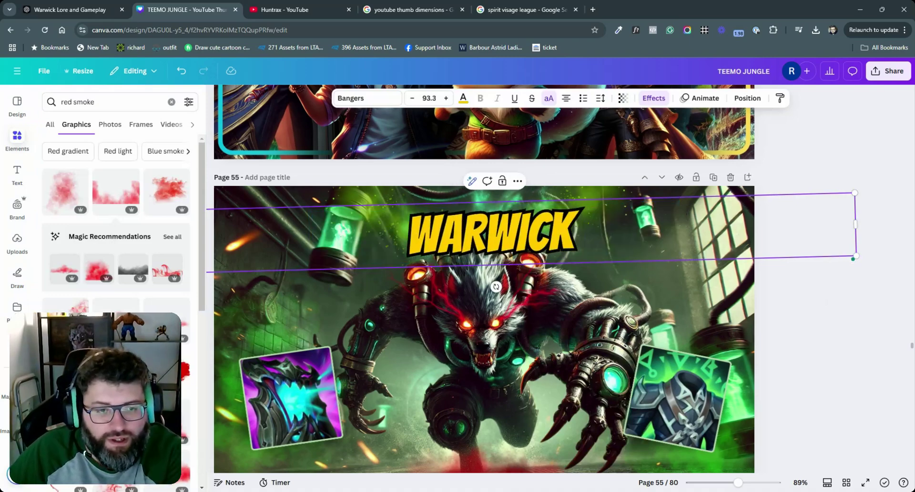
{"action": "type", "text": " TOPLANE D"}
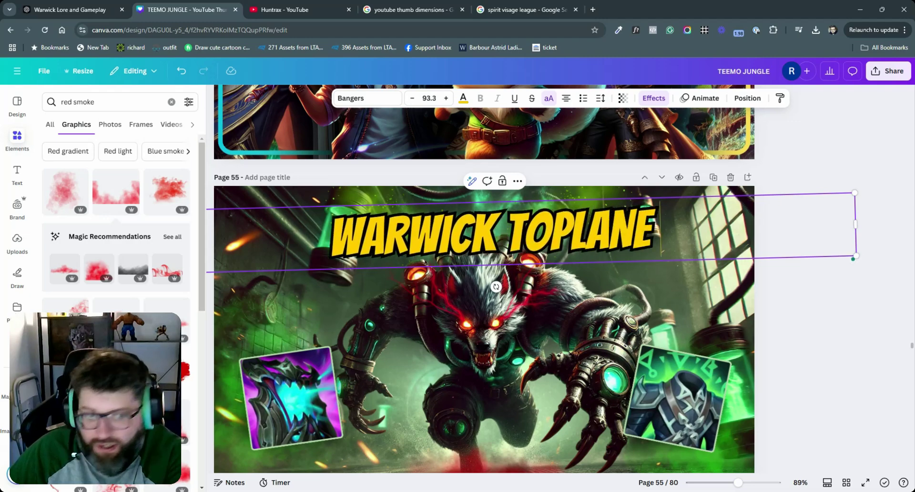
{"action": "key", "text": "BackSpace"}
{"action": "key", "text": "BackSpace"}
{"action": "key", "text": "BackSpace"}
{"action": "key", "text": "BackSpace"}
{"action": "key", "text": "BackSpace"}
{"action": "key", "text": "BackSpace"}
{"action": "key", "text": "BackSpace"}
{"action": "key", "text": "BackSpace"}
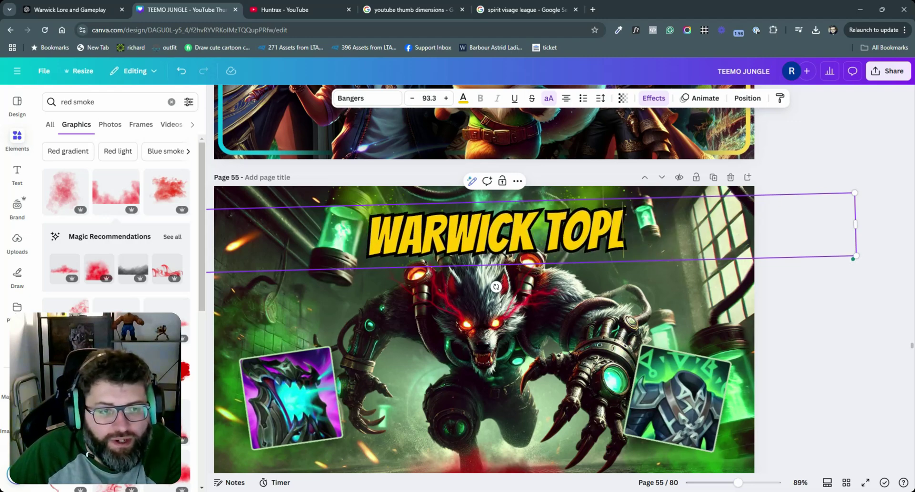
{"action": "key", "text": "BackSpace"}
{"action": "type", "text": "DOMINATION!"}
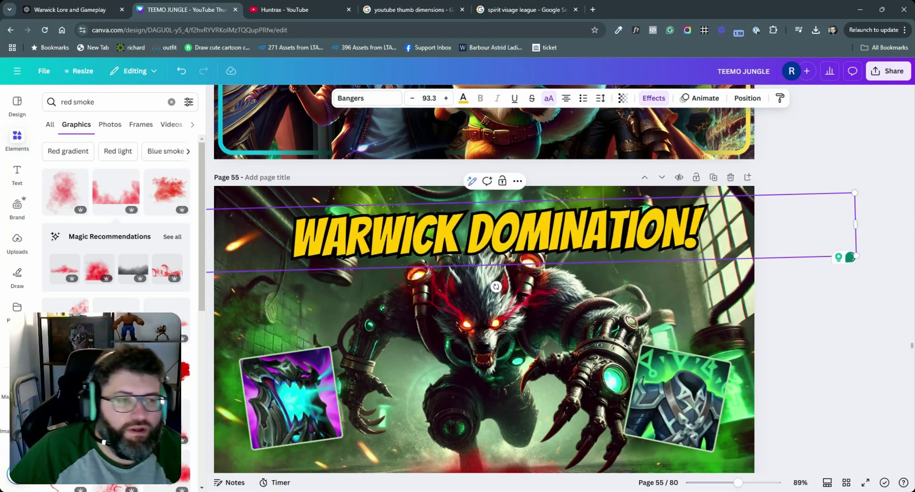
Enlarge the "WARWICK DOMINATION!" title to font size 98.1 and centre it horizontally on page 55
{"action": "key", "text": "Escape"}
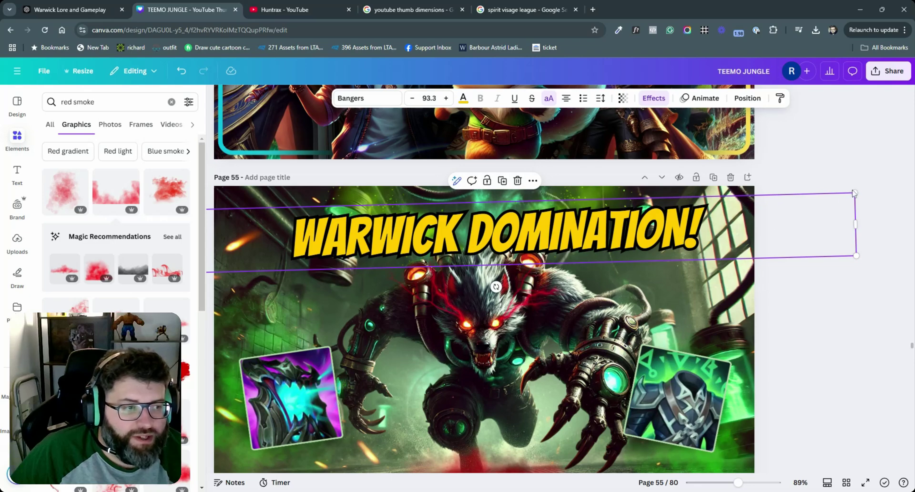
{"action": "left_click_drag", "start_coordinate": [853, 193], "coordinate": [875, 190]}
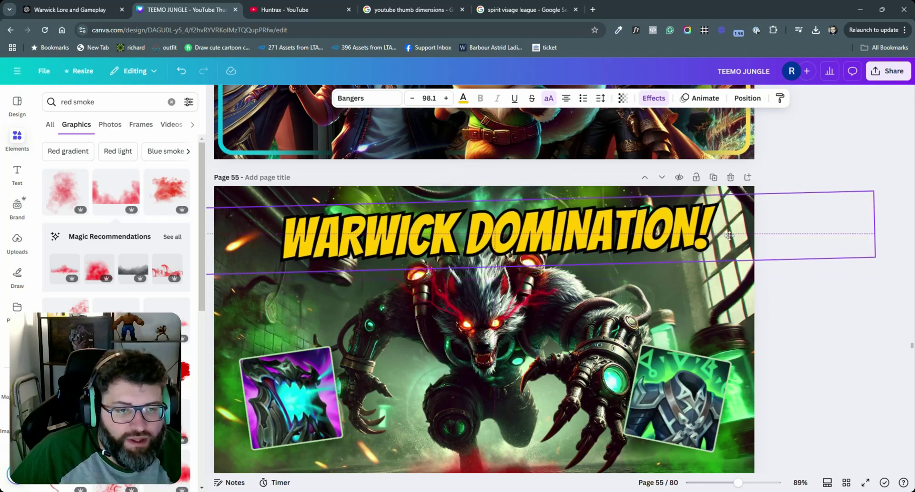
{"action": "mouse_move", "coordinate": [729, 235]}
{"action": "left_mouse_down"}
{"action": "mouse_move", "coordinate": [737, 235]}
{"action": "mouse_move", "coordinate": [717, 236]}
{"action": "left_mouse_up"}
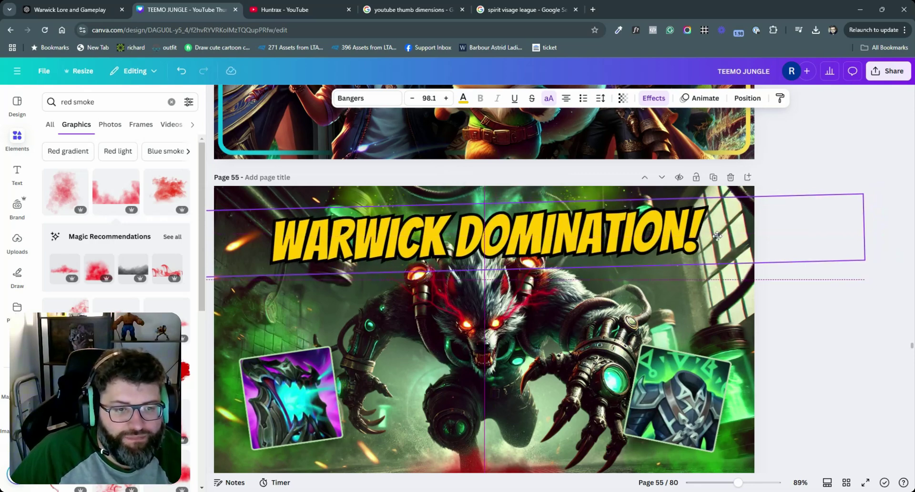
Move the title down in the layer order so it sits behind Warwick and the green smoke
{"action": "right_click", "coordinate": [555, 254]}
{"action": "mouse_move", "coordinate": [581, 327]}
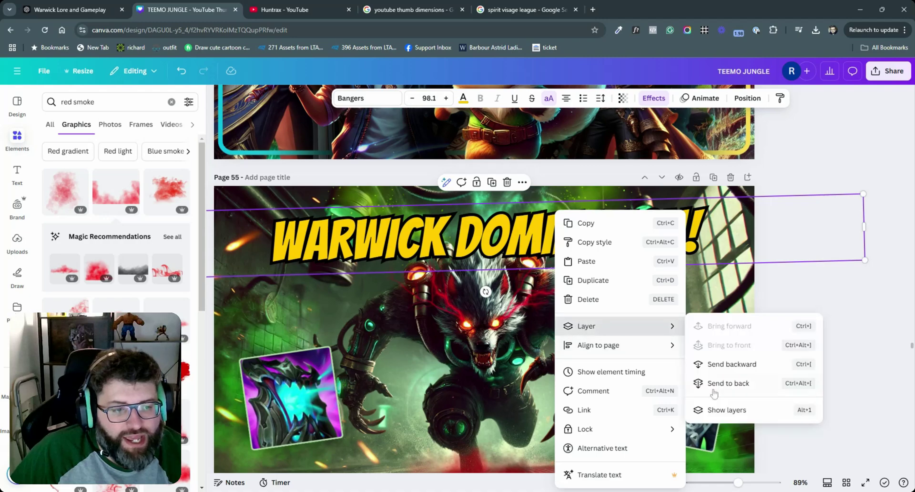
{"action": "left_click", "coordinate": [727, 410]}
{"action": "left_click_drag", "start_coordinate": [110, 184], "coordinate": [115, 329]}
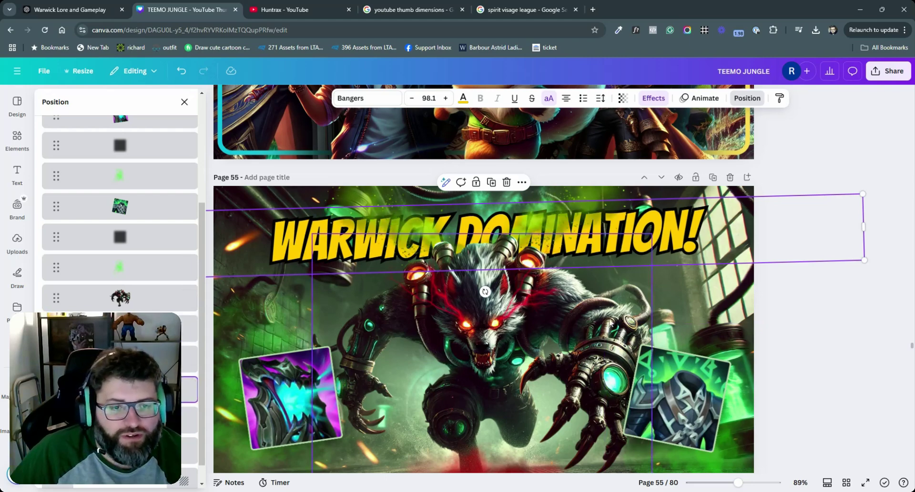
{"action": "left_click", "coordinate": [852, 351]}
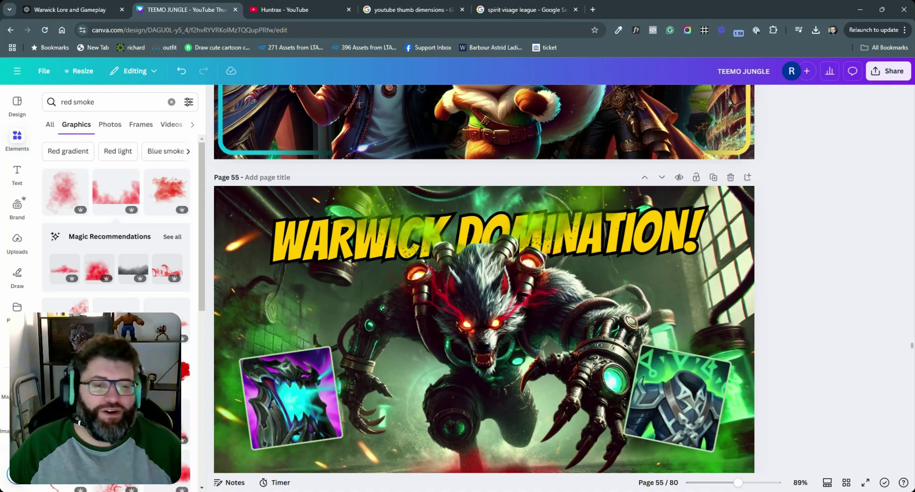
Compare page 55 with page 54 and inspect page 54's rounded gradient border as a reference
{"action": "scroll", "coordinate": [816, 298], "scroll_direction": "down", "scroll_amount": 2}
{"action": "scroll", "coordinate": [819, 298], "scroll_direction": "up", "scroll_amount": 1}
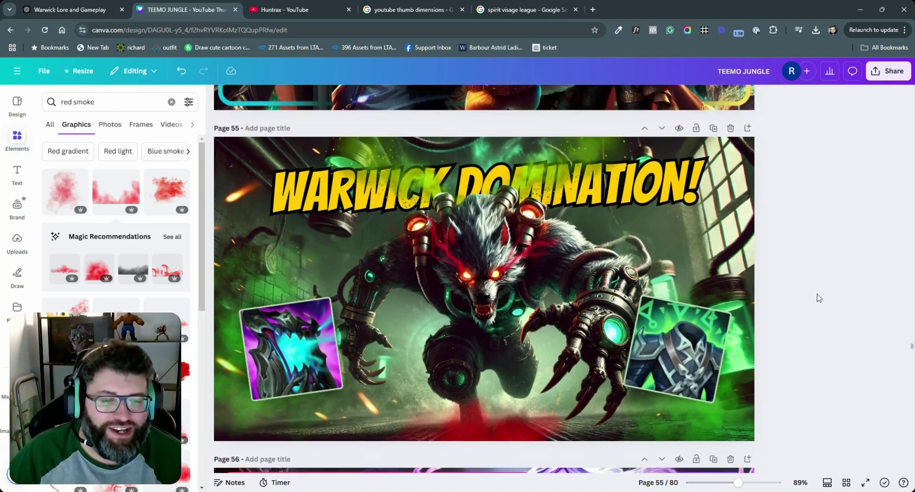
{"action": "scroll", "coordinate": [817, 298], "scroll_direction": "up", "scroll_amount": 1}
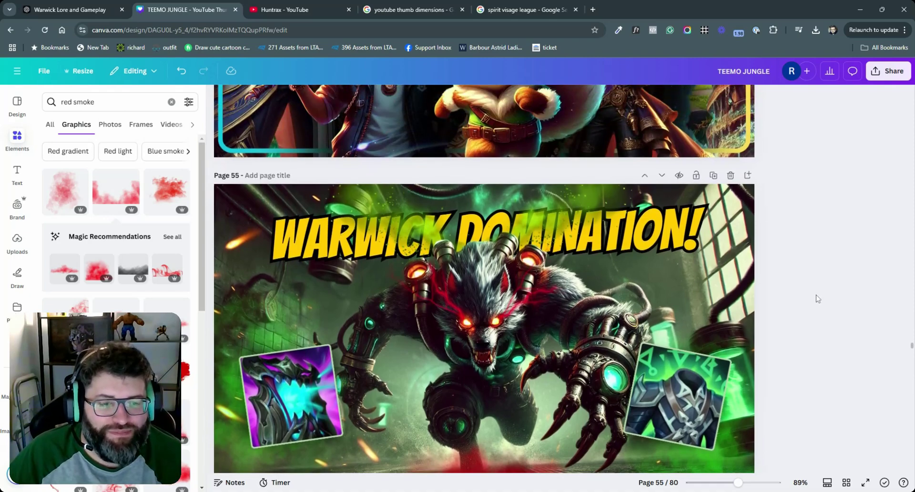
{"action": "scroll", "coordinate": [815, 299], "scroll_direction": "down", "scroll_amount": 1}
{"action": "scroll", "coordinate": [800, 295], "scroll_direction": "up", "scroll_amount": 7}
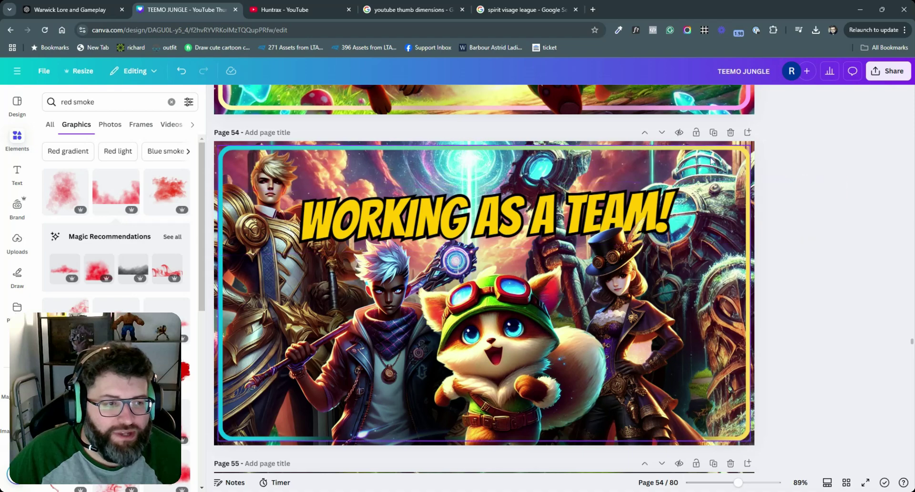
{"action": "left_click", "coordinate": [711, 160]}
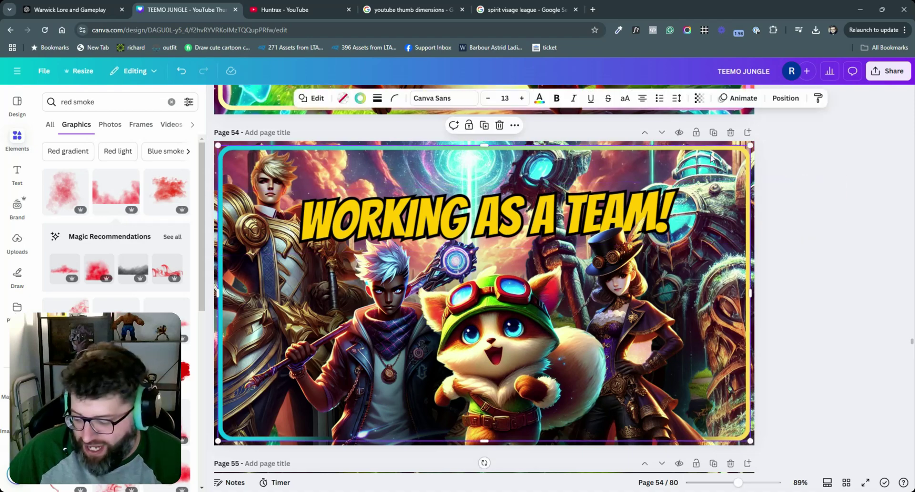
{"action": "scroll", "coordinate": [691, 287], "scroll_direction": "down", "scroll_amount": 7}
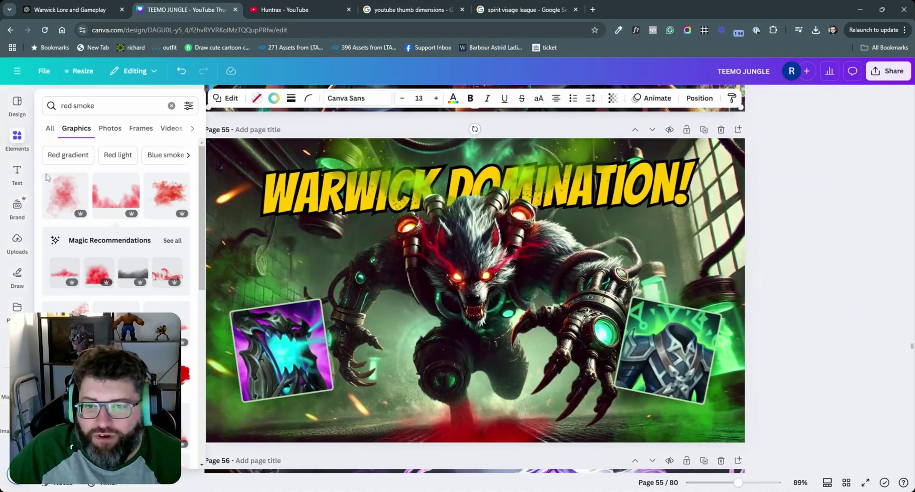
Clear the graphics search and add a rounded square shape to page 55
{"action": "left_click", "coordinate": [172, 102]}
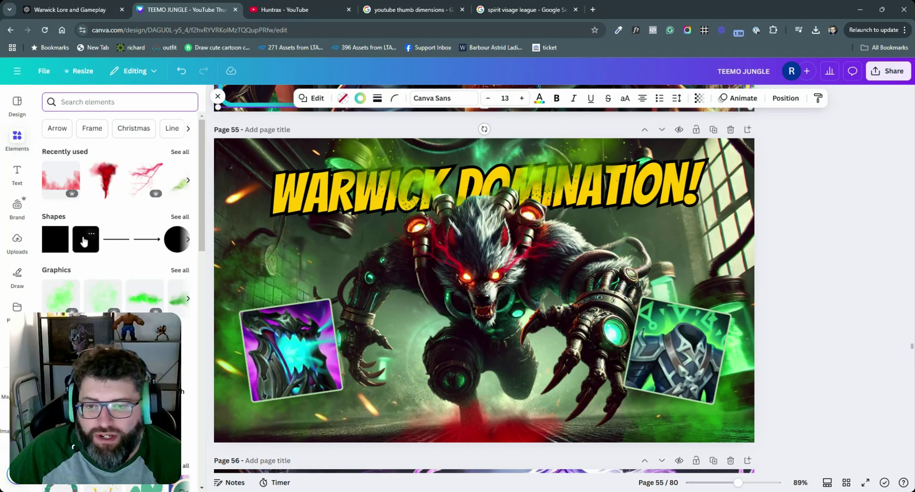
{"action": "left_click", "coordinate": [83, 241]}
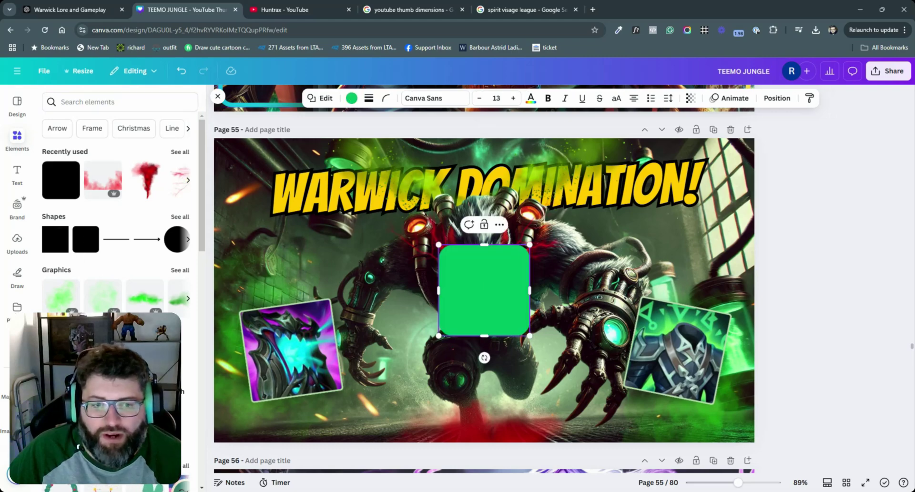
Remove the rounded square to look through the full shapes collection for an alternative, and restore it
{"action": "left_click_drag", "start_coordinate": [481, 296], "coordinate": [402, 270]}
{"action": "key", "text": "Delete"}
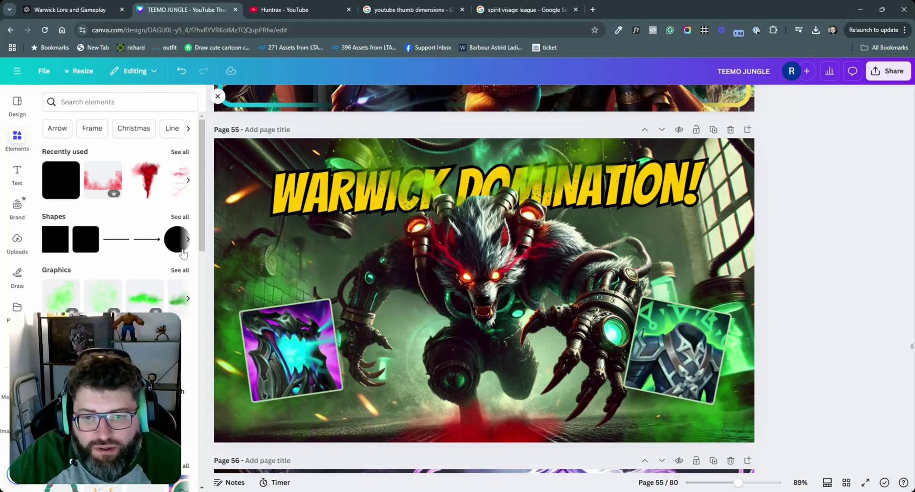
{"action": "left_click", "coordinate": [180, 217]}
{"action": "scroll", "coordinate": [137, 311], "scroll_direction": "down", "scroll_amount": 3}
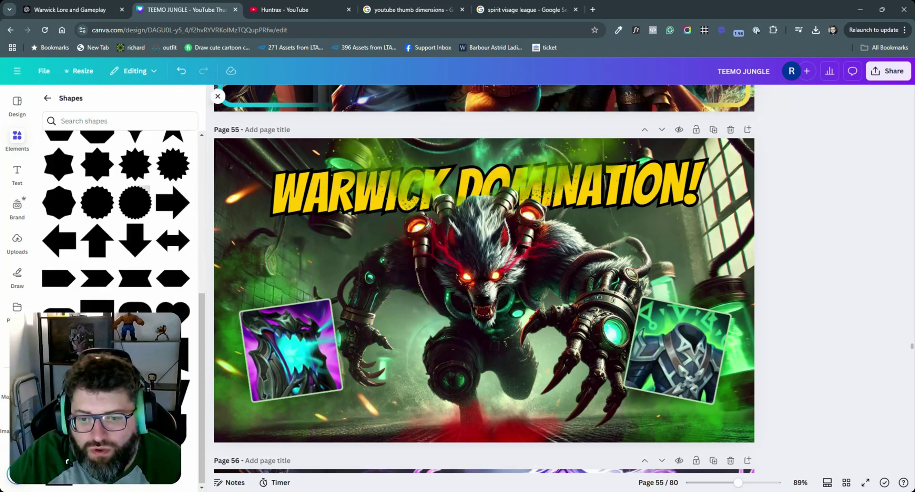
{"action": "scroll", "coordinate": [137, 311], "scroll_direction": "up", "scroll_amount": 3}
{"action": "key", "text": "ctrl+z"}
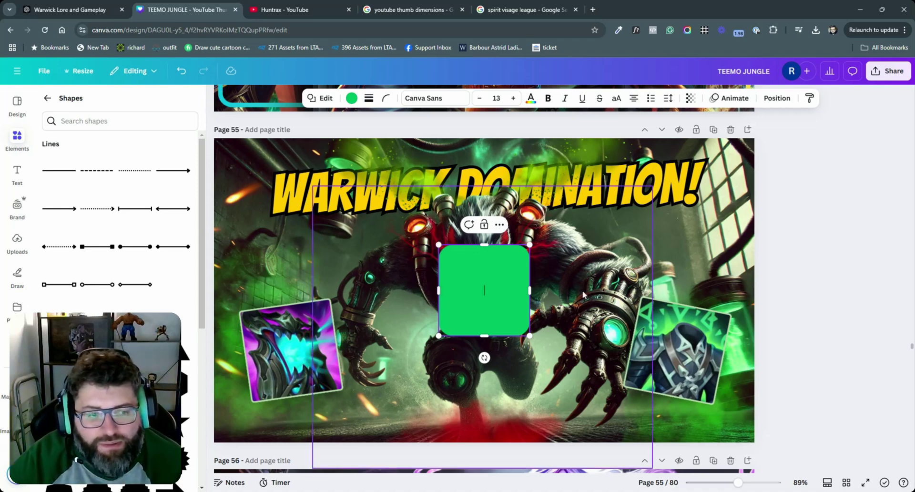
Stretch the rounded square into a rectangle covering nearly all of page 55 and centre it, leaving a narrow margin
{"action": "left_click", "coordinate": [789, 260]}
{"action": "left_click_drag", "start_coordinate": [445, 298], "coordinate": [229, 195]}
{"action": "left_click_drag", "start_coordinate": [311, 237], "coordinate": [738, 430]}
{"action": "mouse_move", "coordinate": [641, 378]}
{"action": "left_mouse_down"}
{"action": "mouse_move", "coordinate": [617, 369]}
{"action": "mouse_move", "coordinate": [649, 383]}
{"action": "left_mouse_up"}
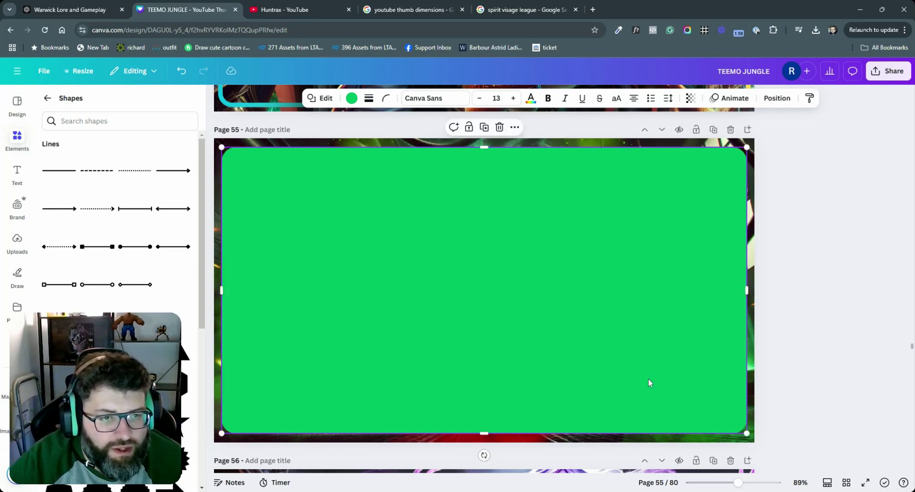
Remove the rounded rectangle's fill and give it a solid border with weight 11
{"action": "left_click", "coordinate": [351, 98]}
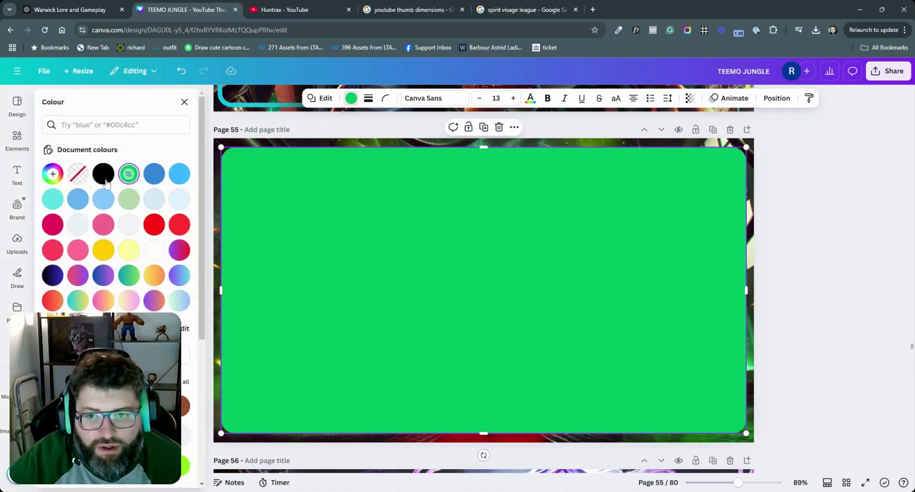
{"action": "left_click", "coordinate": [77, 173]}
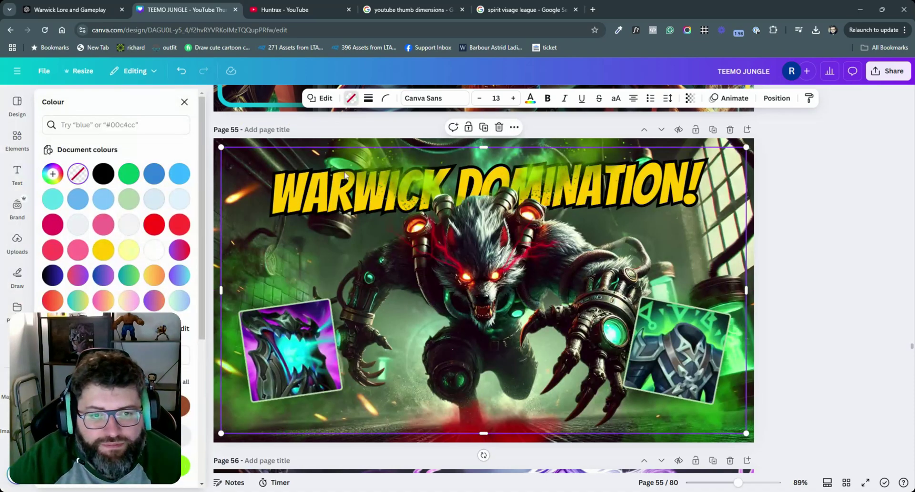
{"action": "left_click", "coordinate": [368, 99]}
{"action": "left_click", "coordinate": [341, 137]}
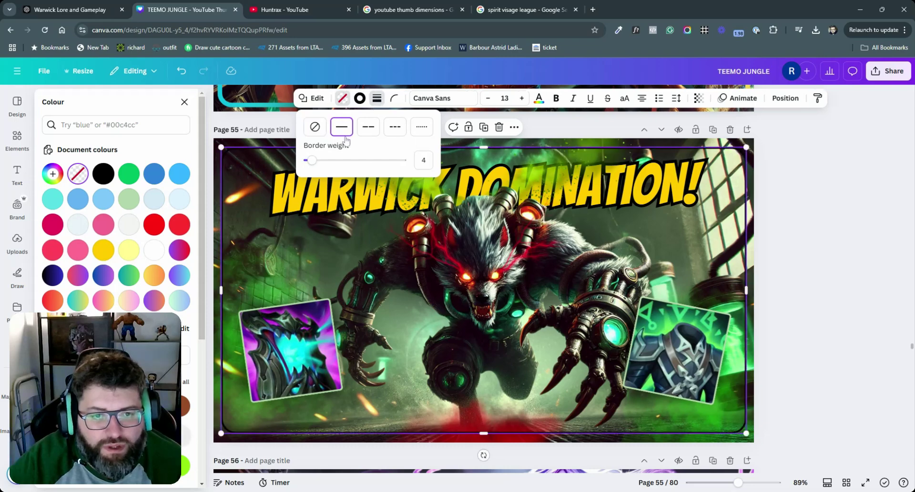
{"action": "left_click_drag", "start_coordinate": [309, 160], "coordinate": [319, 161]}
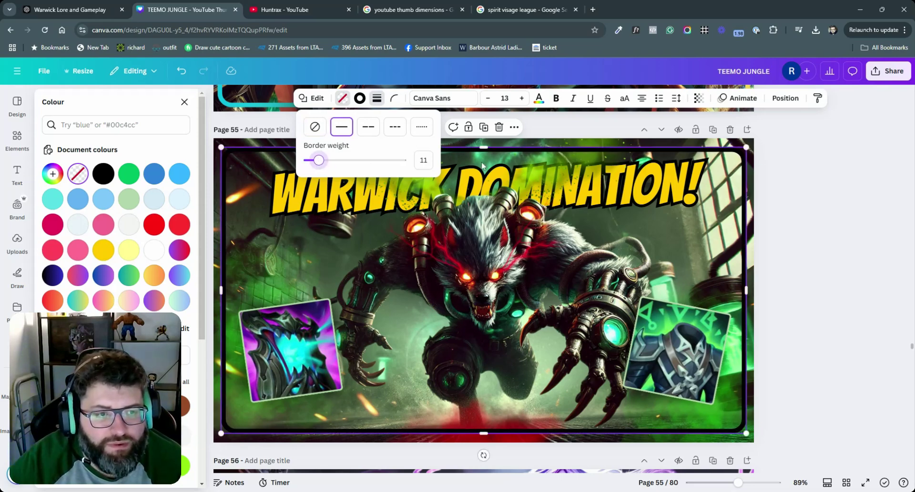
{"action": "left_click", "coordinate": [786, 207]}
{"action": "left_click", "coordinate": [788, 203]}
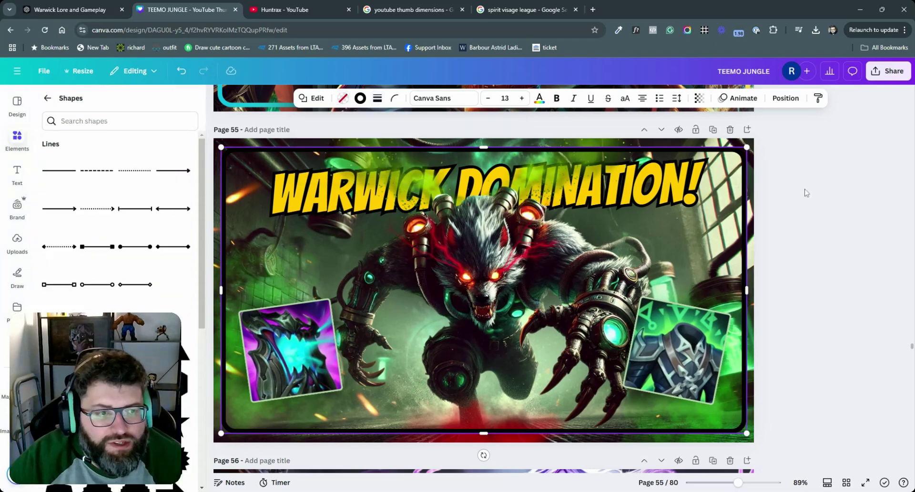
{"action": "left_click", "coordinate": [810, 196]}
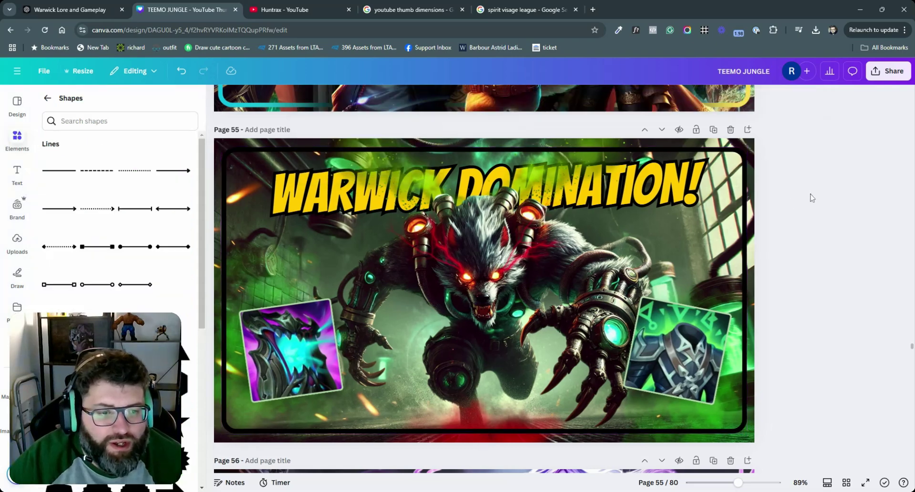
Increase the border frame's height slightly and reposition it so its margins on page 55 are even
{"action": "left_click", "coordinate": [723, 159]}
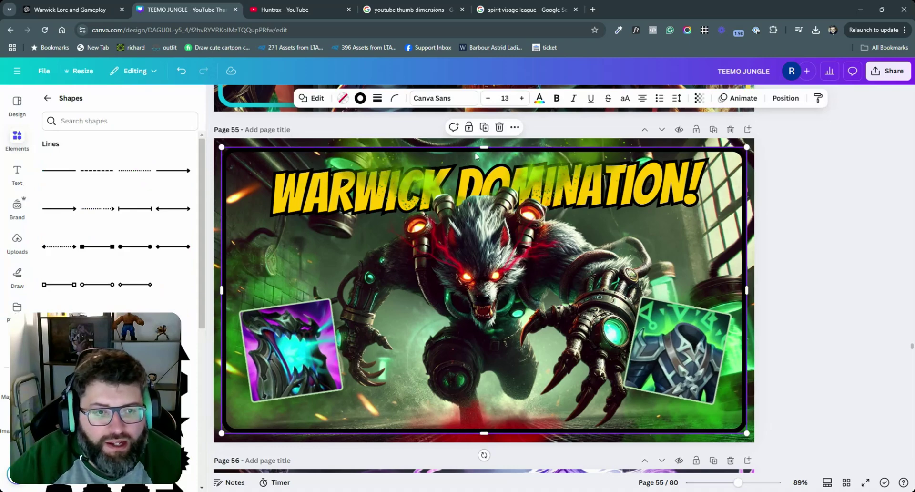
{"action": "left_click_drag", "start_coordinate": [483, 147], "coordinate": [484, 145]}
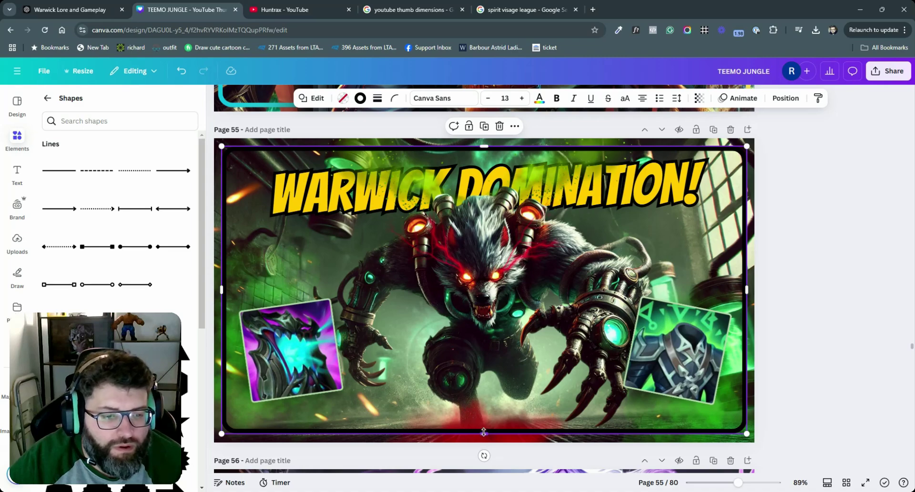
{"action": "left_click_drag", "start_coordinate": [484, 432], "coordinate": [488, 430]}
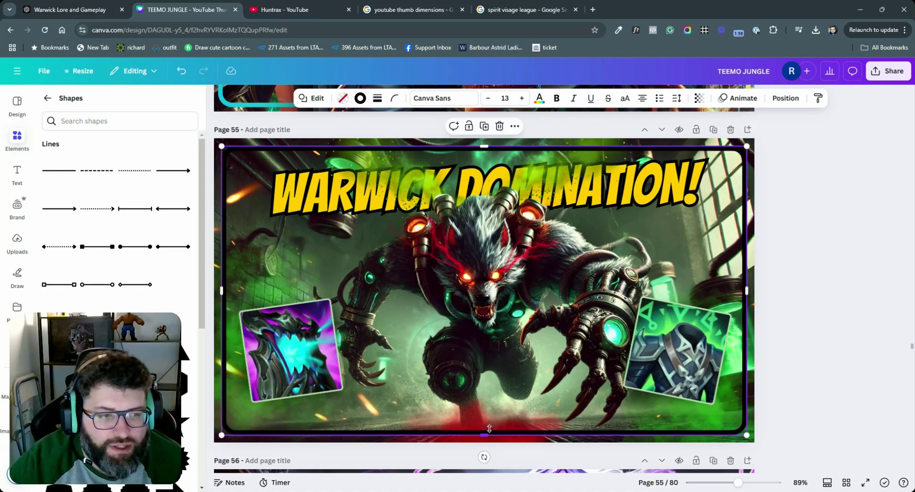
{"action": "left_click_drag", "start_coordinate": [671, 280], "coordinate": [669, 276]}
{"action": "left_click", "coordinate": [820, 257]}
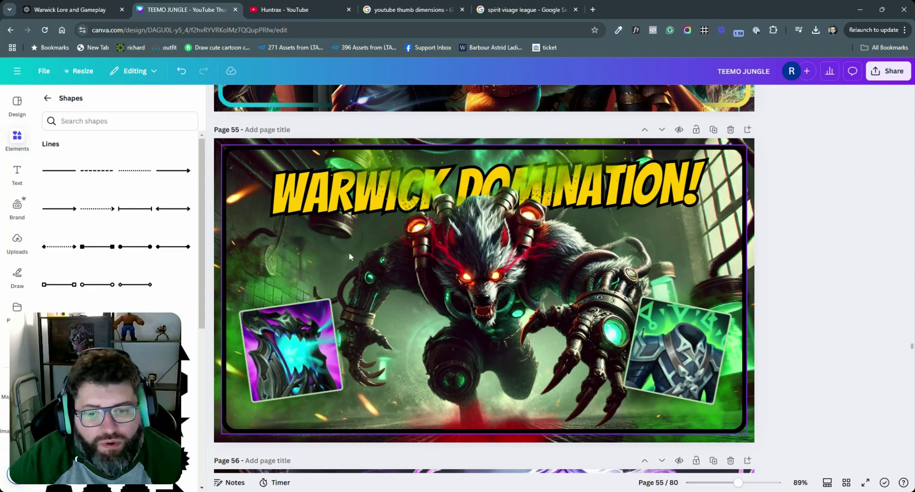
Try purple-pink, red-orange, cyan-yellow and blue-green gradients on the frame's border, and apply the pale yellow-to-pink gradient
{"action": "left_click", "coordinate": [357, 282]}
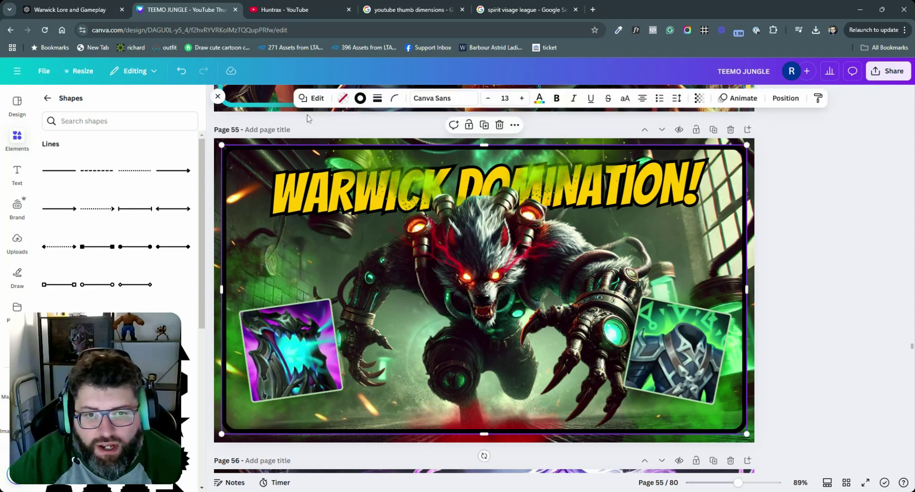
{"action": "left_click", "coordinate": [360, 99]}
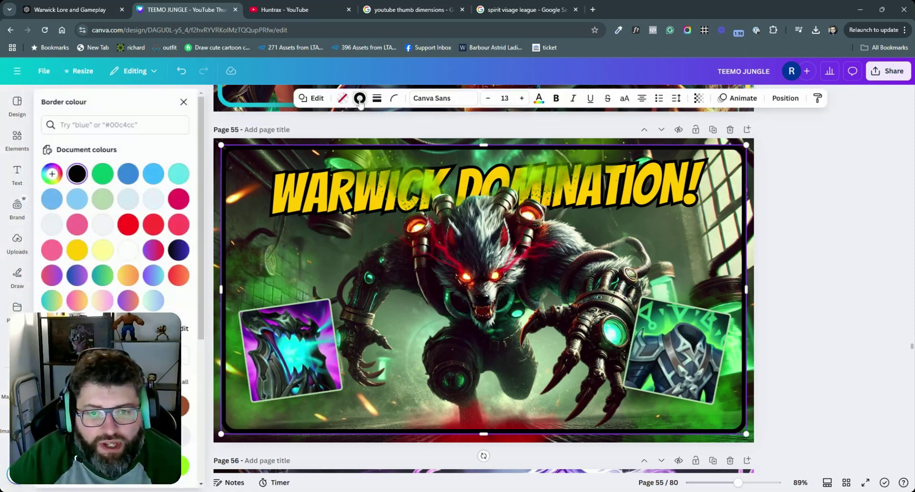
{"action": "scroll", "coordinate": [184, 465], "scroll_direction": "down", "scroll_amount": 3}
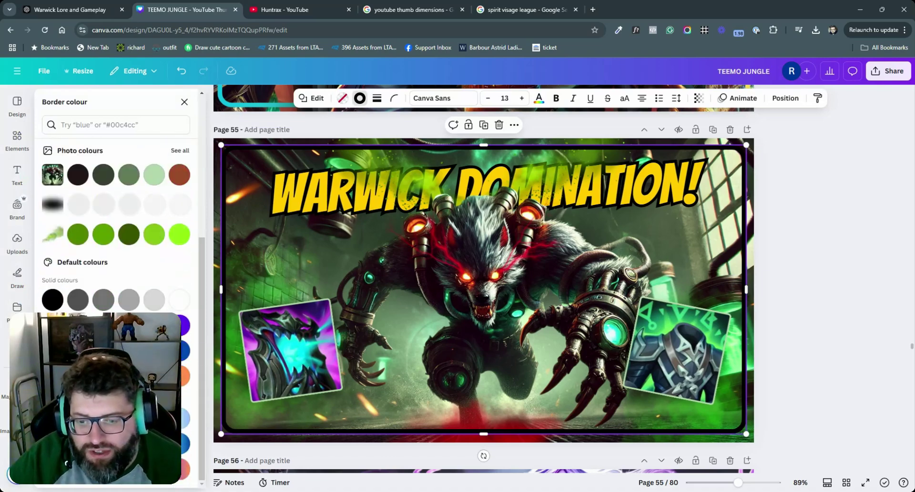
{"action": "left_click", "coordinate": [72, 462]}
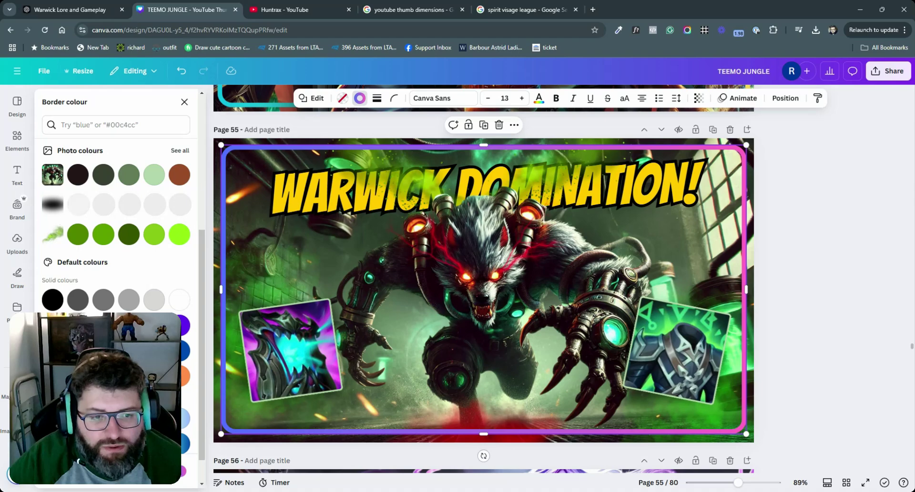
{"action": "scroll", "coordinate": [77, 461], "scroll_direction": "down", "scroll_amount": 1}
{"action": "left_click", "coordinate": [81, 461]}
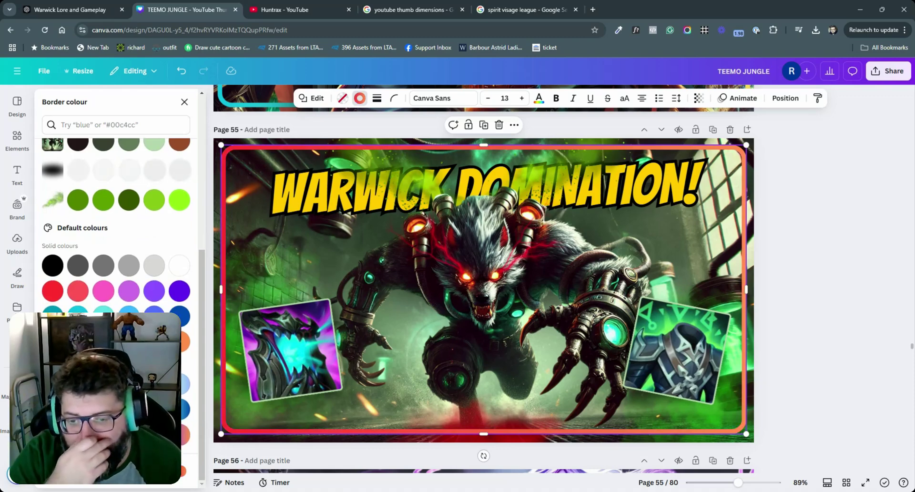
{"action": "left_click", "coordinate": [103, 434]}
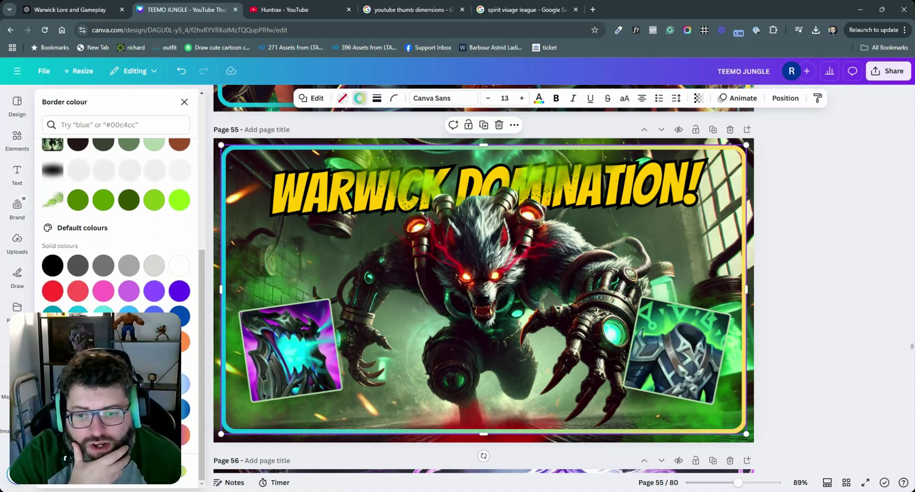
{"action": "left_click", "coordinate": [129, 434]}
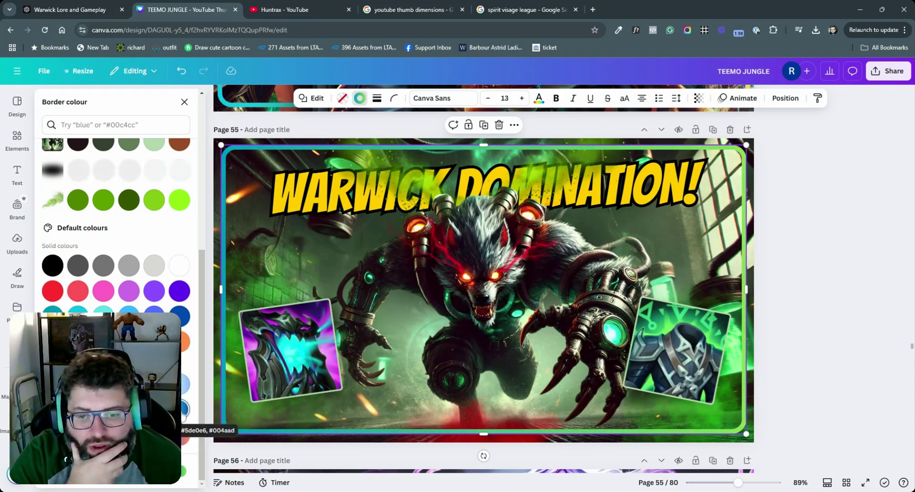
{"action": "left_click", "coordinate": [154, 409]}
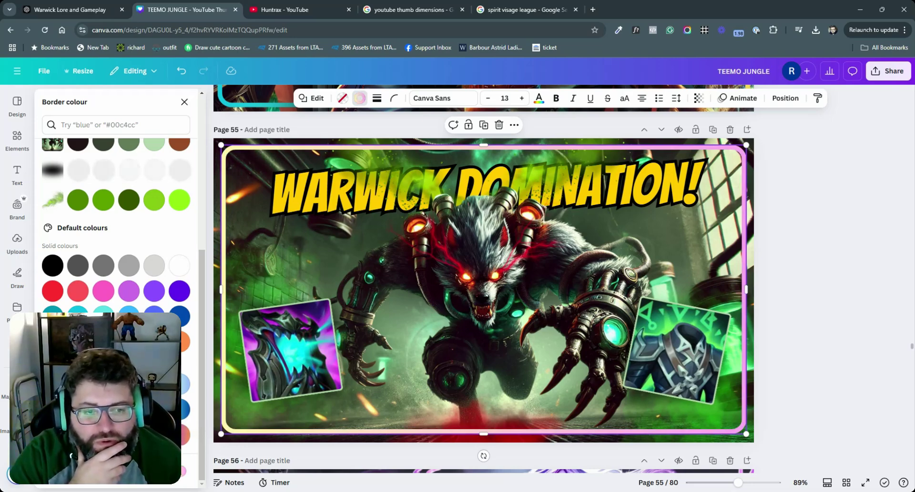
Try the purple-to-orange gradient on the frame's border and apply the pink-to-yellow gradient
{"action": "left_click", "coordinate": [183, 433]}
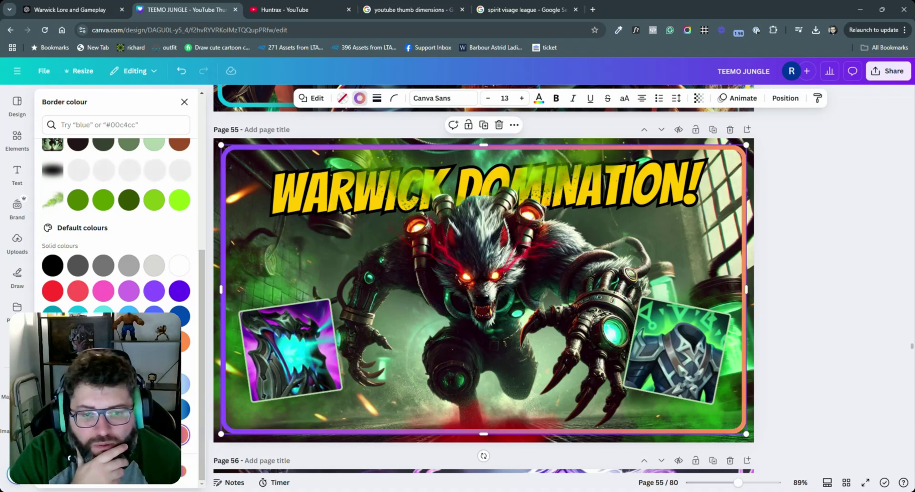
{"action": "left_click", "coordinate": [182, 435]}
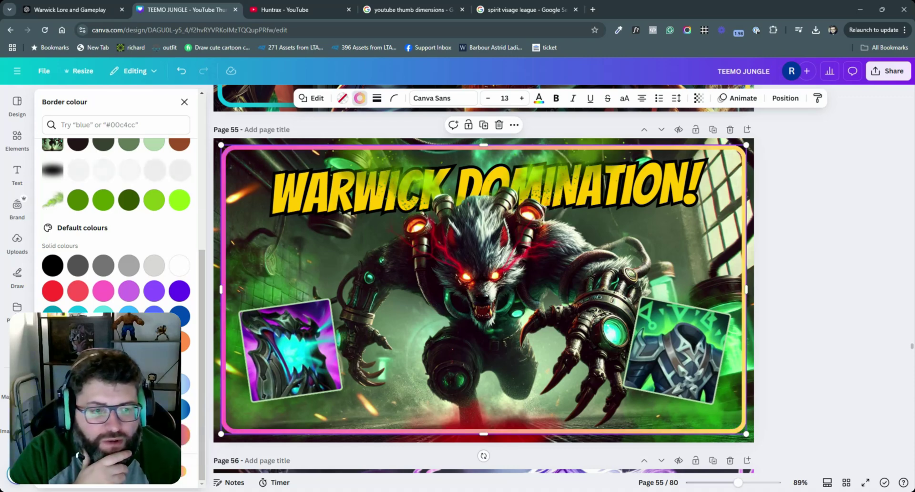
{"action": "left_click", "coordinate": [819, 294]}
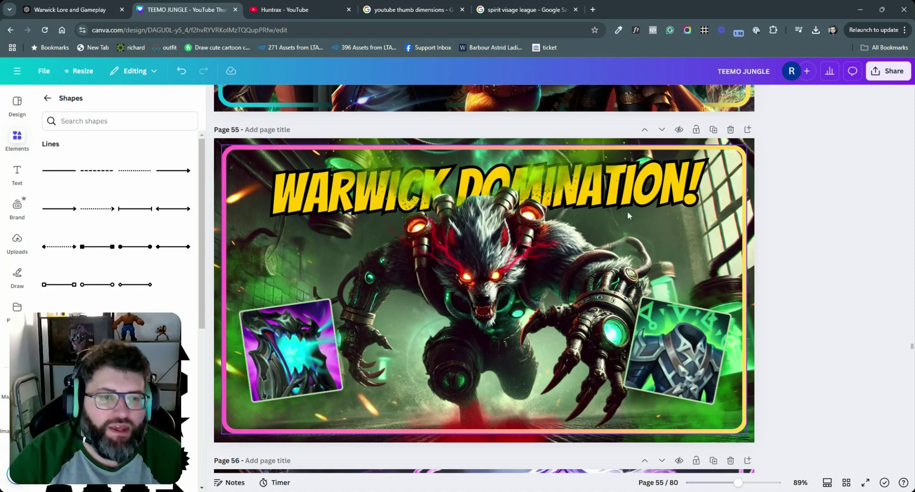
Move the gradient border frame down page 55's layer stack so it sits beneath the red effects and both item icons
{"action": "left_click", "coordinate": [548, 180]}
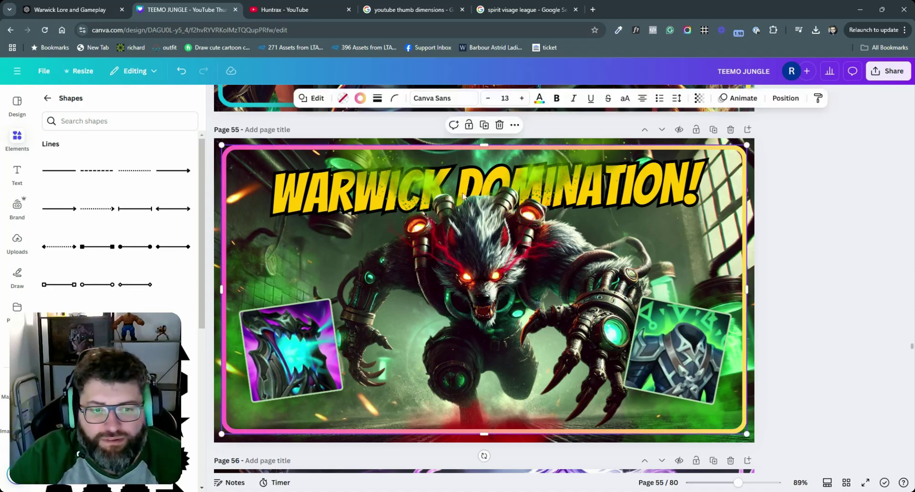
{"action": "right_click", "coordinate": [478, 192]}
{"action": "mouse_move", "coordinate": [509, 315]}
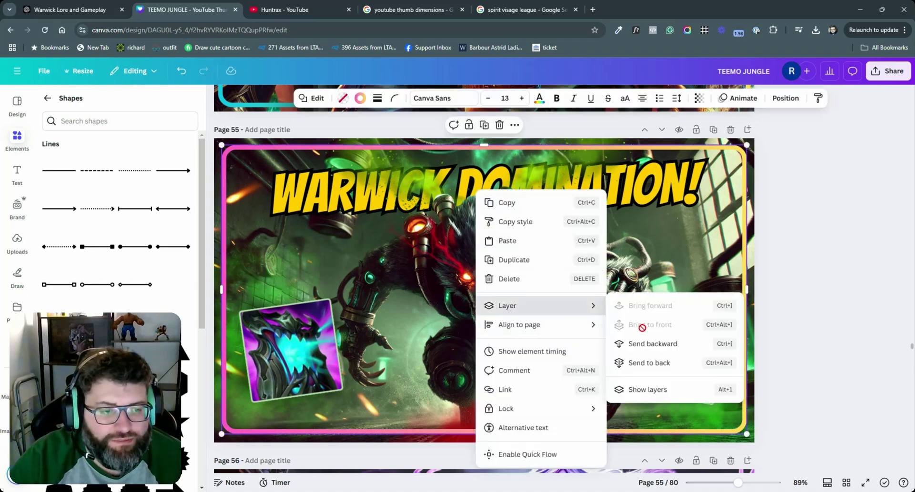
{"action": "left_click", "coordinate": [641, 396]}
{"action": "left_click_drag", "start_coordinate": [143, 197], "coordinate": [119, 351]}
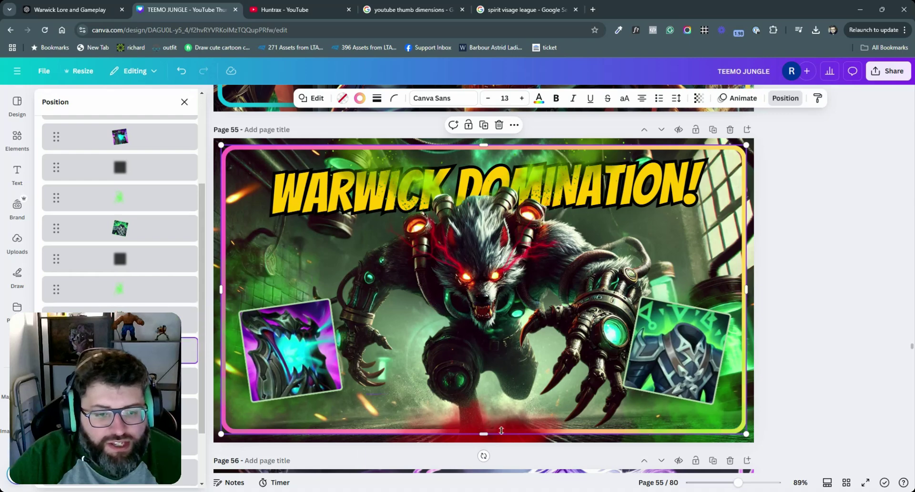
{"action": "key", "text": "l"}
{"action": "left_click", "coordinate": [805, 324]}
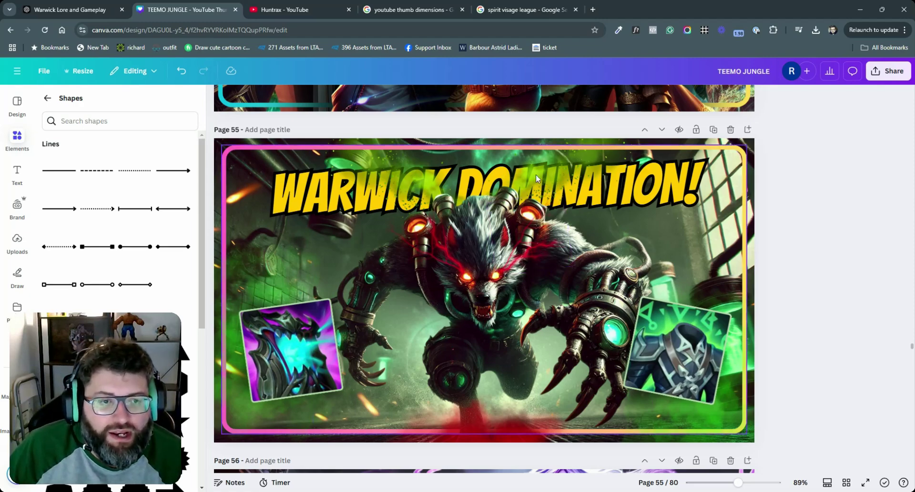
Set the transparency of the green smoke graphic over the end of "WARWICK" in the title to 72
{"action": "left_click", "coordinate": [47, 97]}
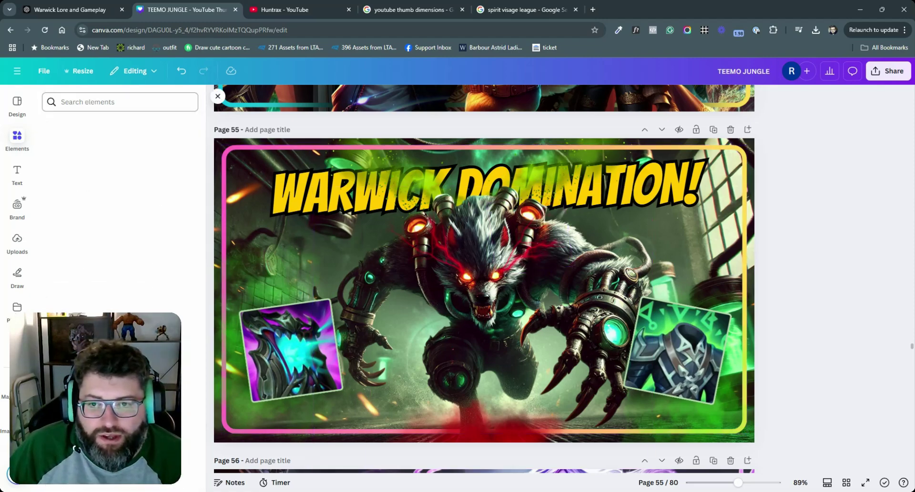
{"action": "left_click", "coordinate": [437, 268]}
{"action": "right_click", "coordinate": [438, 269]}
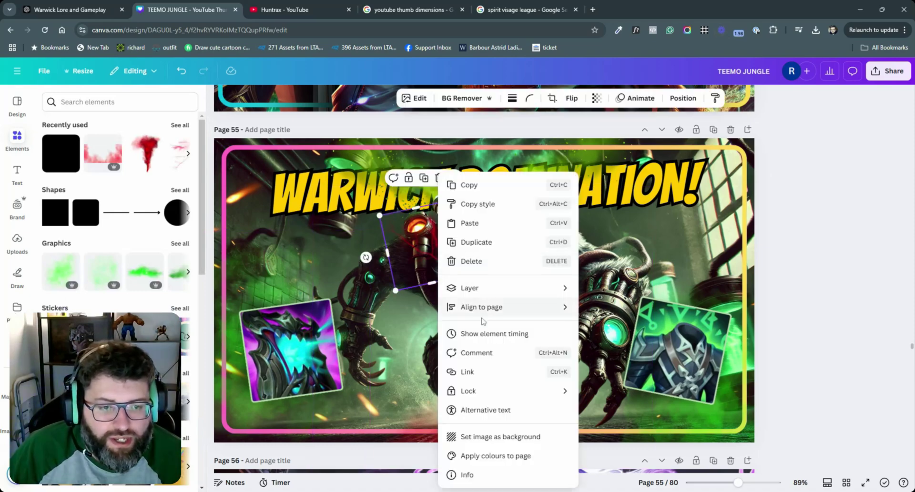
{"action": "mouse_move", "coordinate": [482, 288]}
{"action": "left_click", "coordinate": [620, 374]}
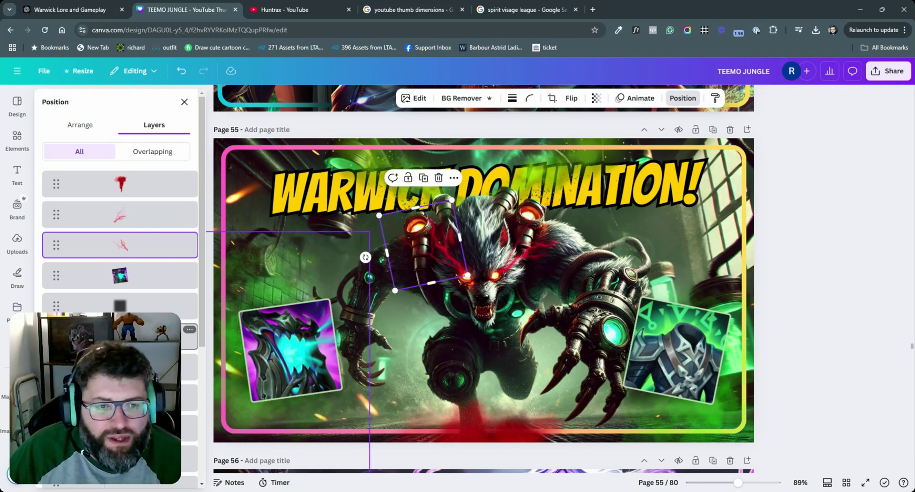
{"action": "left_click", "coordinate": [143, 427]}
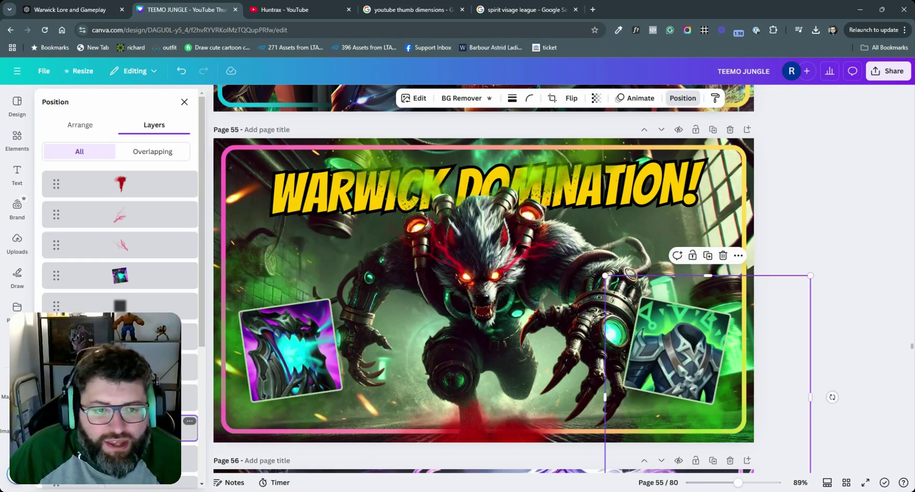
{"action": "scroll", "coordinate": [119, 419], "scroll_direction": "down", "scroll_amount": 2}
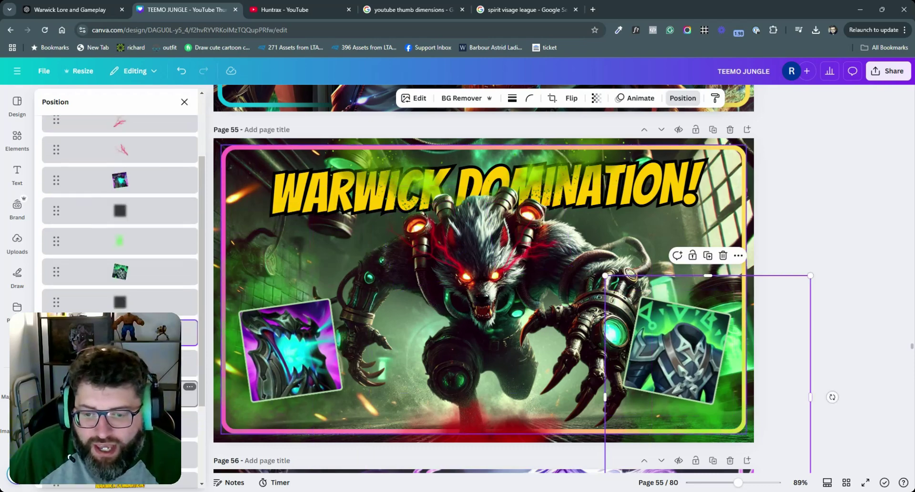
{"action": "left_click", "coordinate": [143, 424]}
{"action": "left_click", "coordinate": [596, 98]}
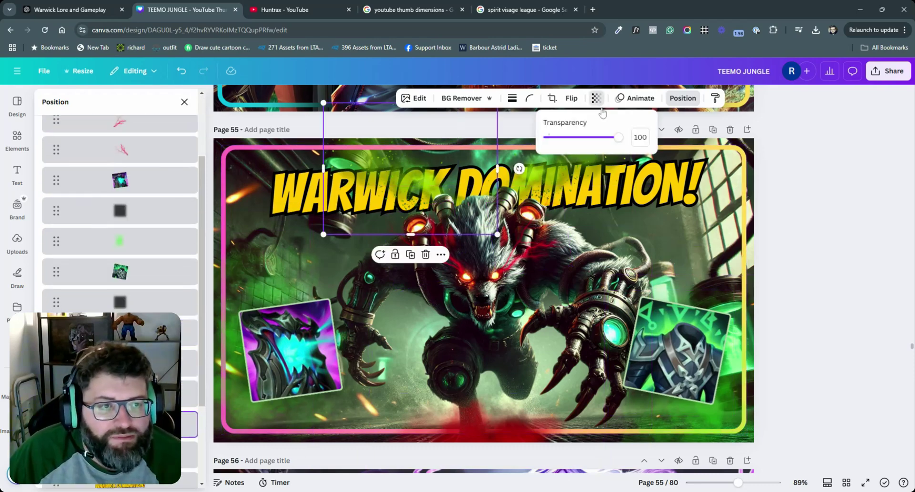
{"action": "left_click_drag", "start_coordinate": [621, 137], "coordinate": [600, 138]}
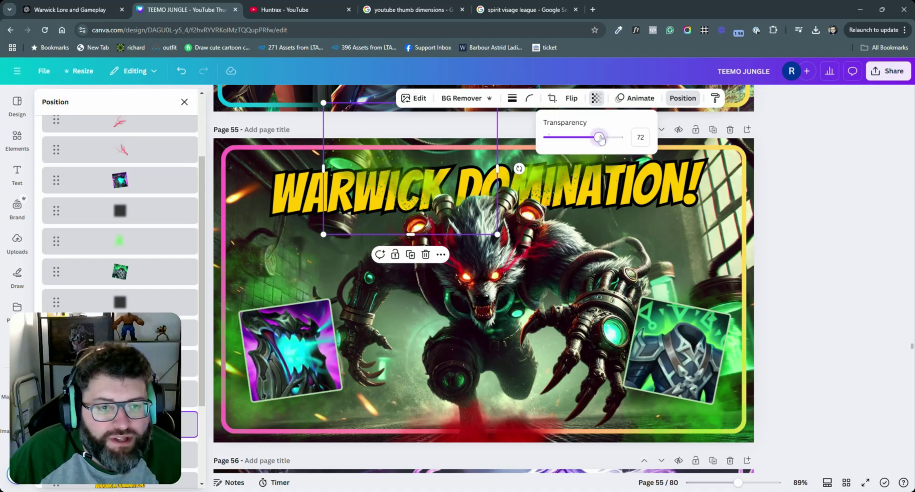
Set the transparency of the green smoke graphic over "DOMINATION!" in the title to 82
{"action": "left_click", "coordinate": [556, 173]}
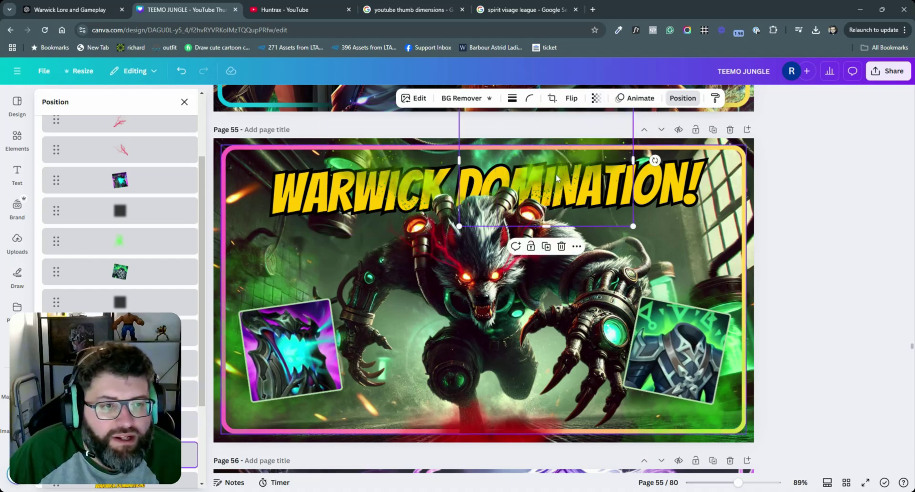
{"action": "left_click", "coordinate": [596, 98]}
{"action": "mouse_move", "coordinate": [621, 137]}
{"action": "left_mouse_down"}
{"action": "mouse_move", "coordinate": [551, 137]}
{"action": "mouse_move", "coordinate": [606, 138]}
{"action": "left_mouse_up"}
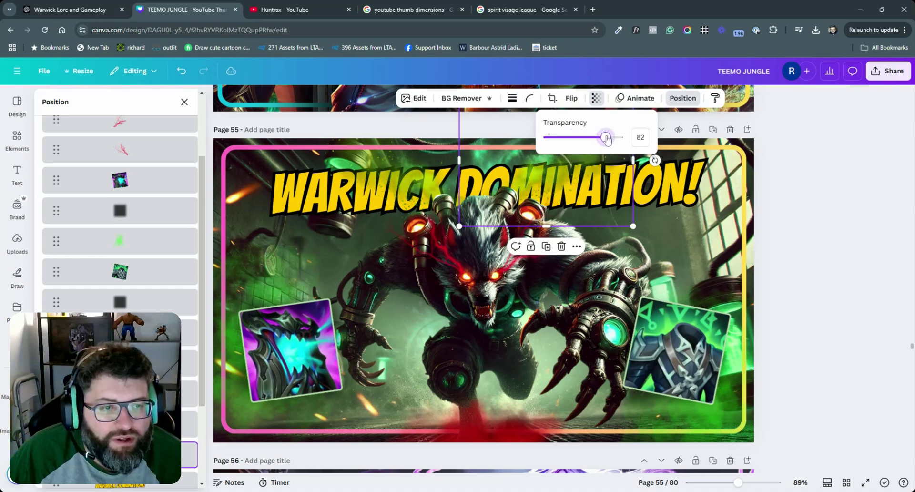
{"action": "left_click", "coordinate": [827, 226]}
{"action": "left_click", "coordinate": [816, 226]}
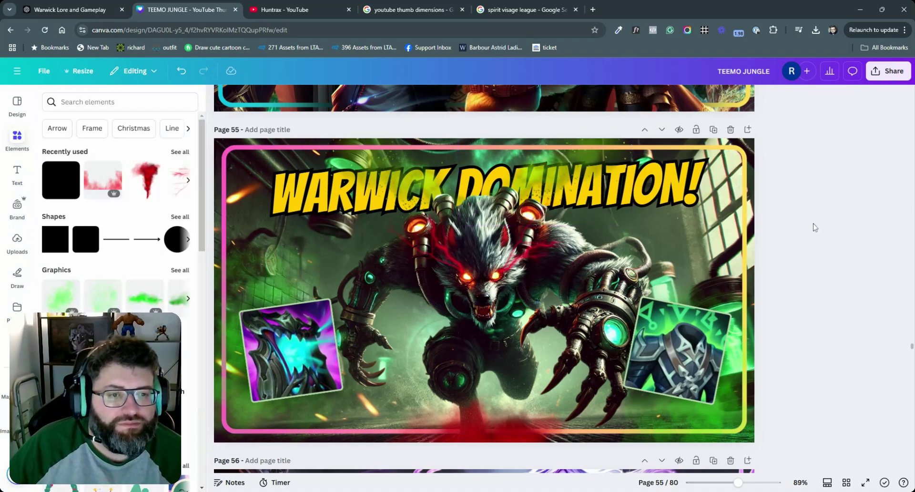
{"action": "scroll", "coordinate": [816, 253], "scroll_direction": "down", "scroll_amount": 3}
{"action": "scroll", "coordinate": [816, 252], "scroll_direction": "up", "scroll_amount": 3}
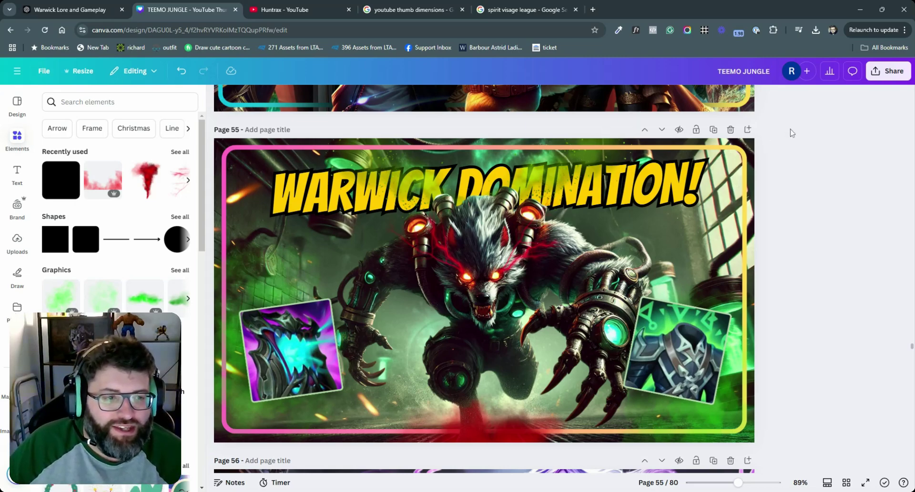
Set up a PNG download of the design that includes only page 55
{"action": "left_click", "coordinate": [888, 71]}
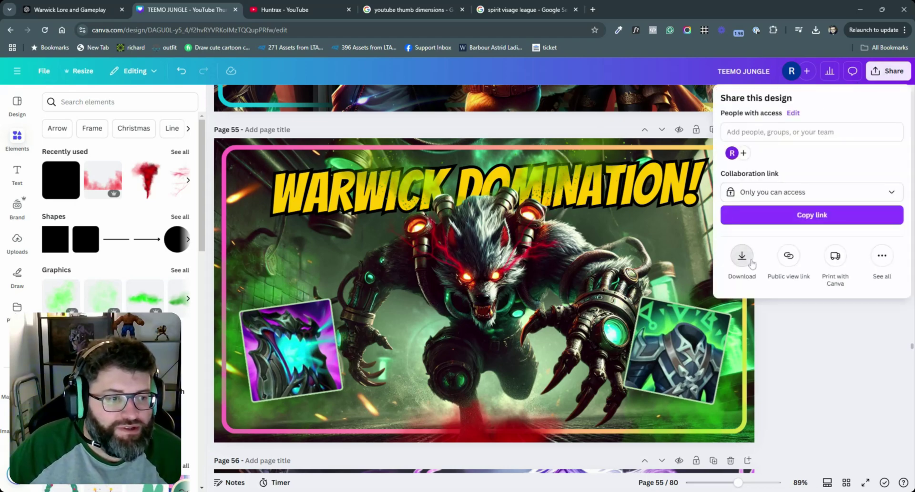
{"action": "left_click", "coordinate": [750, 263]}
{"action": "left_click", "coordinate": [759, 142]}
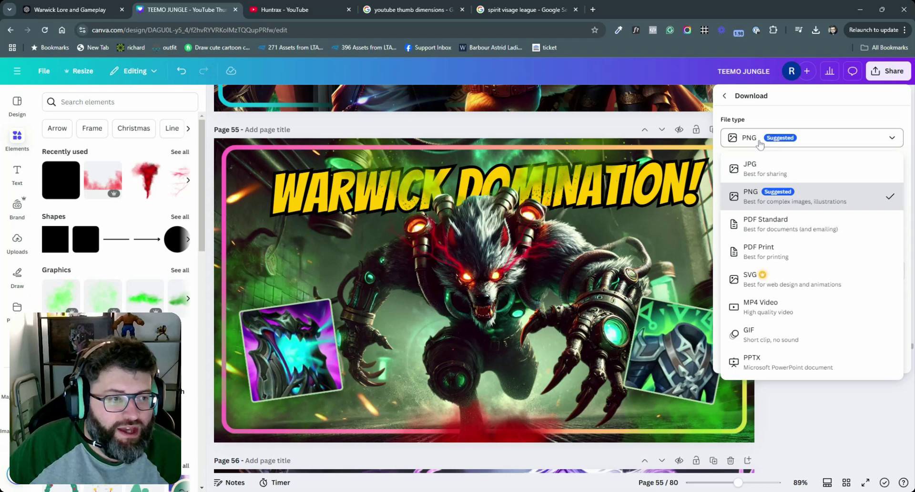
{"action": "left_click", "coordinate": [760, 145]}
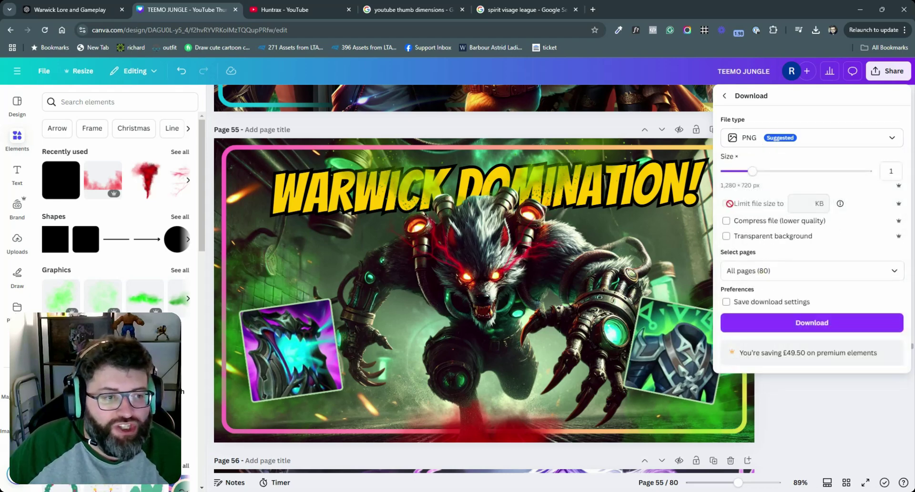
{"action": "left_click", "coordinate": [758, 270]}
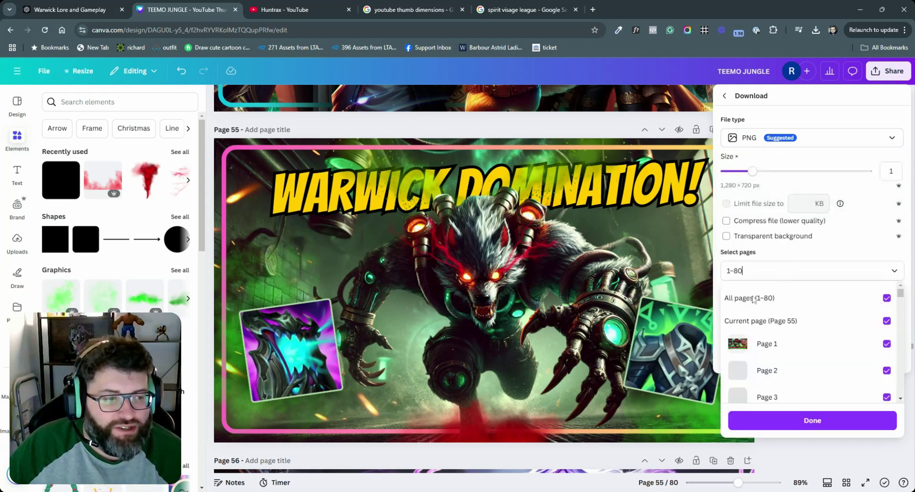
{"action": "left_click", "coordinate": [751, 297]}
{"action": "scroll", "coordinate": [816, 329], "scroll_direction": "down", "scroll_amount": 4}
{"action": "scroll", "coordinate": [816, 329], "scroll_direction": "down", "scroll_amount": 15}
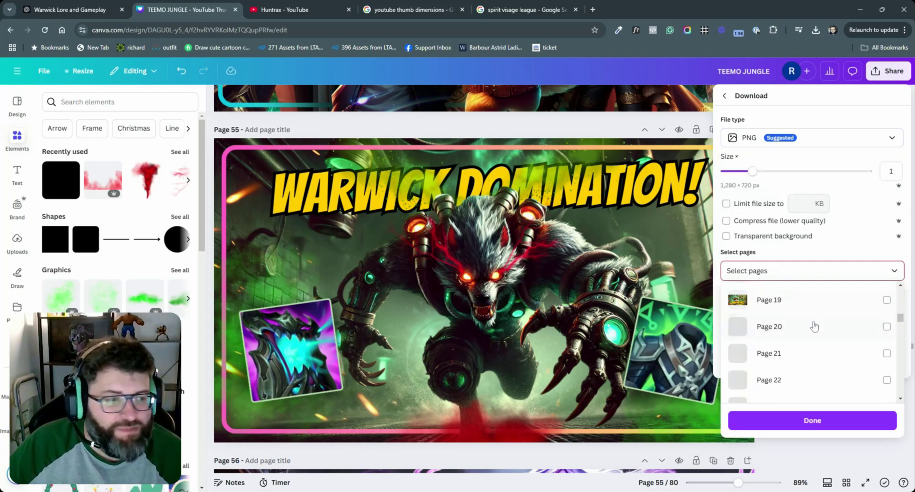
{"action": "scroll", "coordinate": [813, 325], "scroll_direction": "down", "scroll_amount": 10}
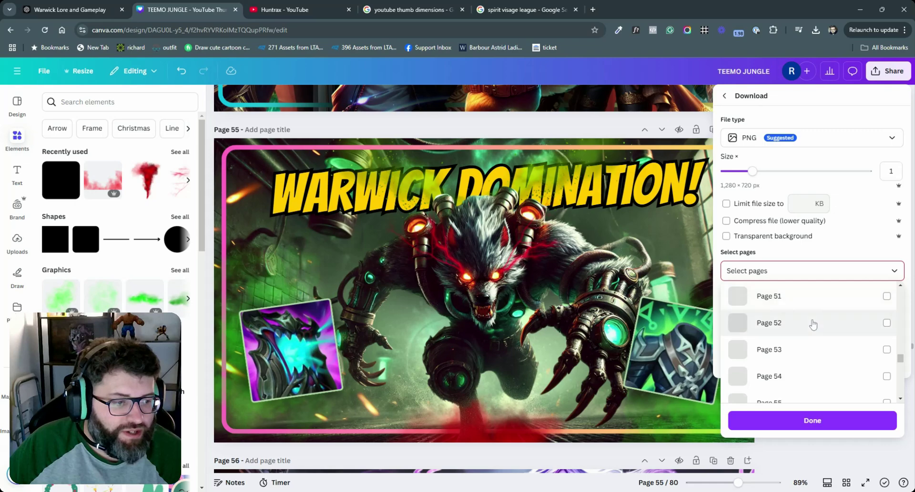
{"action": "left_click", "coordinate": [792, 307]}
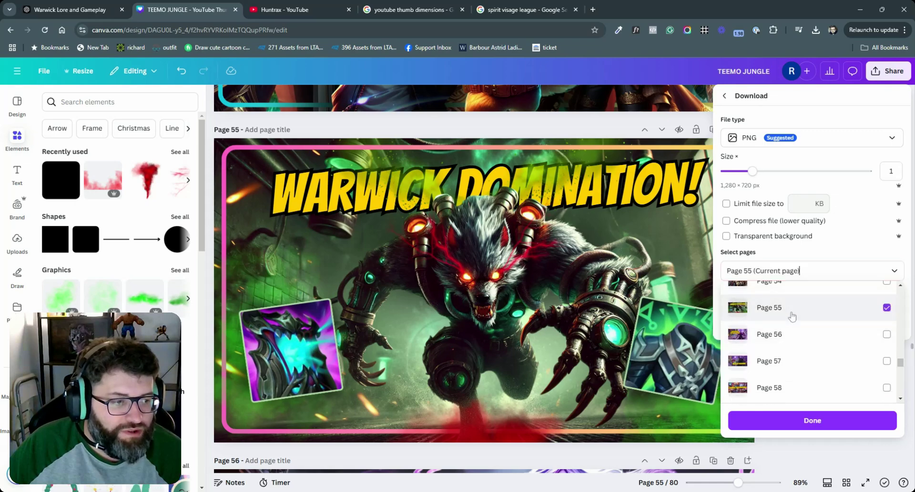
Limit the download's file size to 1500 KB and download the page
{"action": "left_click", "coordinate": [726, 205]}
{"action": "left_click", "coordinate": [726, 205]}
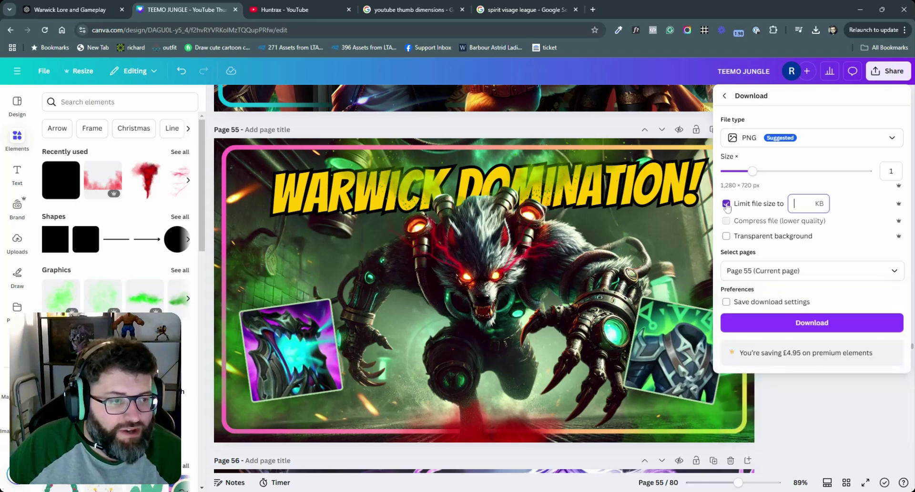
{"action": "type", "text": "41"}
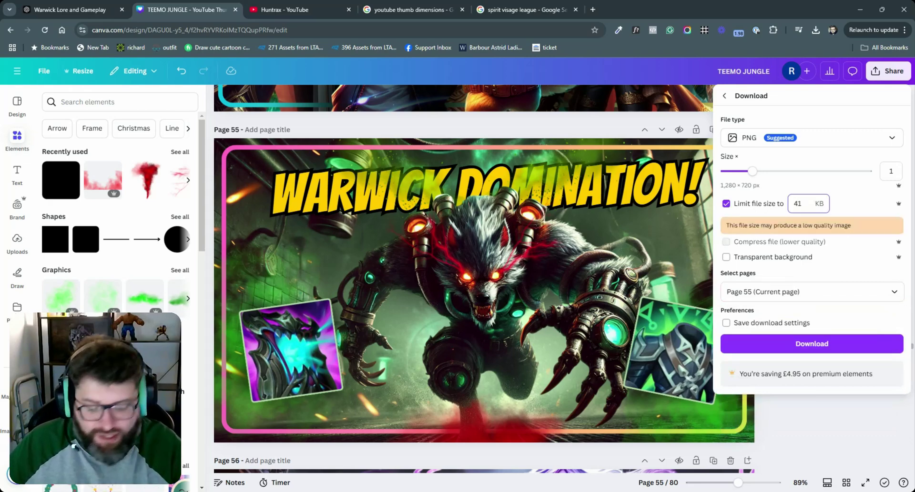
{"action": "key", "text": "BackSpace"}
{"action": "key", "text": "BackSpace"}
{"action": "type", "text": "1500"}
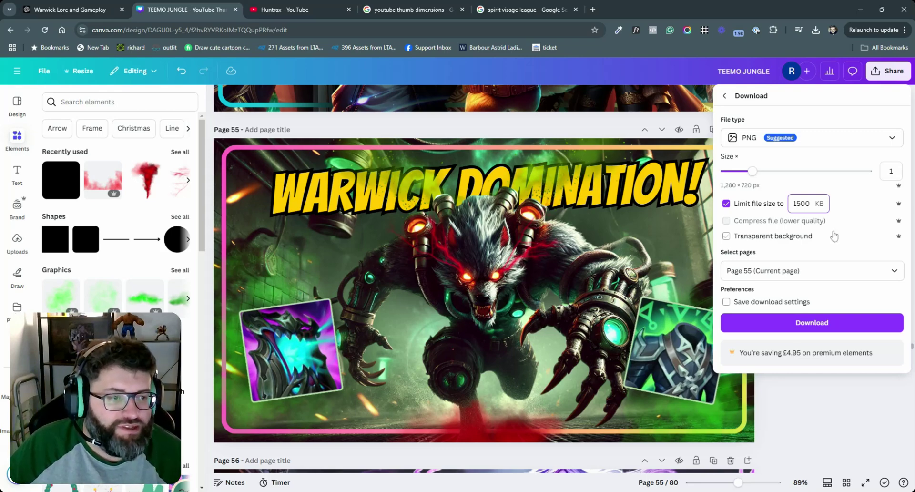
{"action": "left_click", "coordinate": [813, 324]}
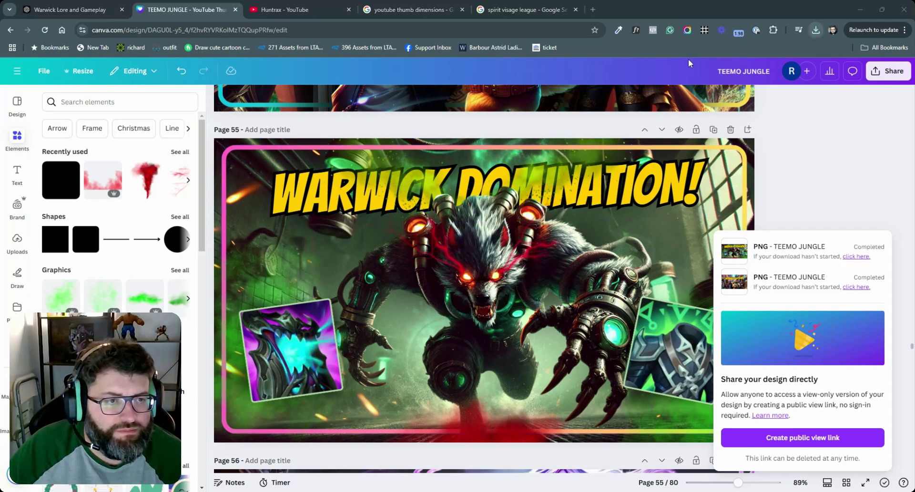
Open a new browser tab
{"action": "left_click", "coordinate": [595, 12]}
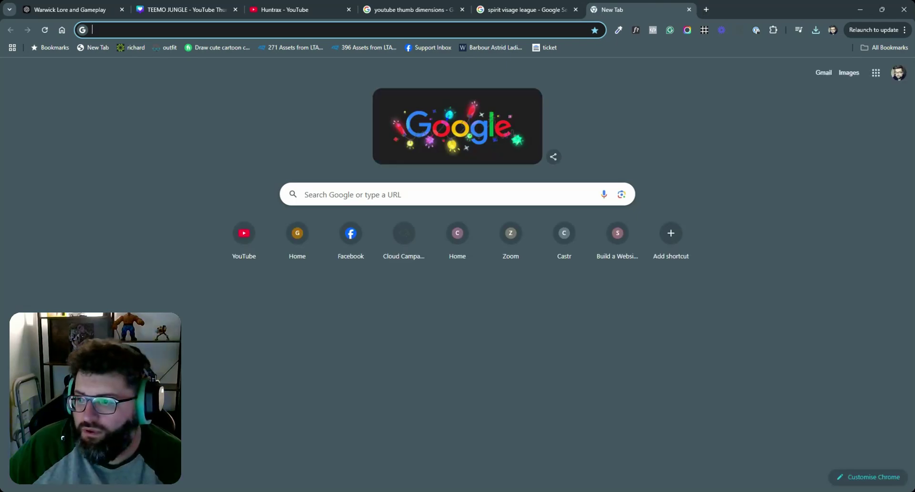